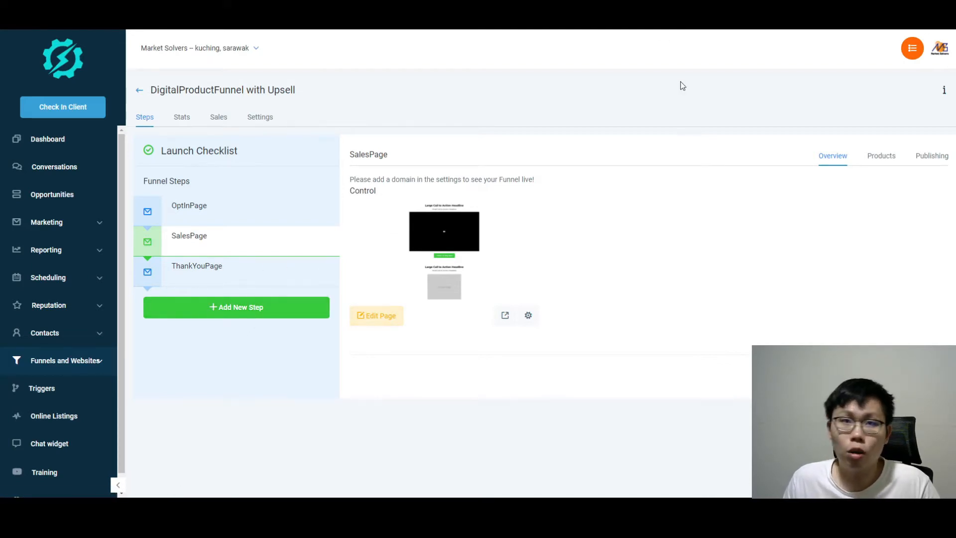
Show SalesPage's products and add a new one, leaving the default Subscription 'Unnamed Product' form
click(874, 160)
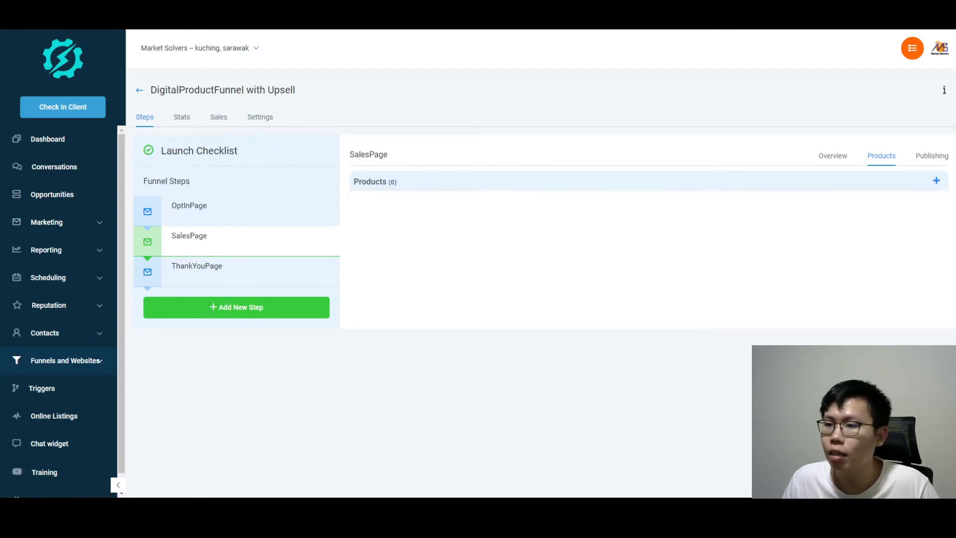
click(936, 181)
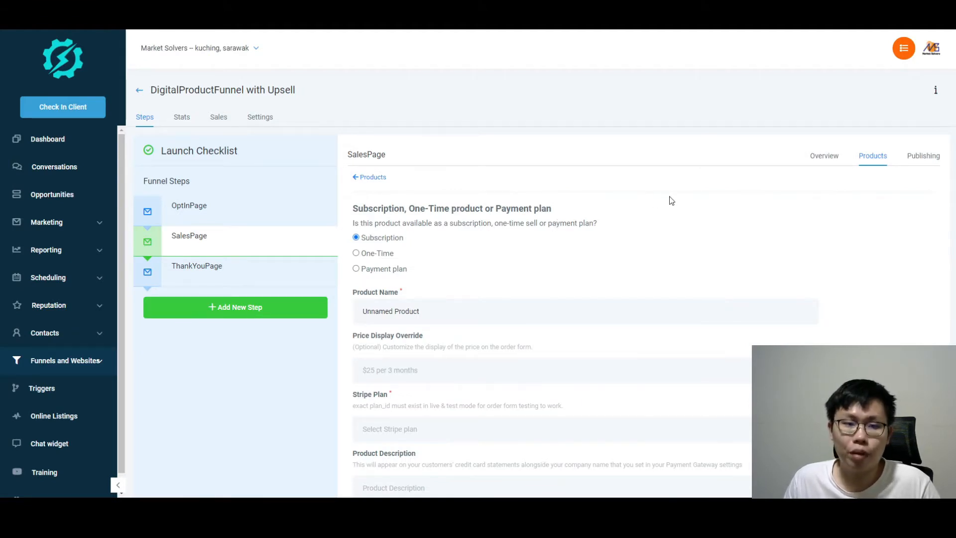
scroll(694, 197, down, 2)
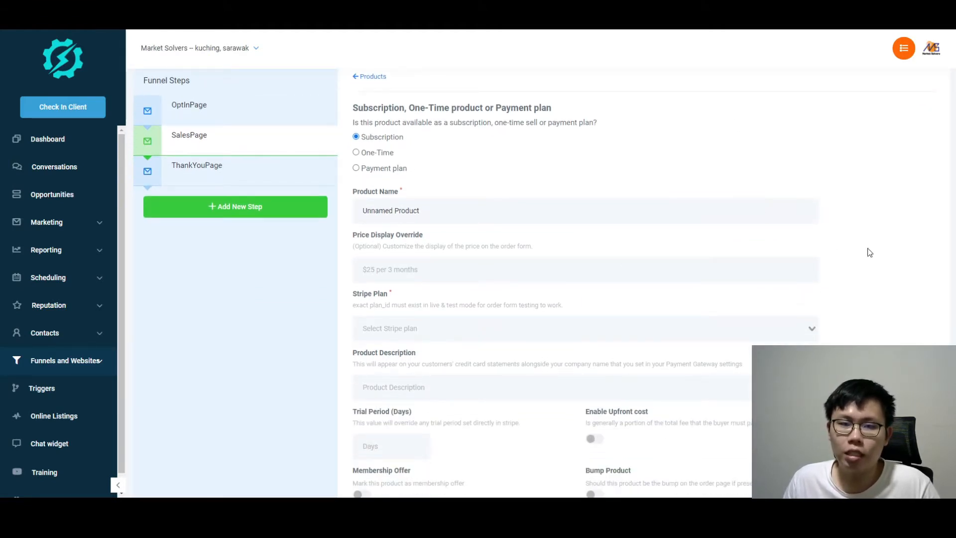
scroll(869, 253, down, 1)
scroll(870, 254, up, 1)
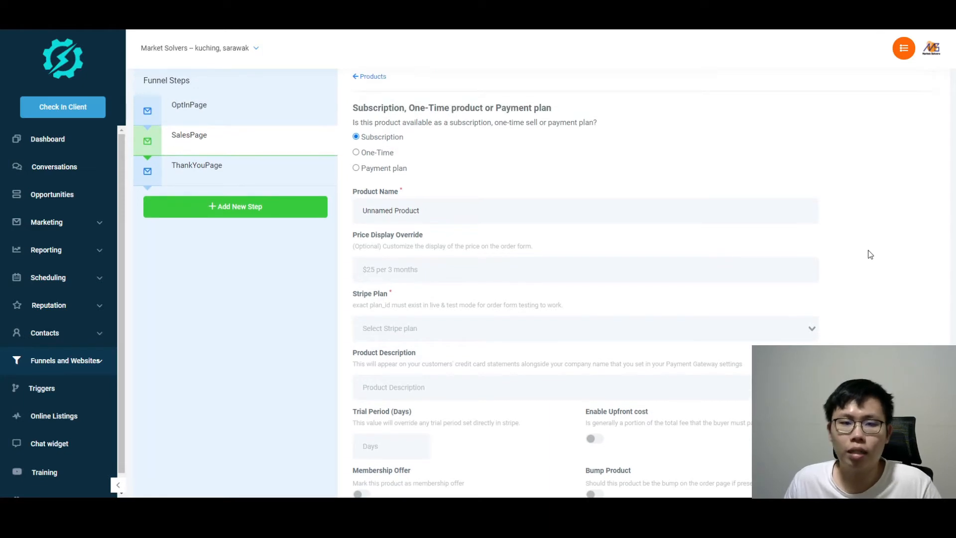
scroll(868, 253, down, 1)
scroll(869, 253, up, 1)
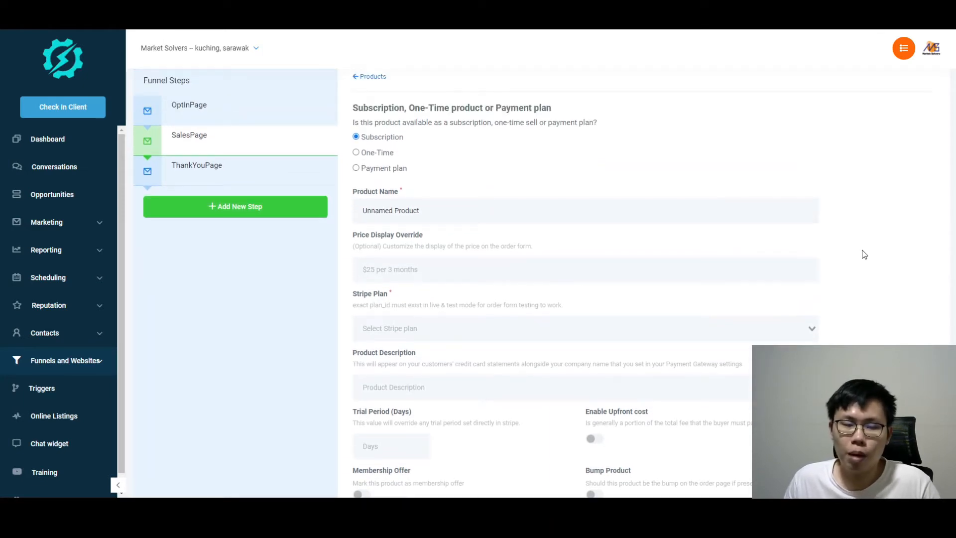
scroll(864, 254, down, 1)
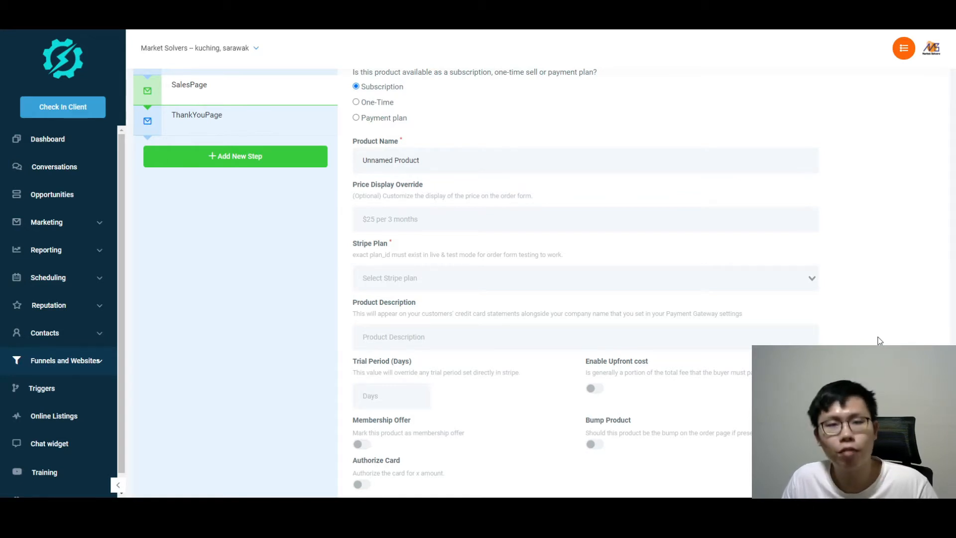
scroll(518, 209, up, 1)
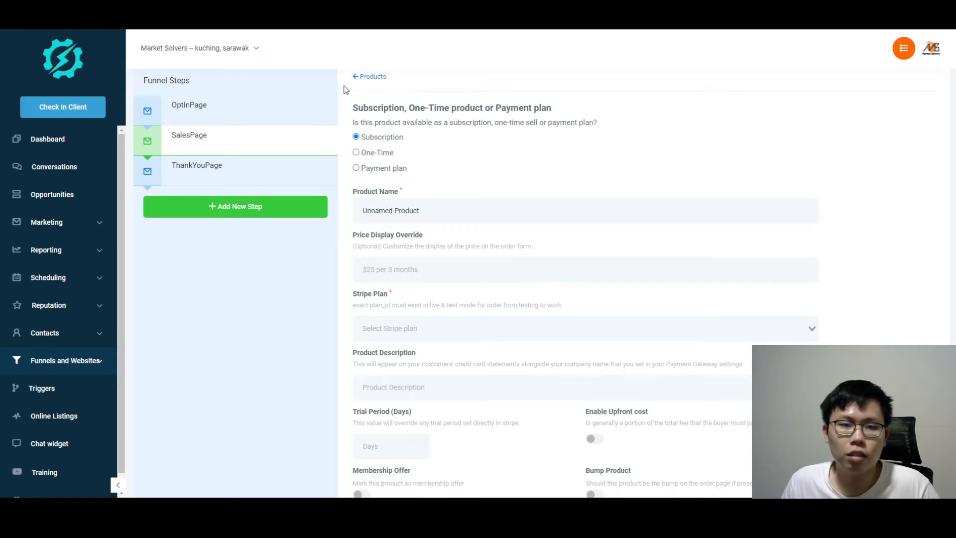
Make the product One-Time and name it 'Upsell Digital Product'
click(357, 153)
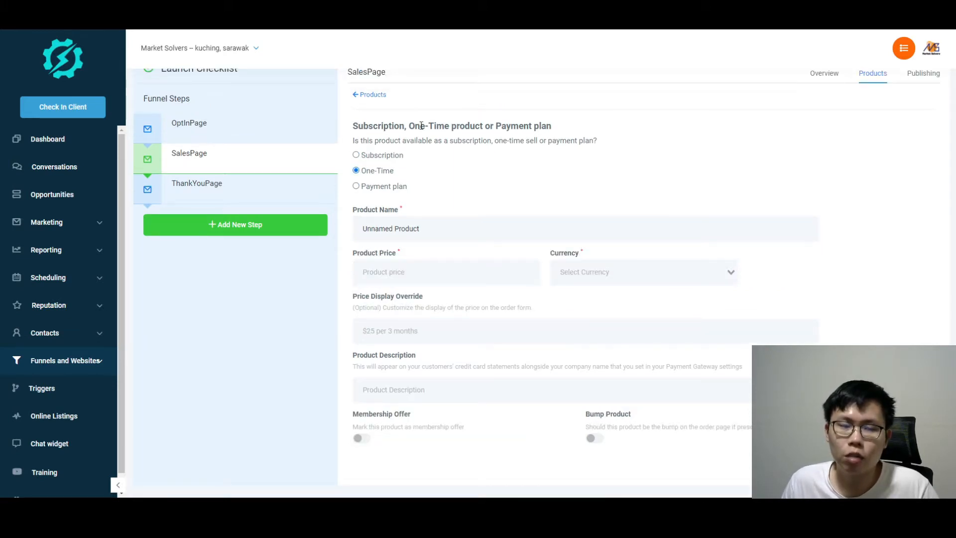
drag(422, 228, 342, 232)
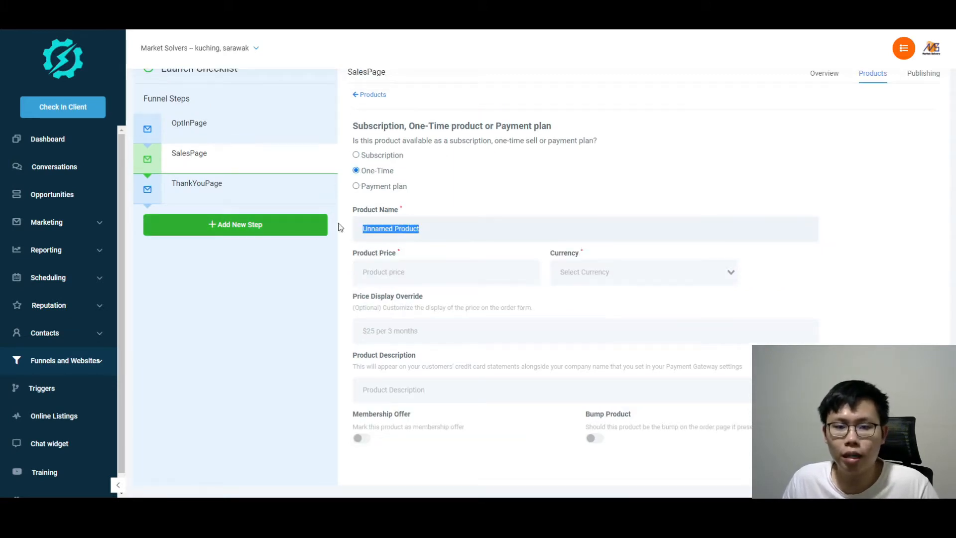
text(Upsell Digital)
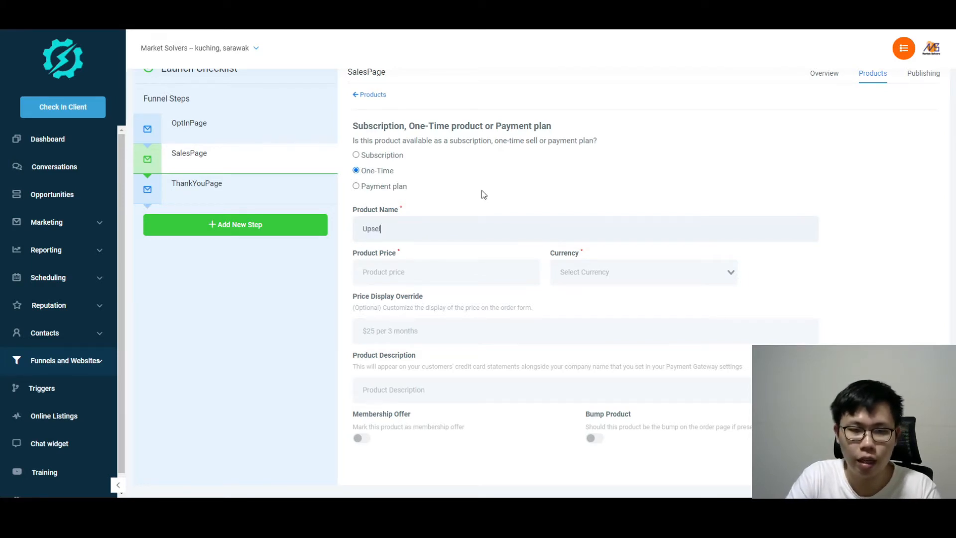
text( Product)
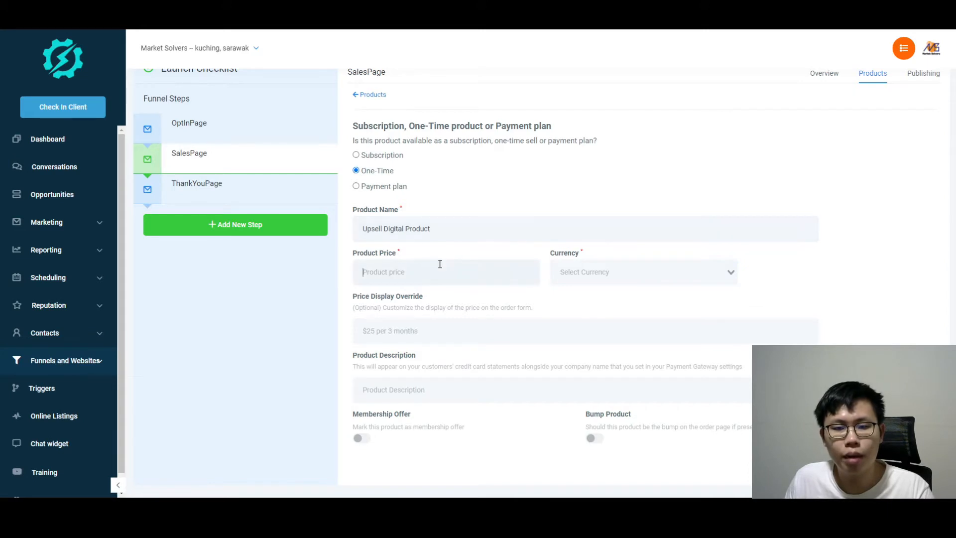
Set the product currency to MYR and its price to 25
click(635, 268)
scroll(632, 348, down, 4)
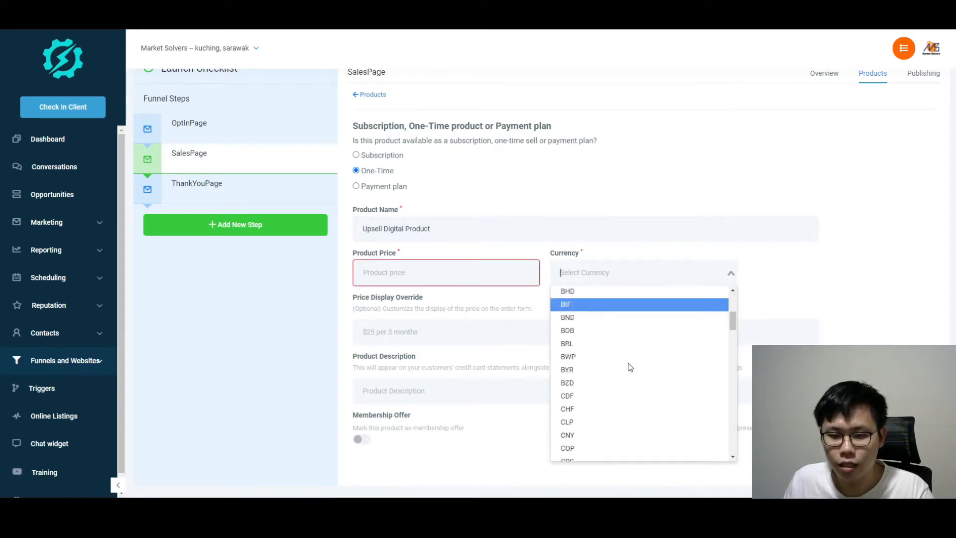
scroll(629, 367, down, 8)
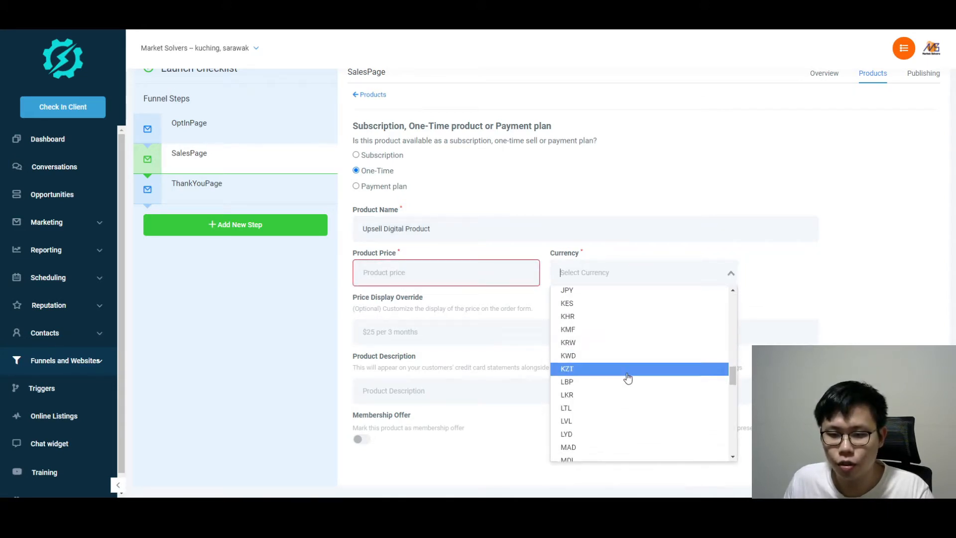
scroll(628, 379, down, 3)
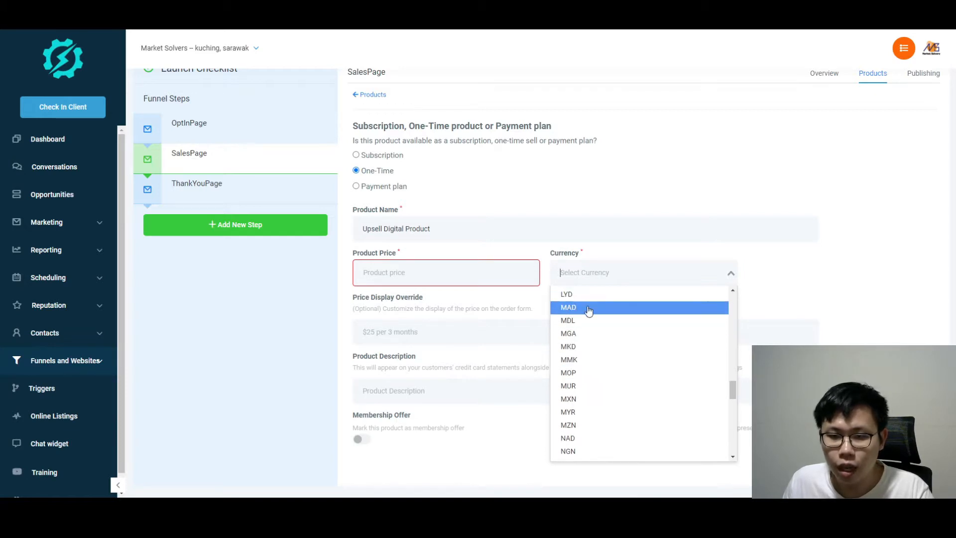
scroll(587, 358, down, 5)
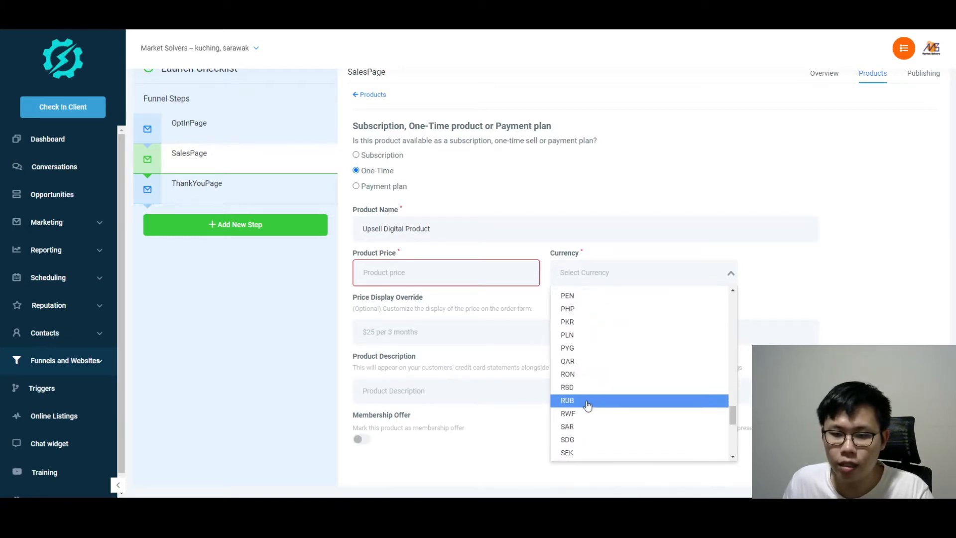
scroll(587, 405, up, 4)
click(583, 311)
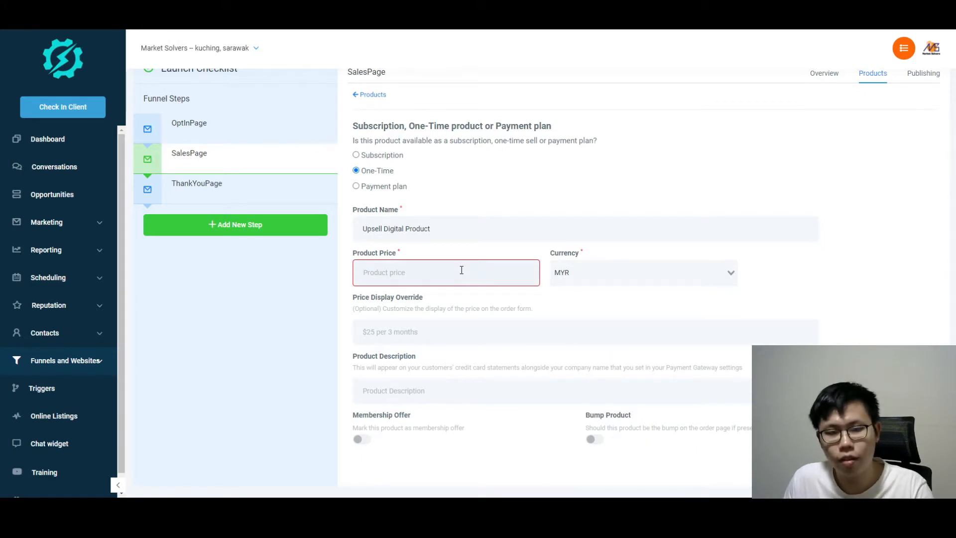
text(25)
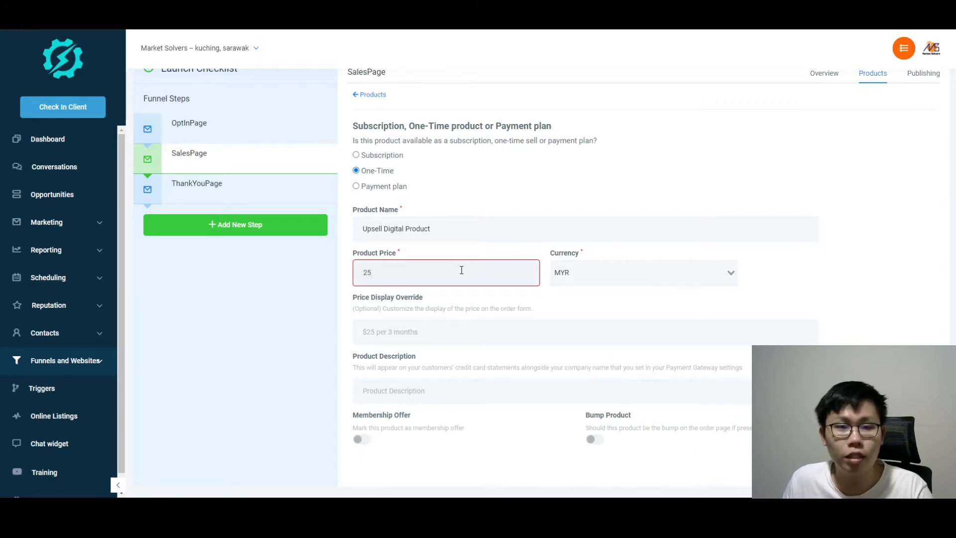
Start the product description with the text 'Just'
click(440, 332)
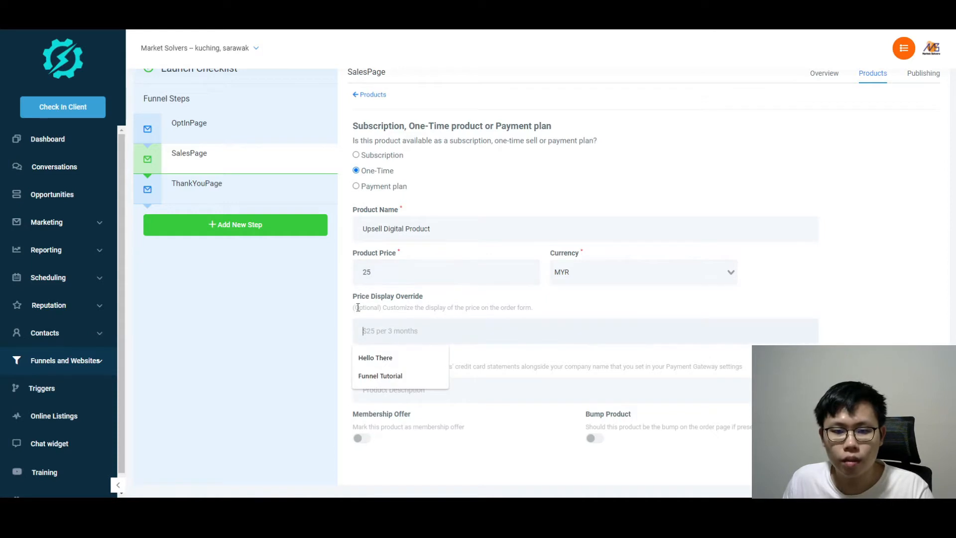
click(453, 307)
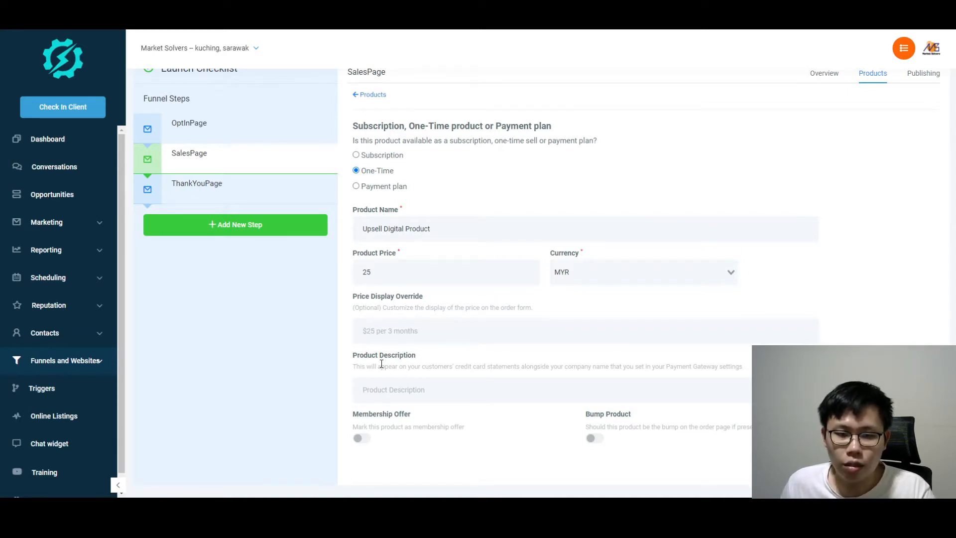
click(419, 387)
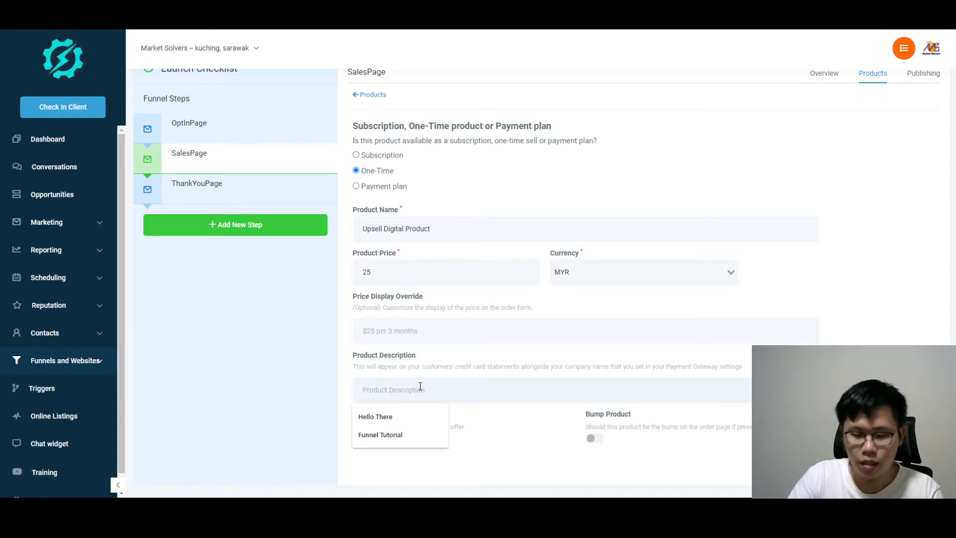
text(Just)
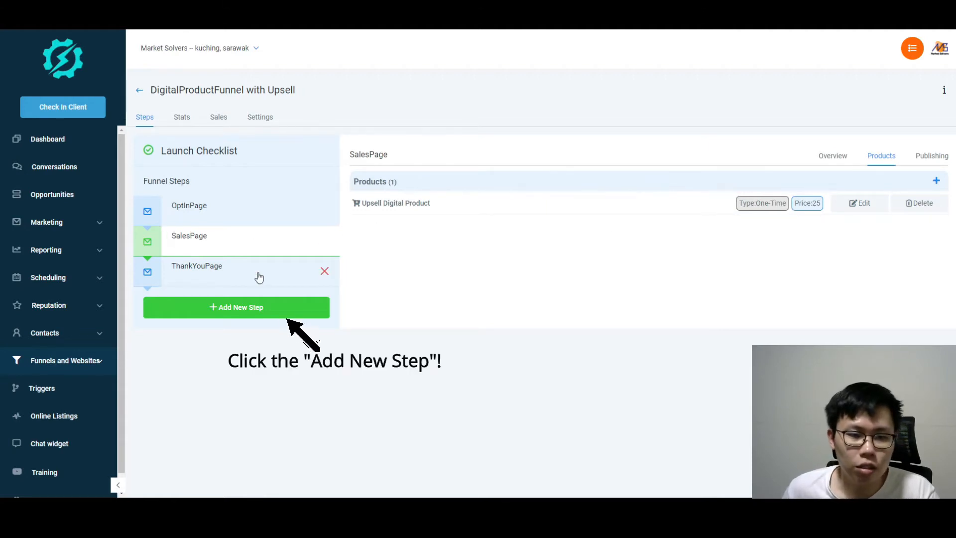
Create an UpsellPage funnel step and move it between SalesPage and ThankYouPage
click(243, 305)
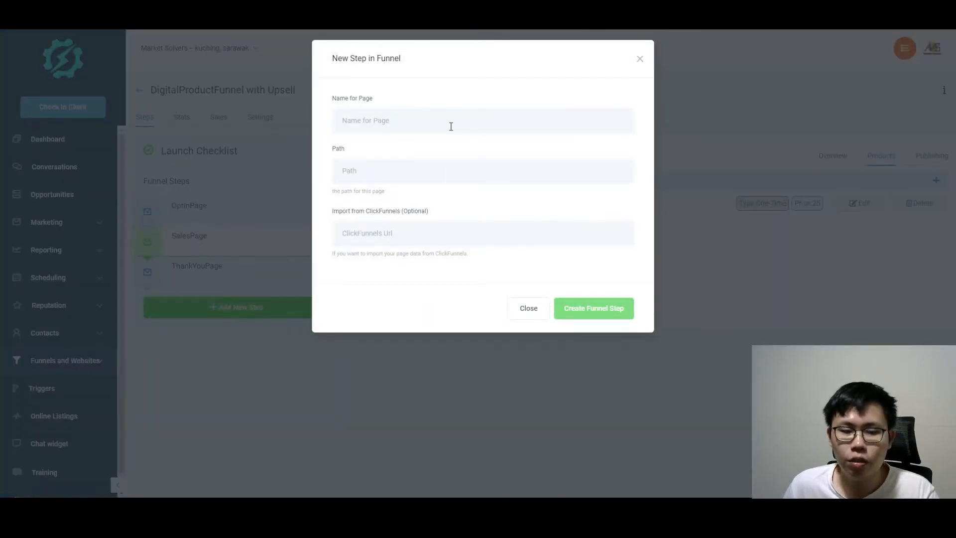
text(UpsellPage)
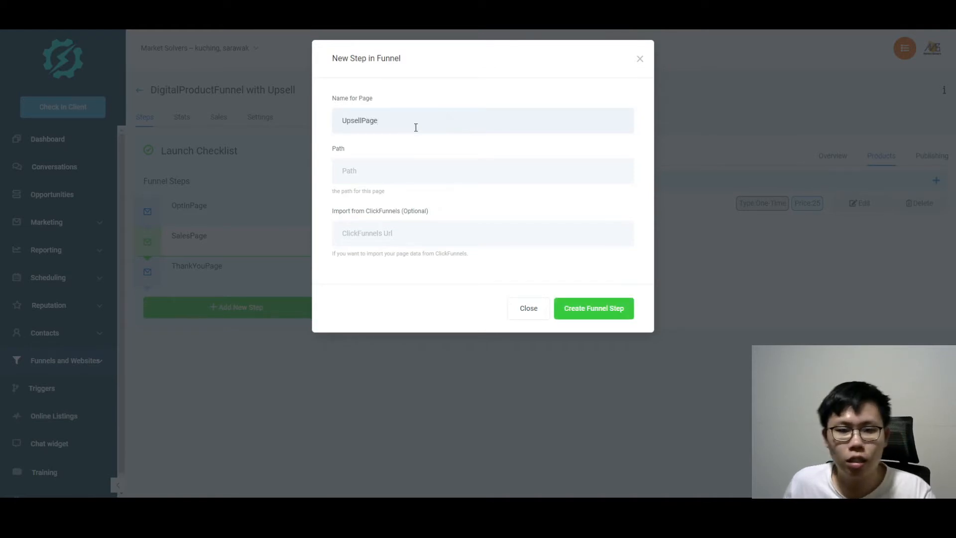
click(586, 310)
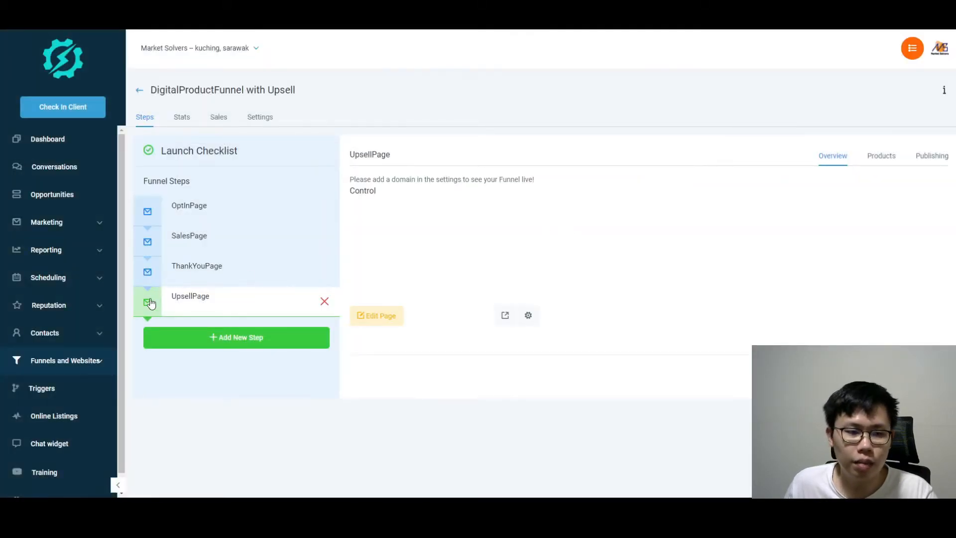
drag(159, 304, 150, 269)
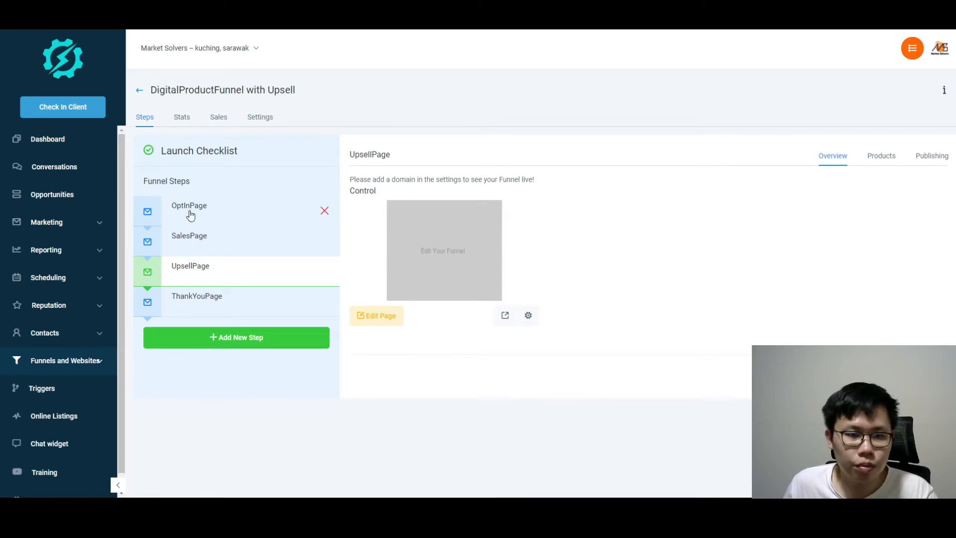
In UpsellPage's editor, add a full-width one-column section with headline 'This is an upsell product page.'
click(388, 319)
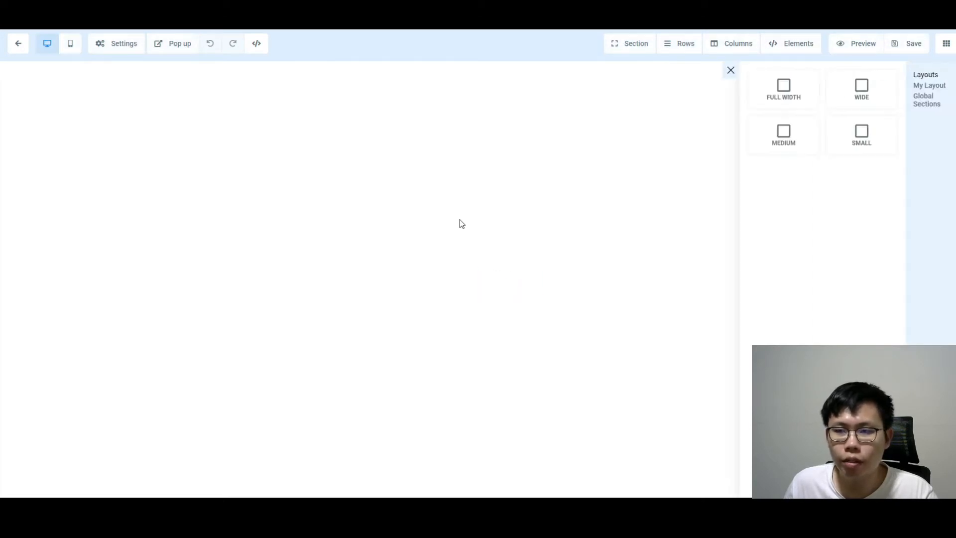
click(798, 90)
click(563, 100)
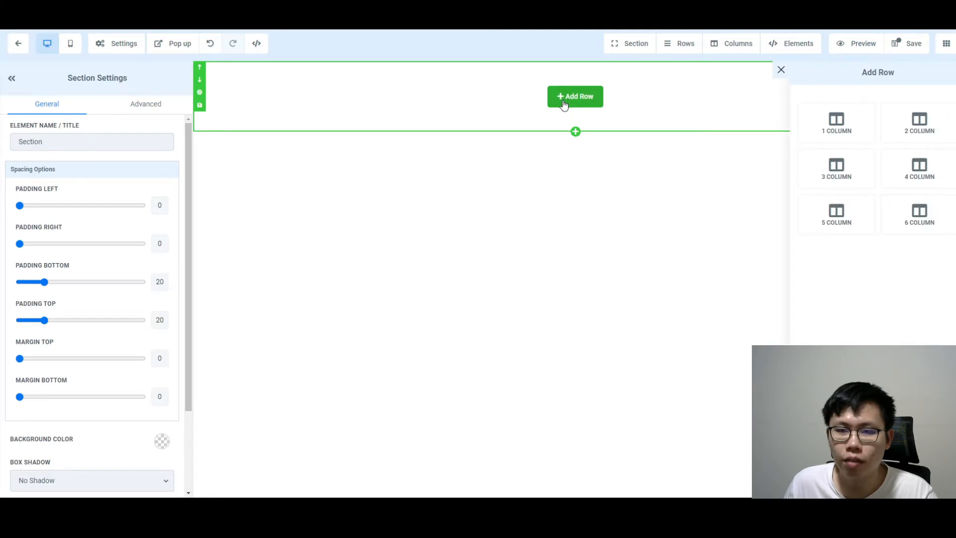
click(837, 124)
click(590, 114)
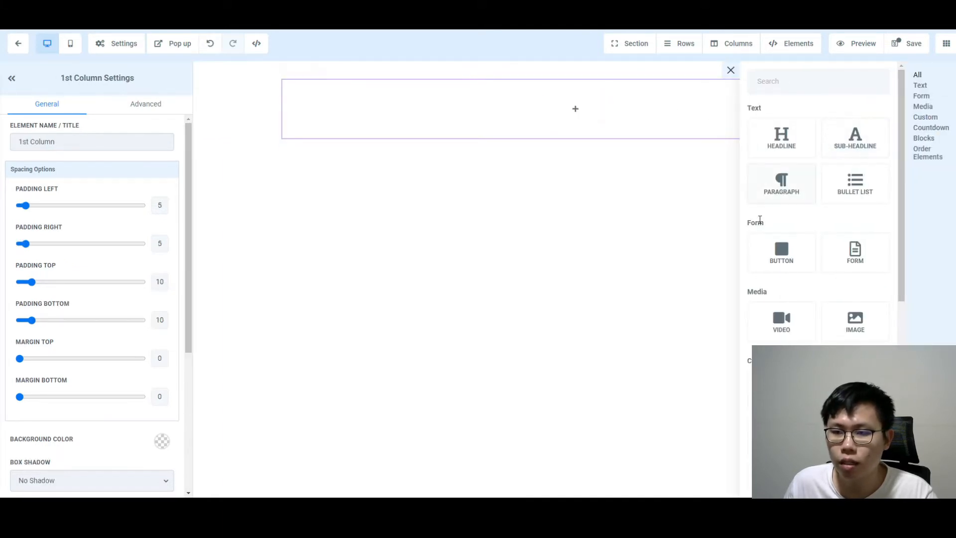
click(781, 149)
triple_click(597, 87)
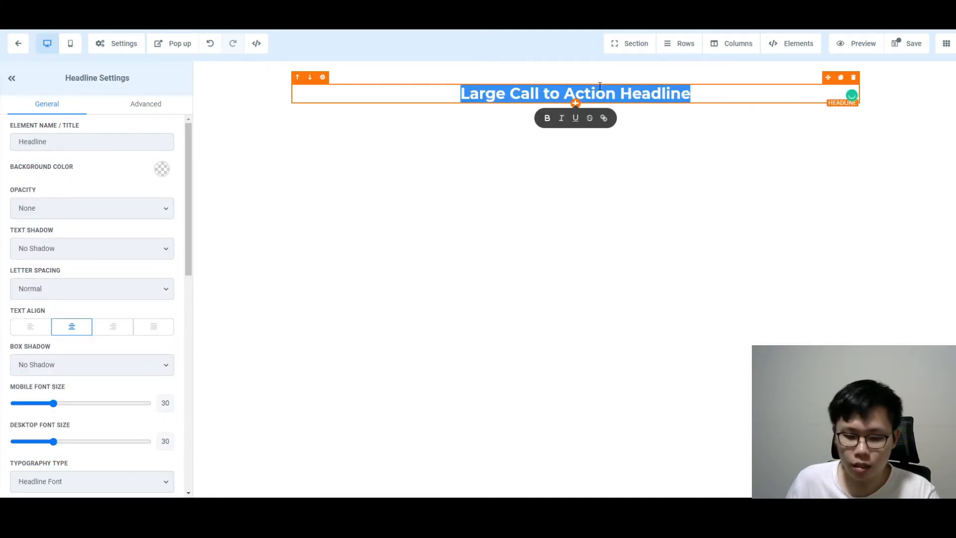
key(BackSpace)
text(This is )
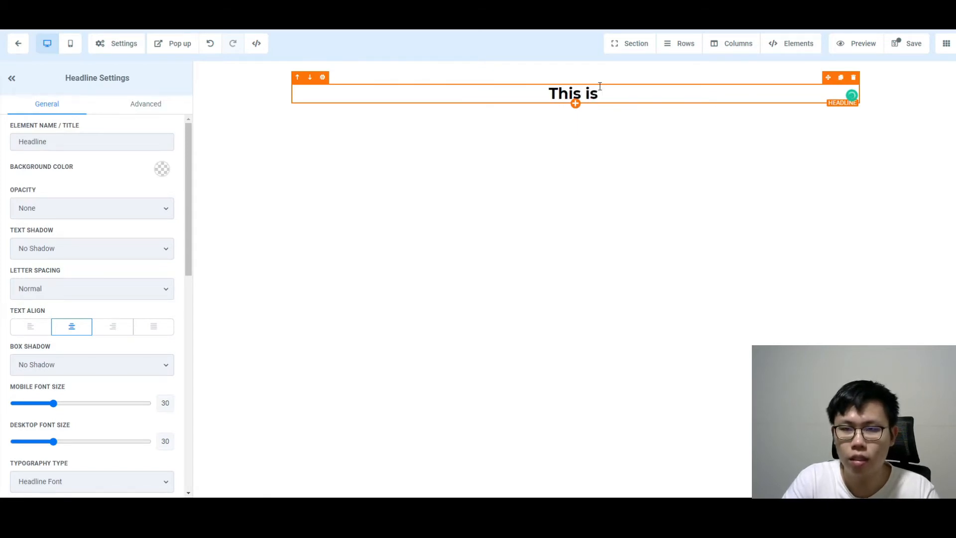
text(an upsell produ)
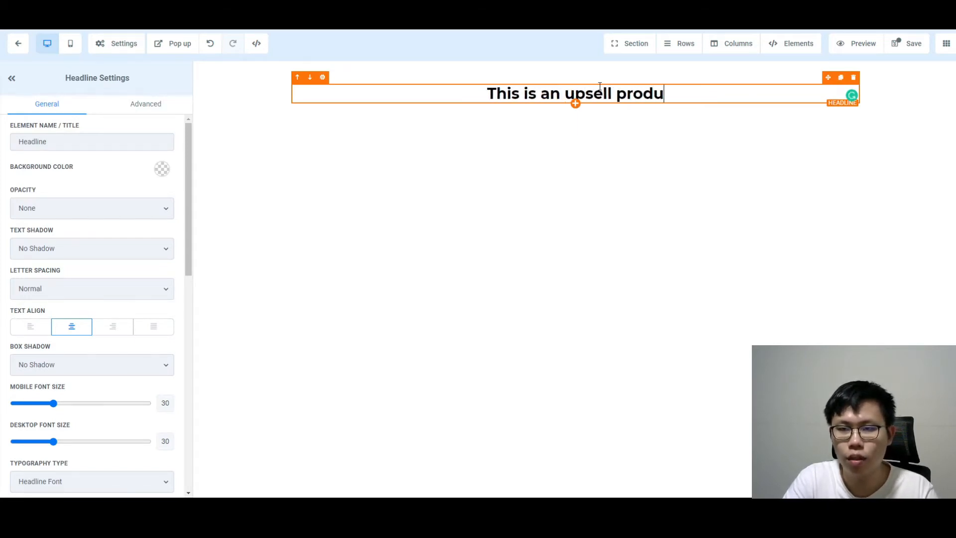
text(ct page.)
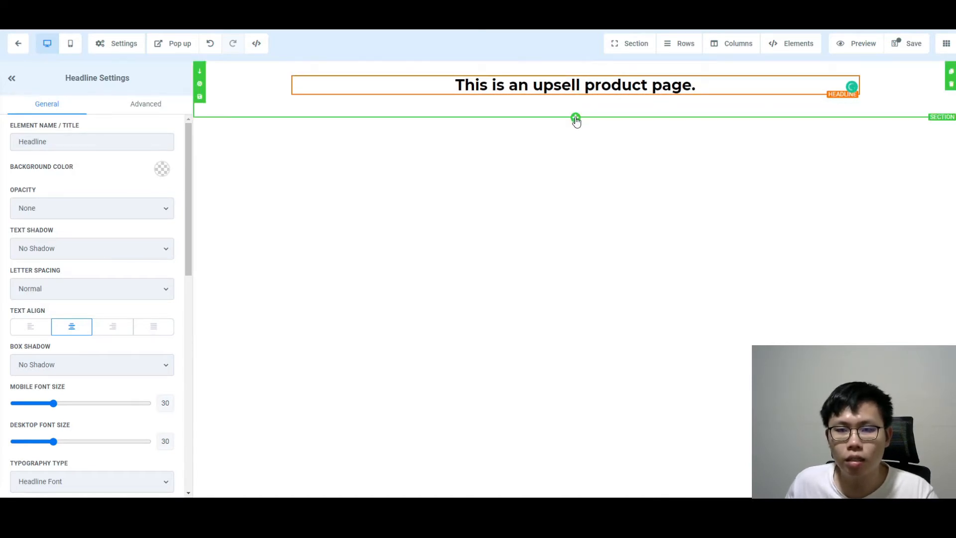
Add a full-width one-column section below the headline holding a video at 3/4 Width
click(576, 116)
click(783, 90)
click(584, 152)
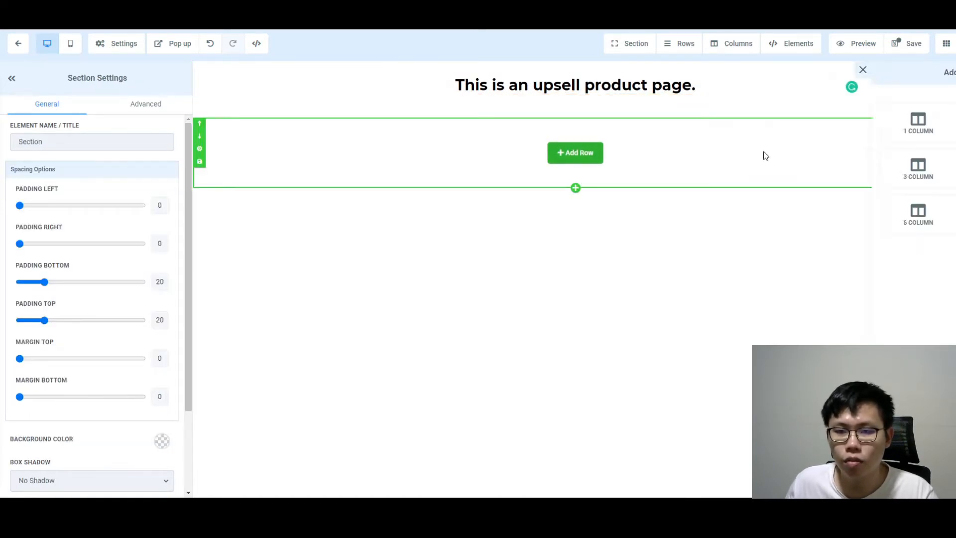
click(830, 131)
click(577, 165)
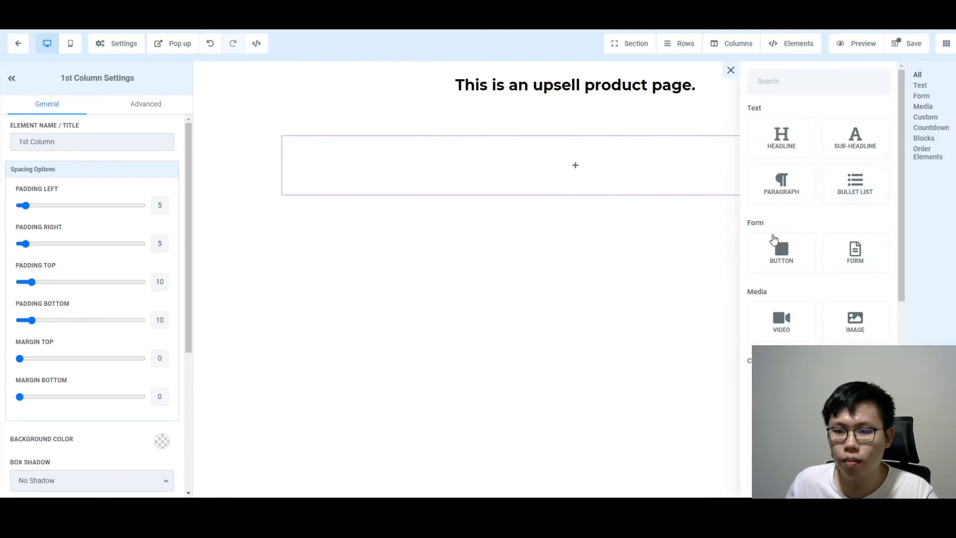
click(783, 322)
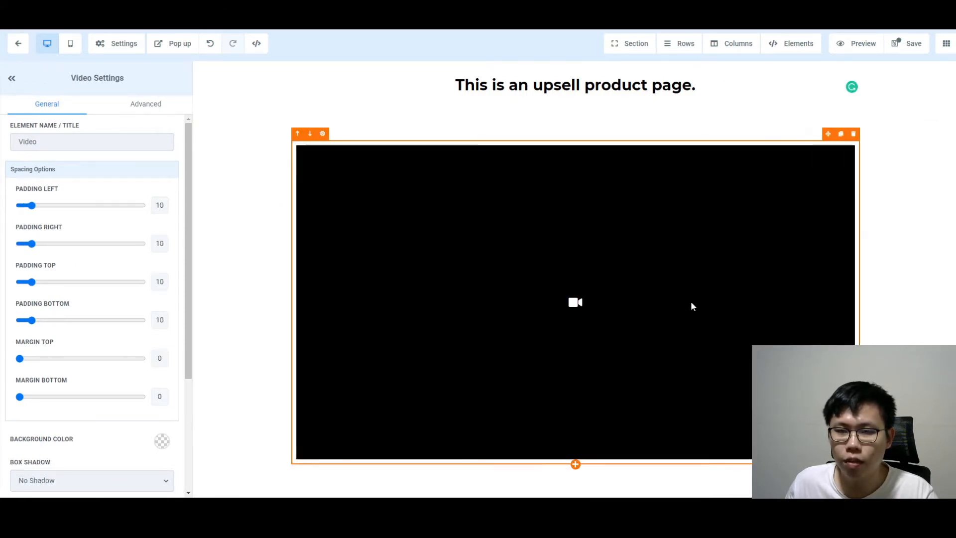
scroll(78, 412, down, 3)
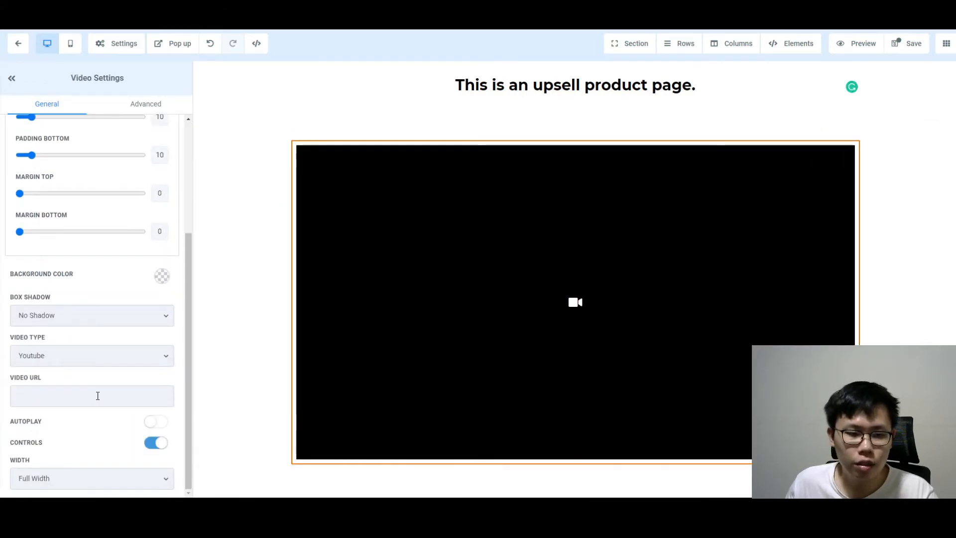
click(149, 477)
click(92, 453)
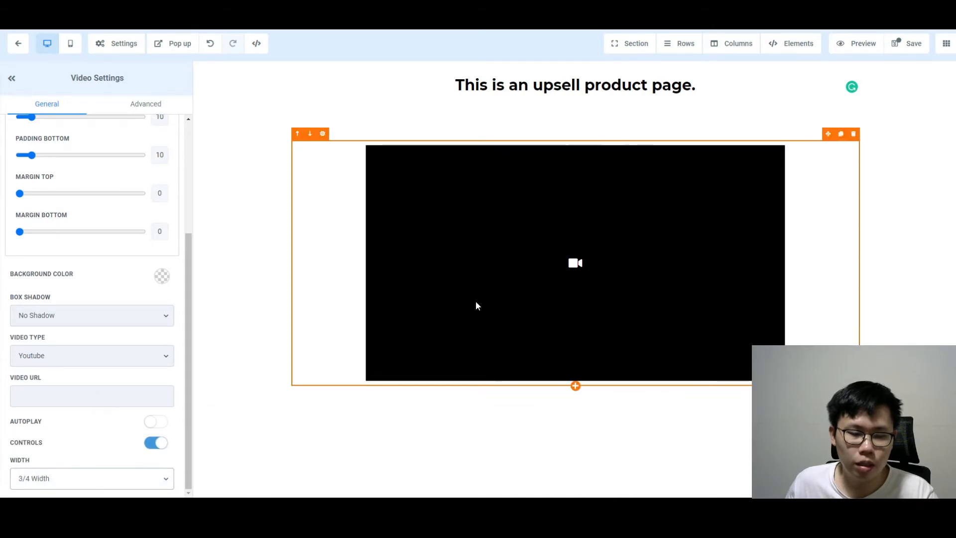
Add a one-column row below the video containing a Button element
click(574, 398)
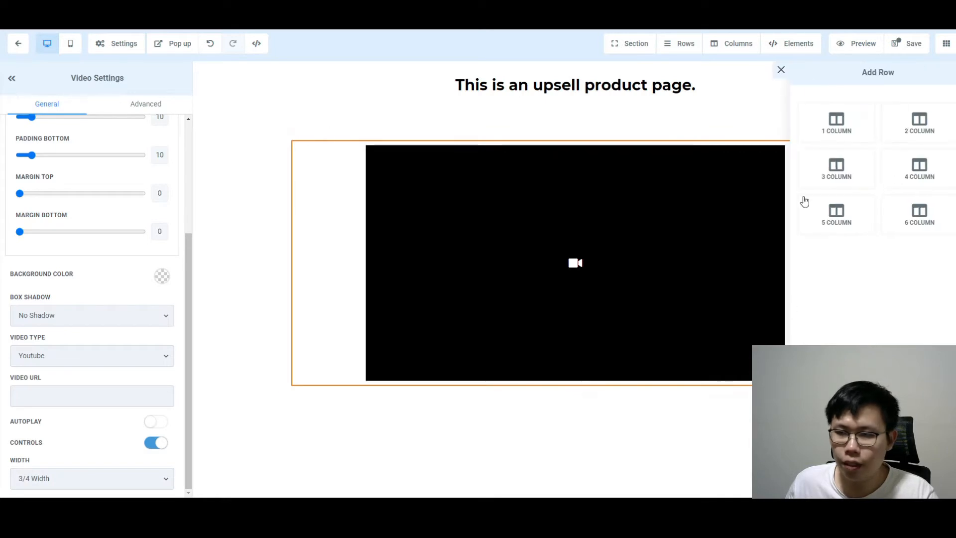
click(836, 124)
click(573, 437)
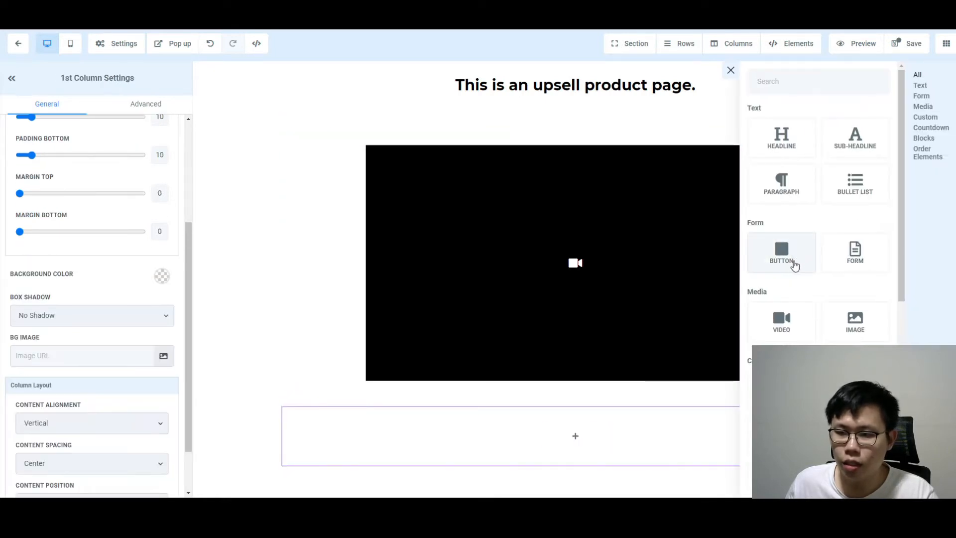
click(795, 266)
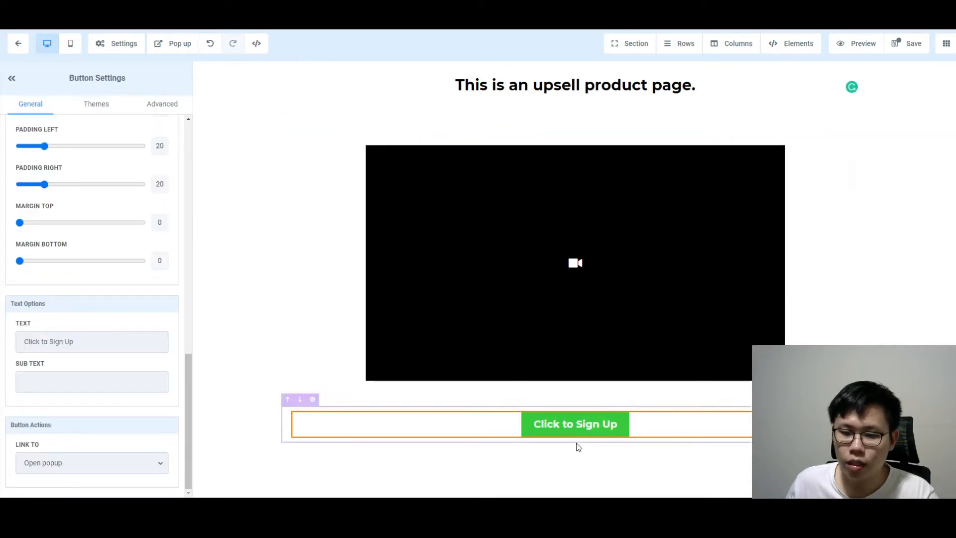
scroll(137, 293, up, 10)
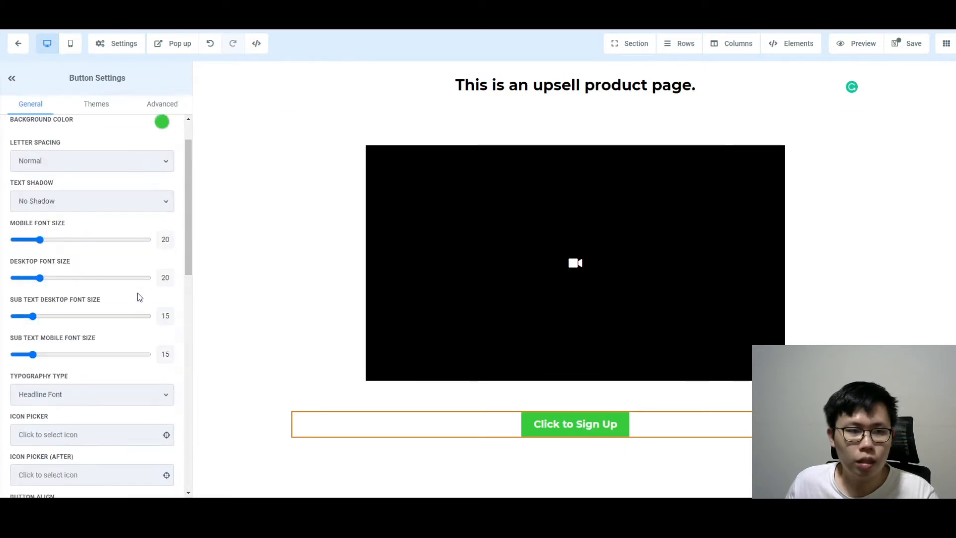
scroll(99, 249, up, 2)
scroll(68, 343, down, 12)
Set the button text to 'Yes, I want this product.' and sub text 'Click Here to Buy Now!'
double_click(68, 342)
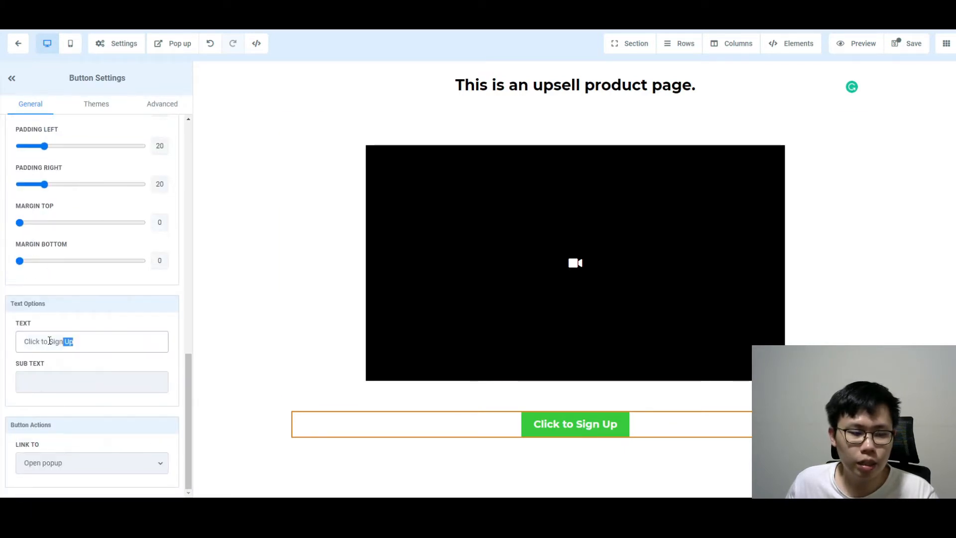
drag(49, 340, 1, 341)
text(YT)
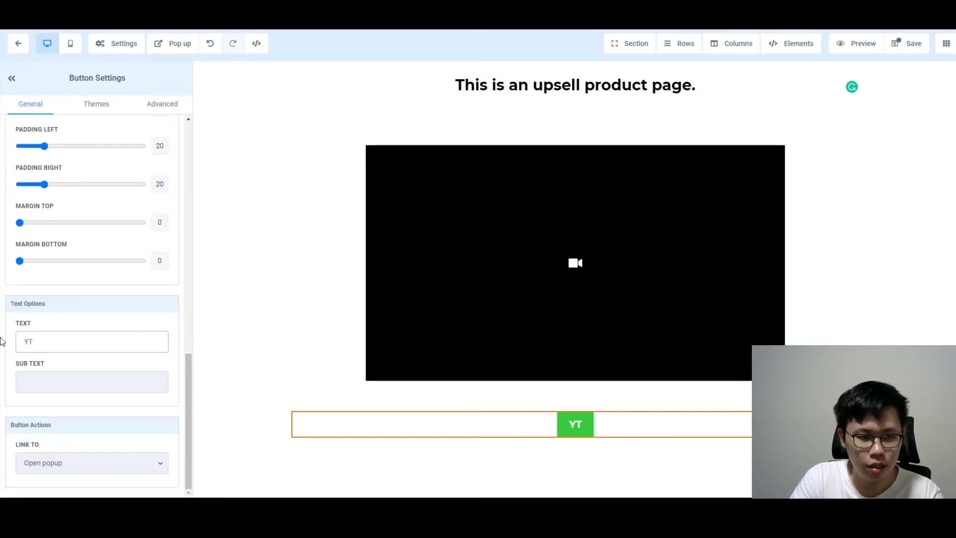
key(BackSpace)
text(es, I want )
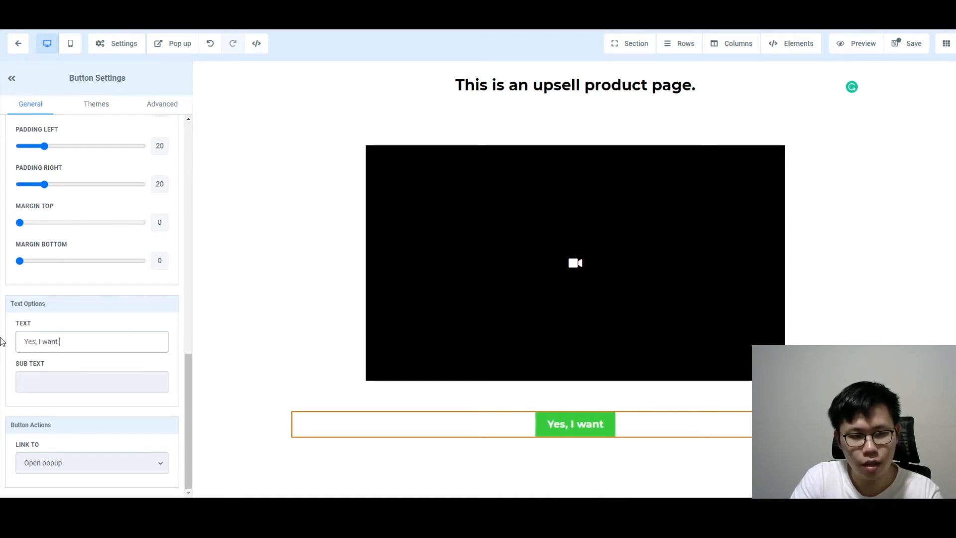
text(this product.)
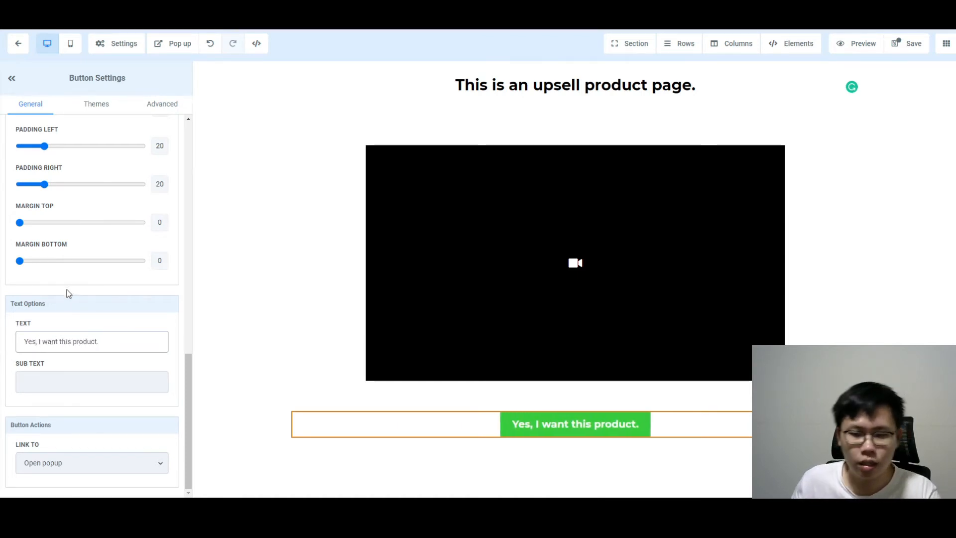
click(48, 387)
text(C)
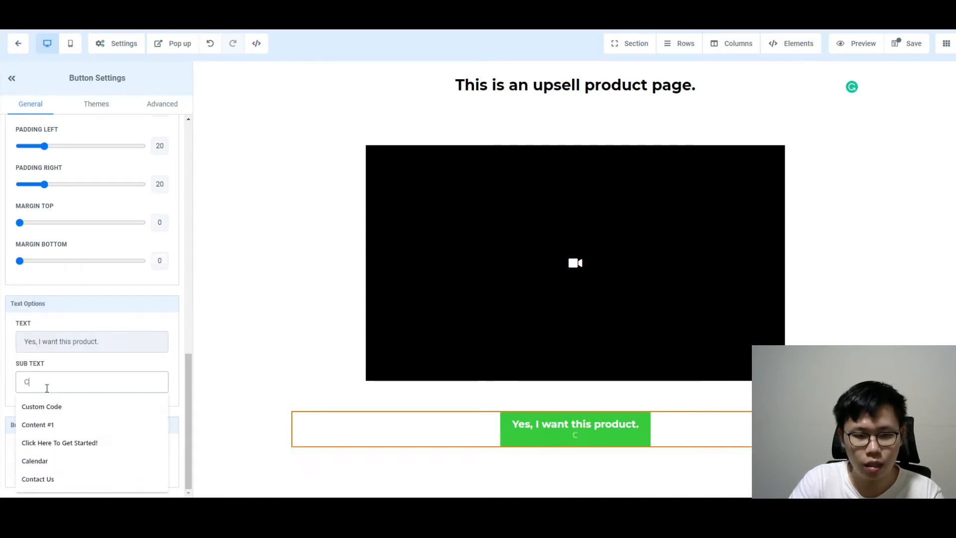
text(lick Here to Buy )
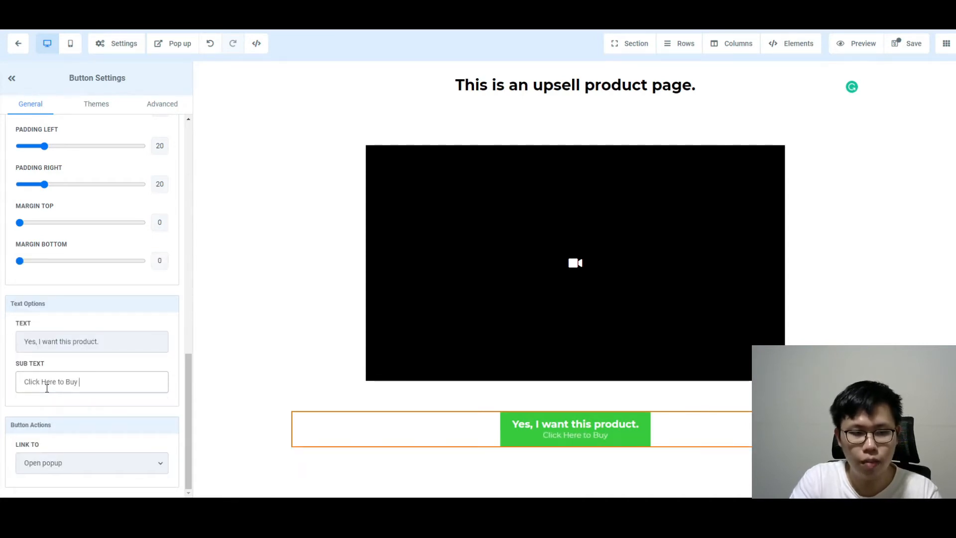
text(Now!)
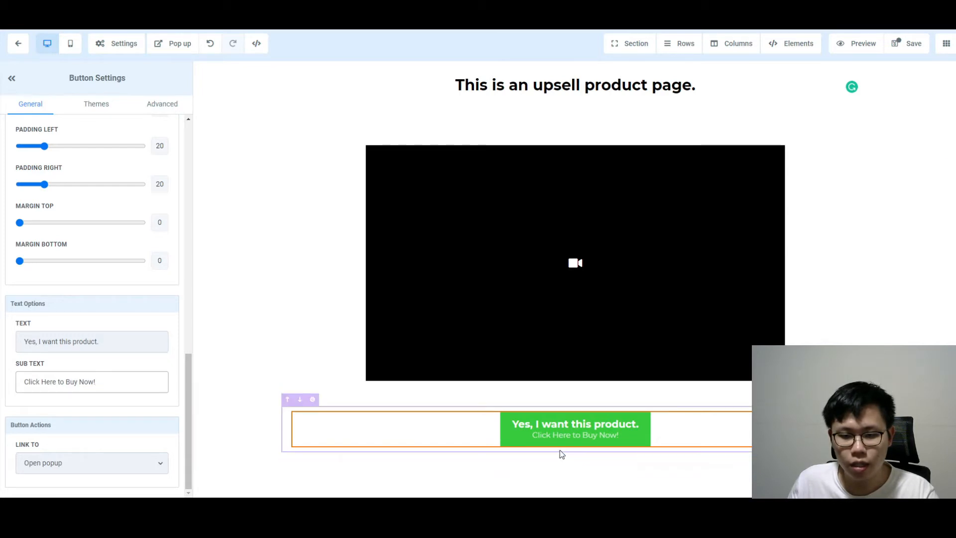
click(576, 449)
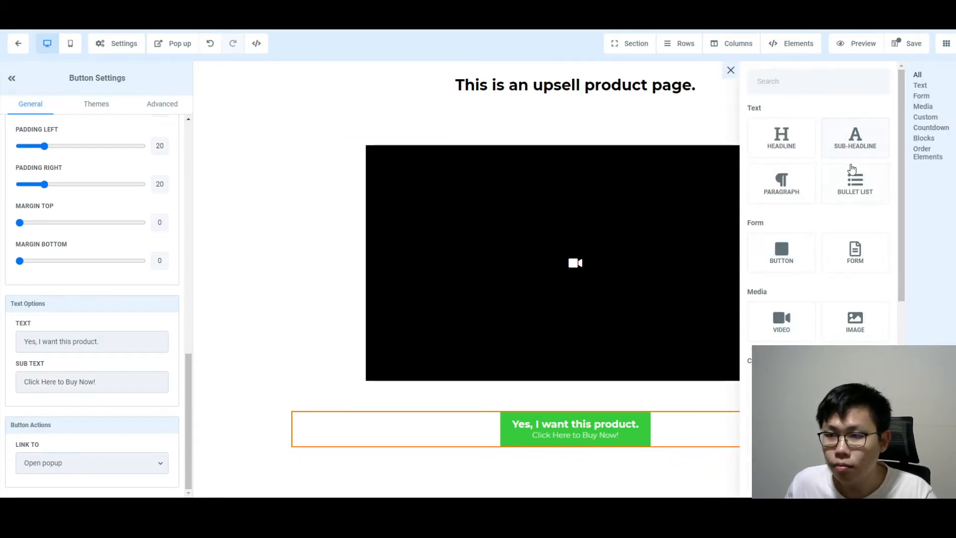
Add a sub-headline below the button reading 'No, I don't want this. Thank you.'
click(853, 139)
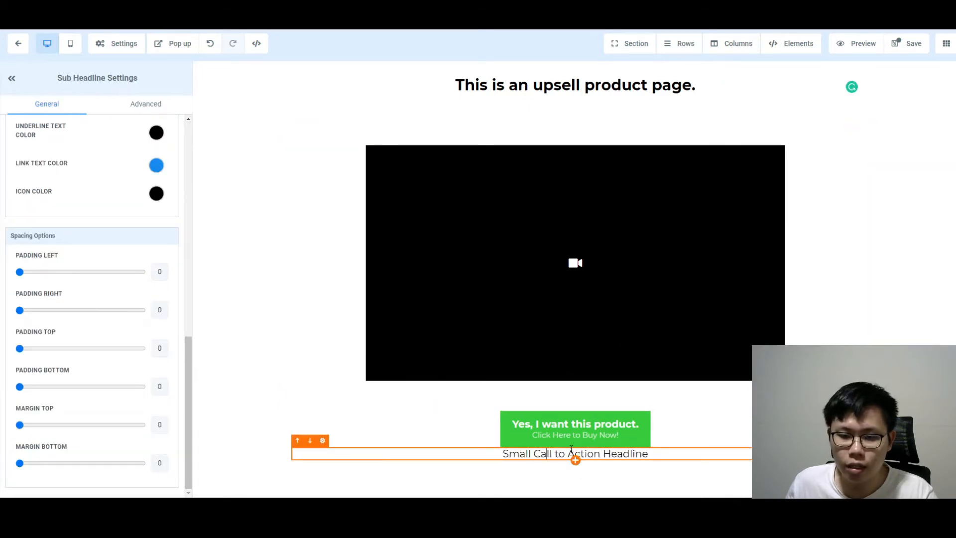
triple_click(592, 452)
text(No, I )
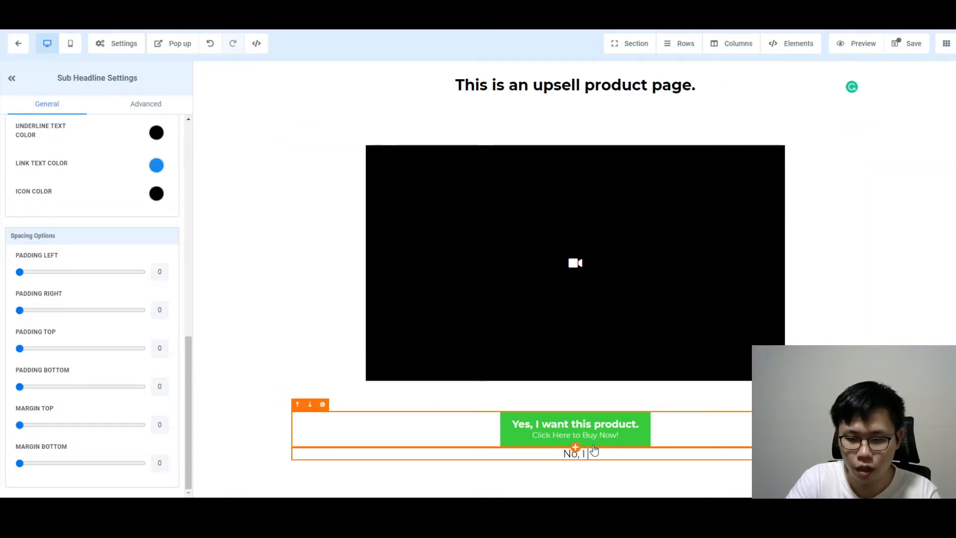
text(don't want )
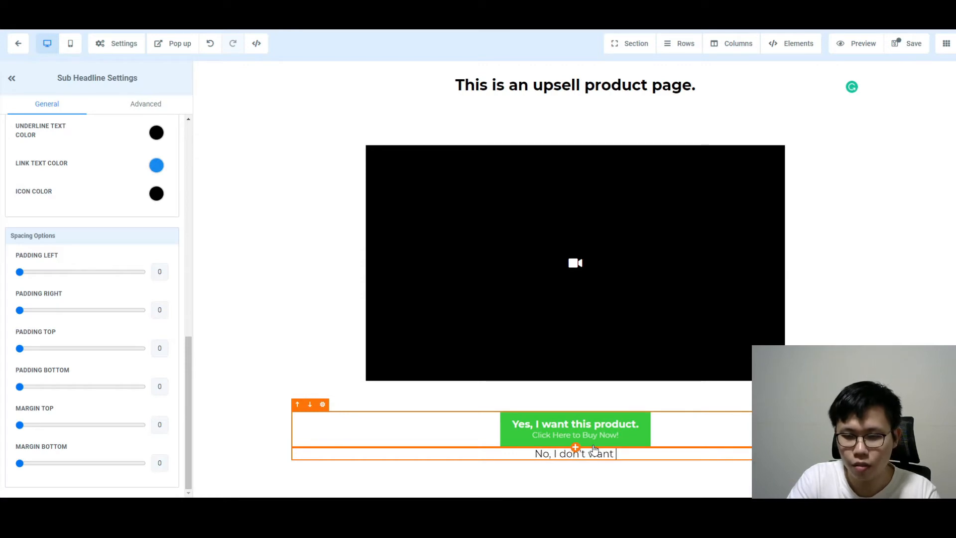
text(this.)
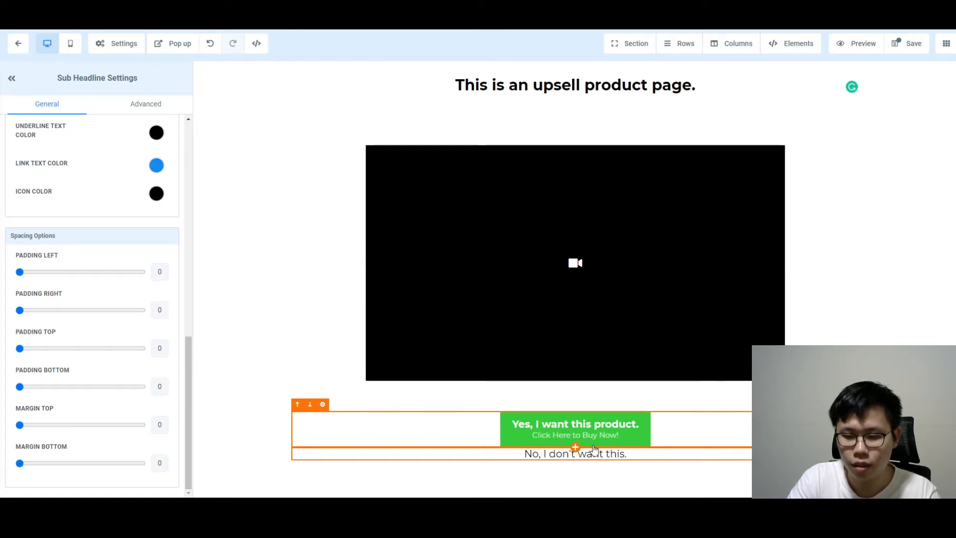
text( THank)
key(BackSpace)
key(BackSpace)
key(BackSpace)
key(BackSpace)
text(ha)
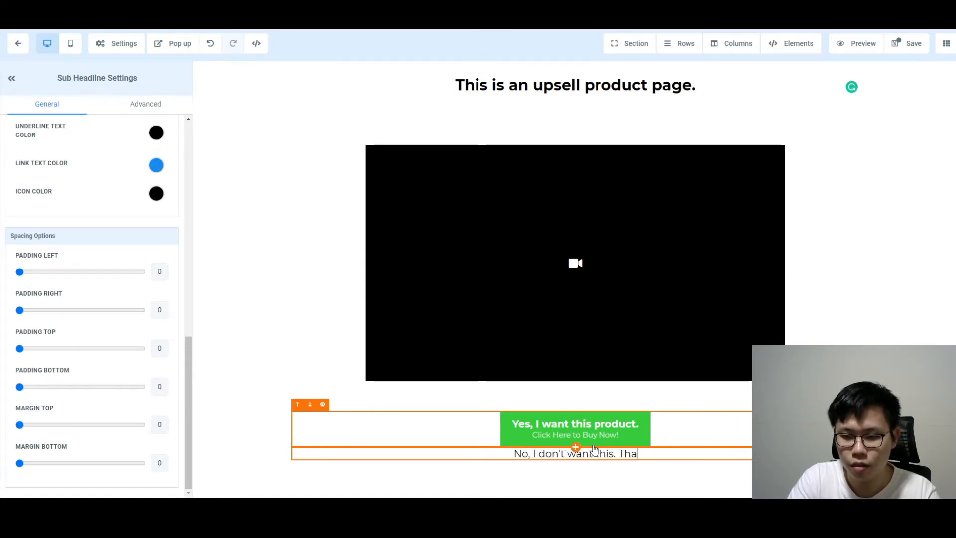
text(nk you.)
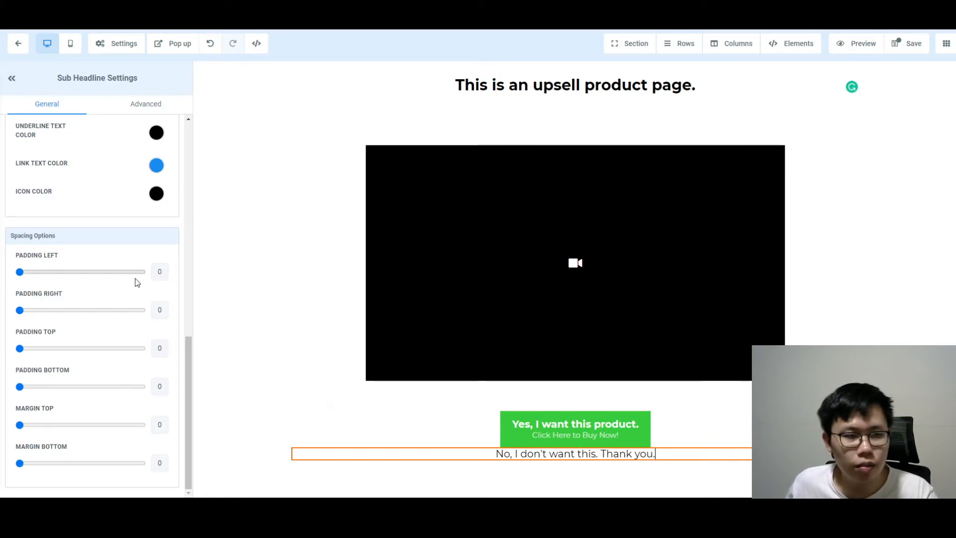
Set the sub-headline's desktop and mobile font size to 12 and margin top to 20
scroll(135, 280, up, 9)
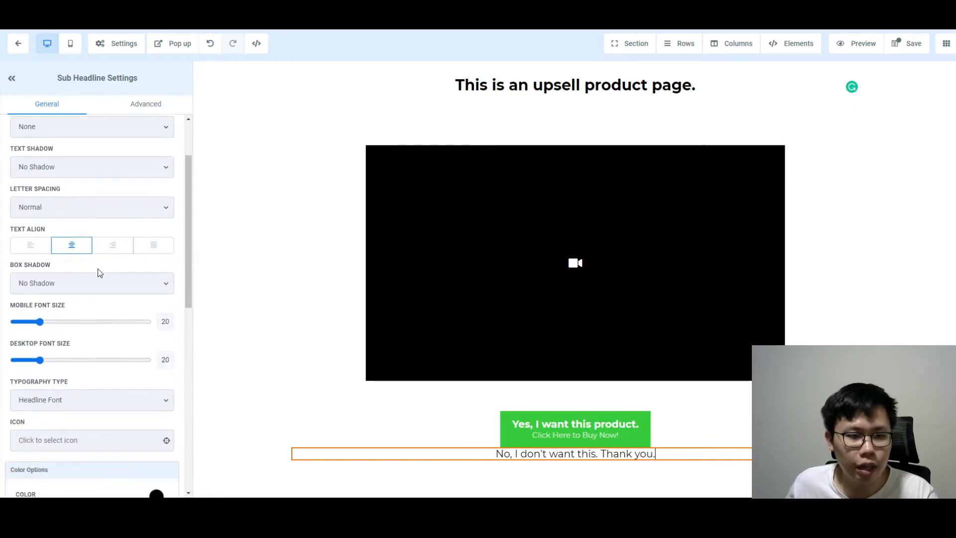
mouse_move(39, 359)
mouse_down()
mouse_move(20, 359)
mouse_move(30, 365)
mouse_up()
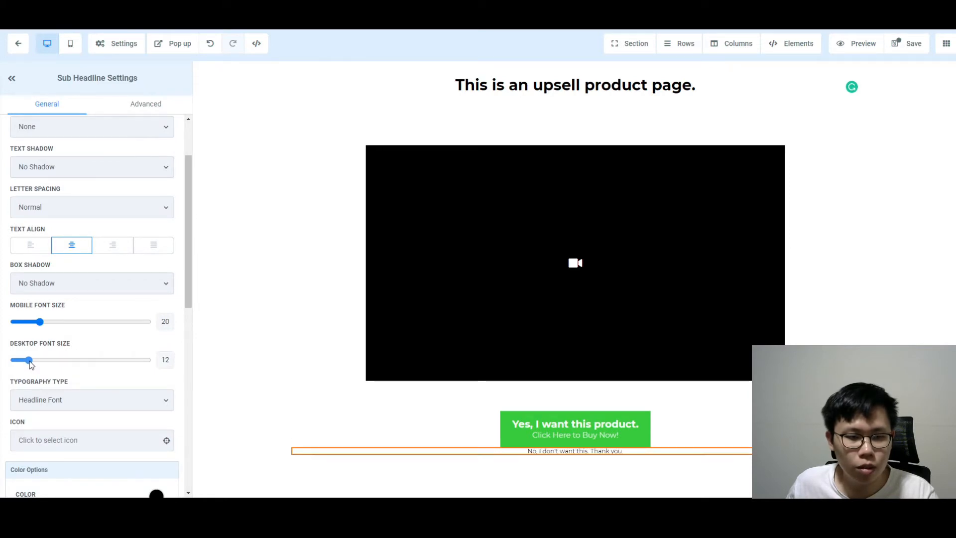
drag(40, 321, 31, 322)
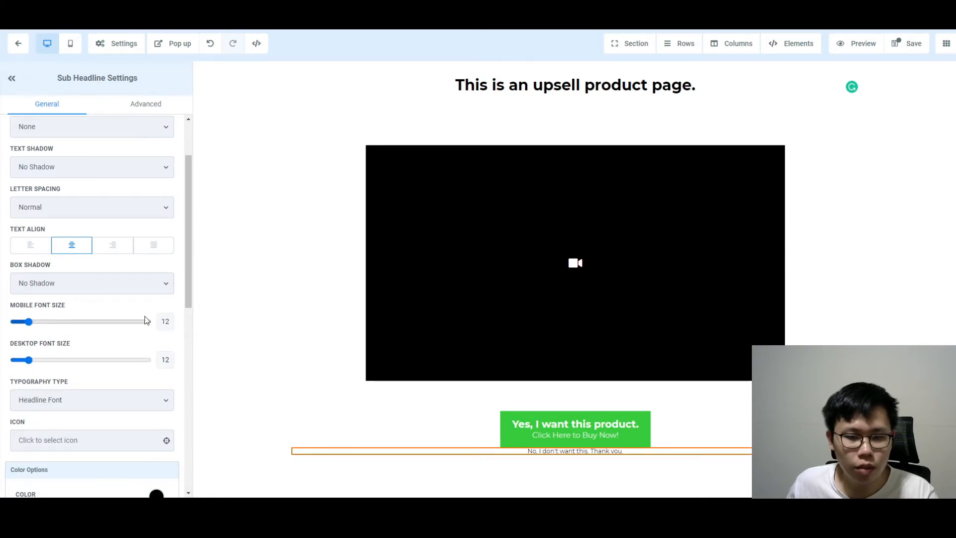
scroll(134, 303, down, 4)
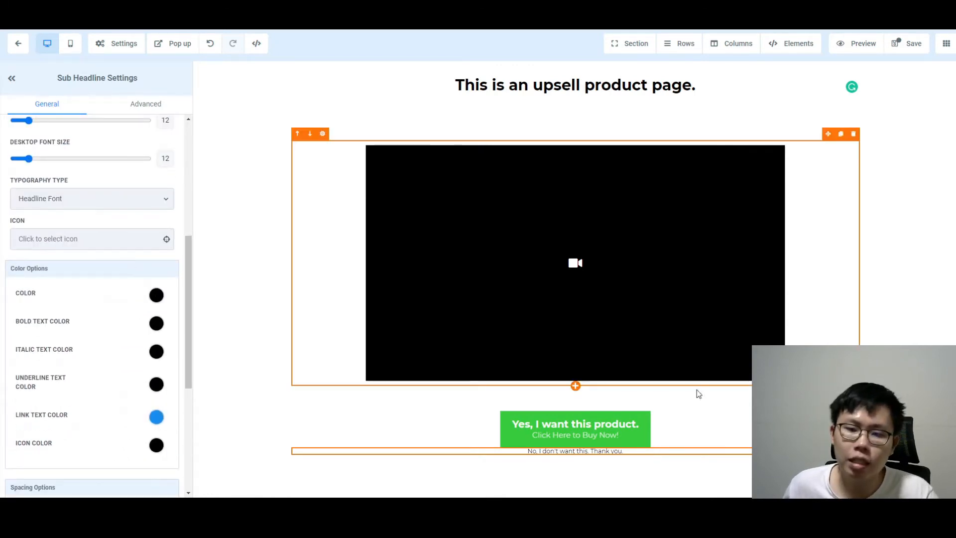
scroll(44, 438, down, 5)
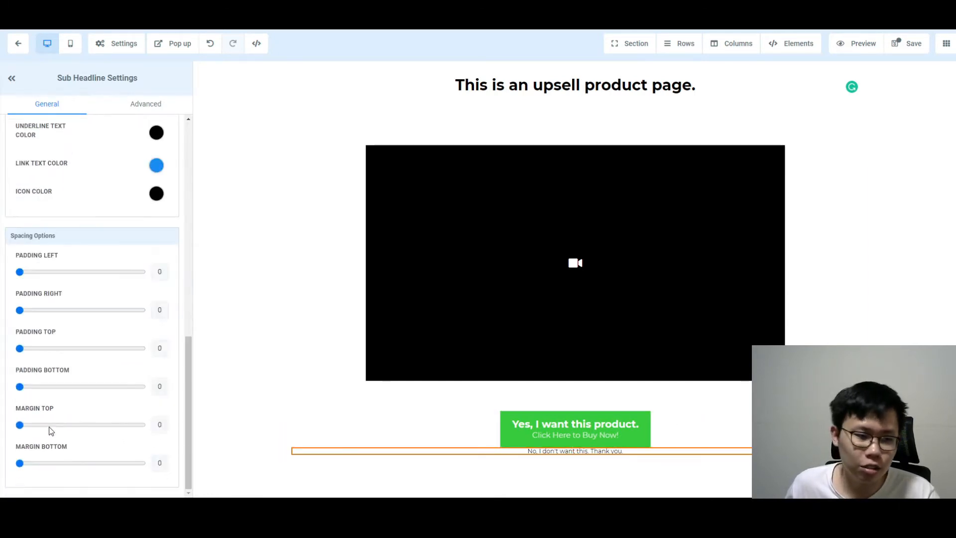
drag(19, 425, 44, 424)
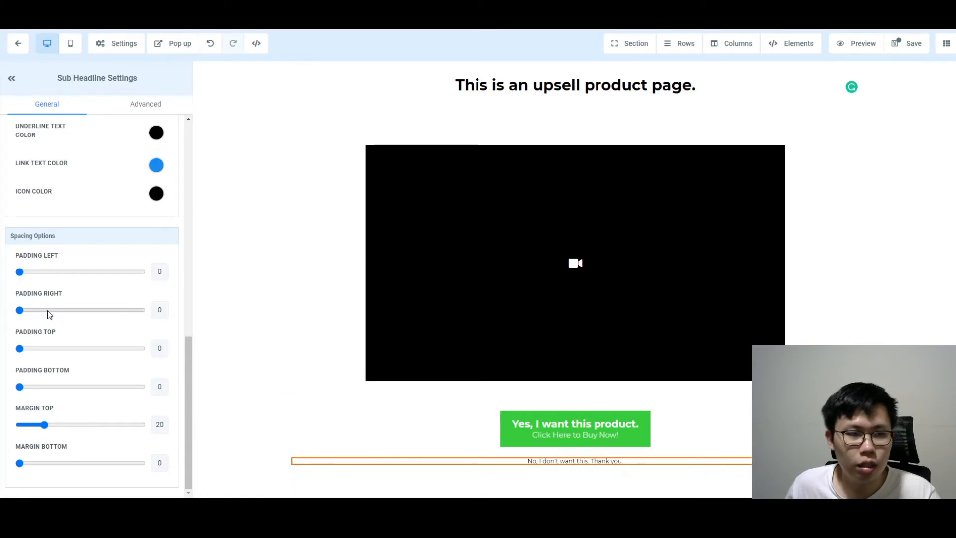
scroll(50, 314, up, 10)
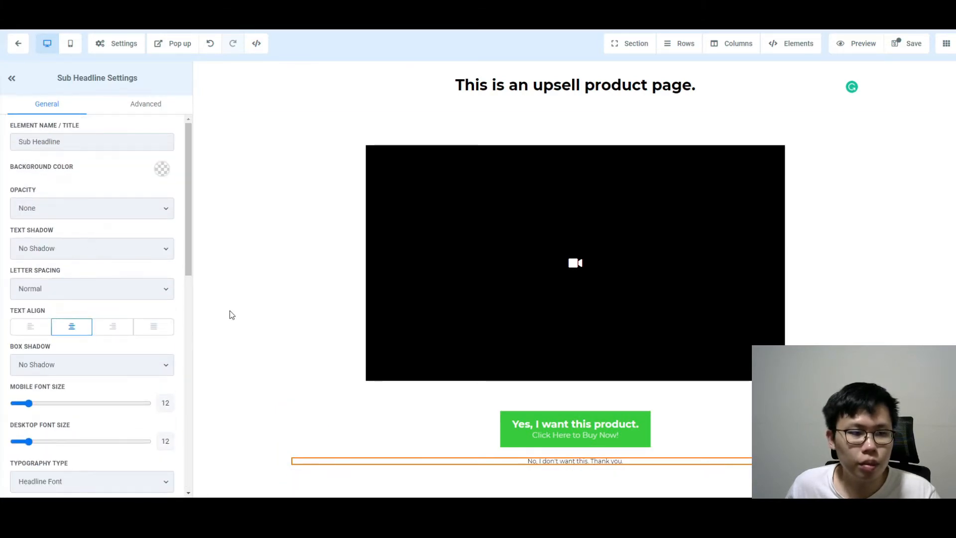
Give the Yes buy button the Rocking (loop) button effect
click(580, 431)
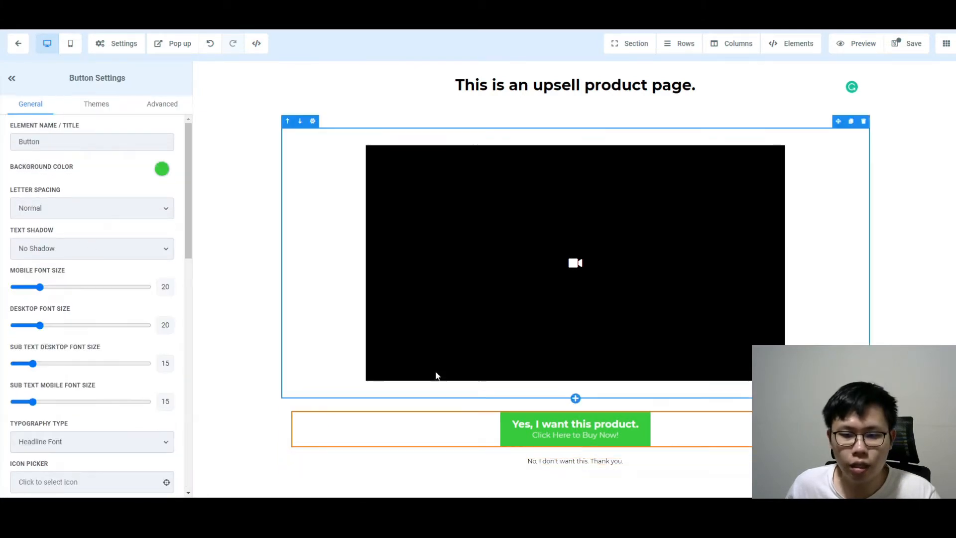
click(148, 106)
click(89, 222)
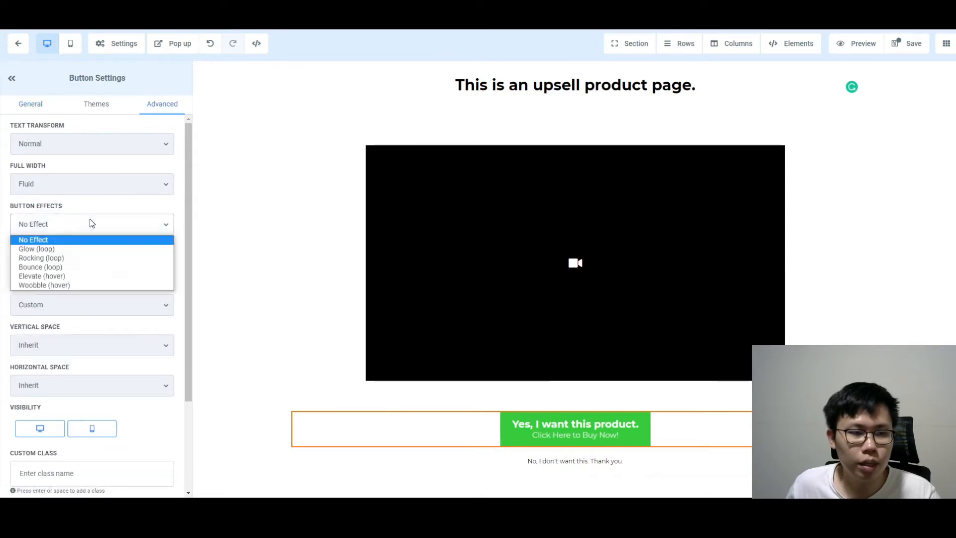
click(65, 260)
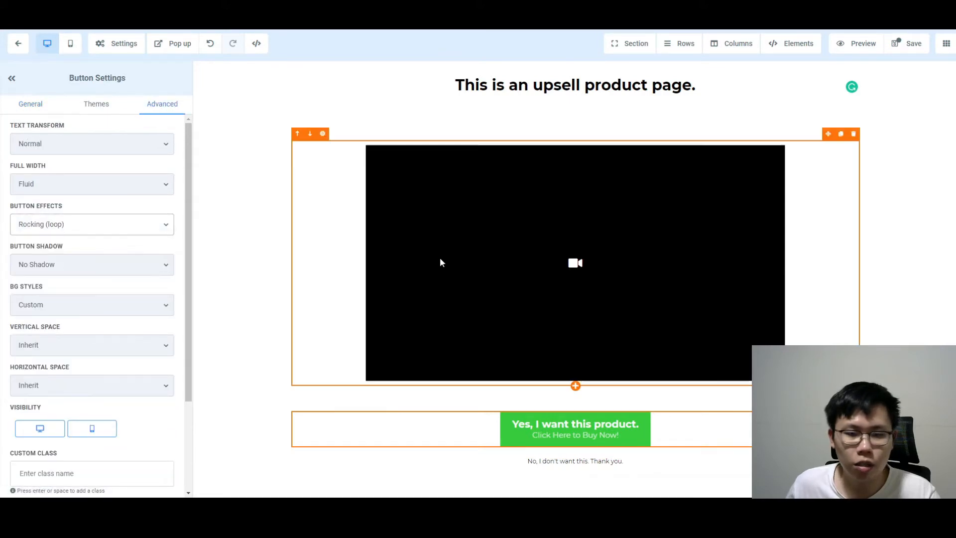
Select the decline sub headline and view its Advanced settings
click(540, 462)
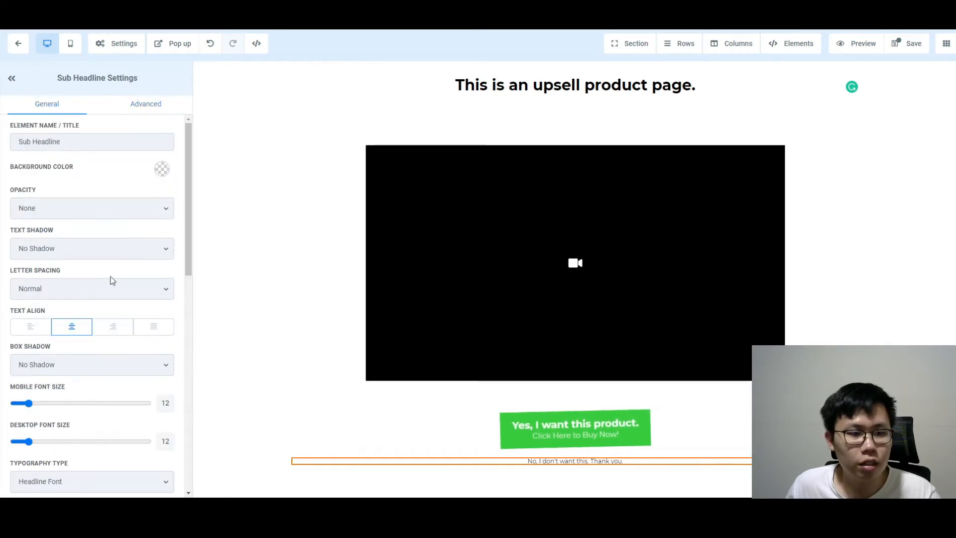
scroll(112, 280, down, 10)
scroll(114, 282, up, 6)
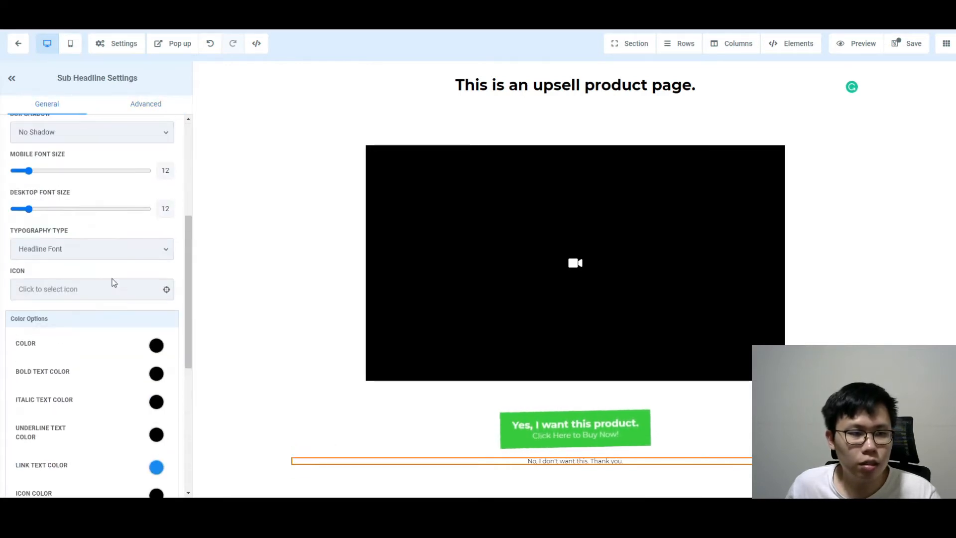
scroll(114, 283, up, 4)
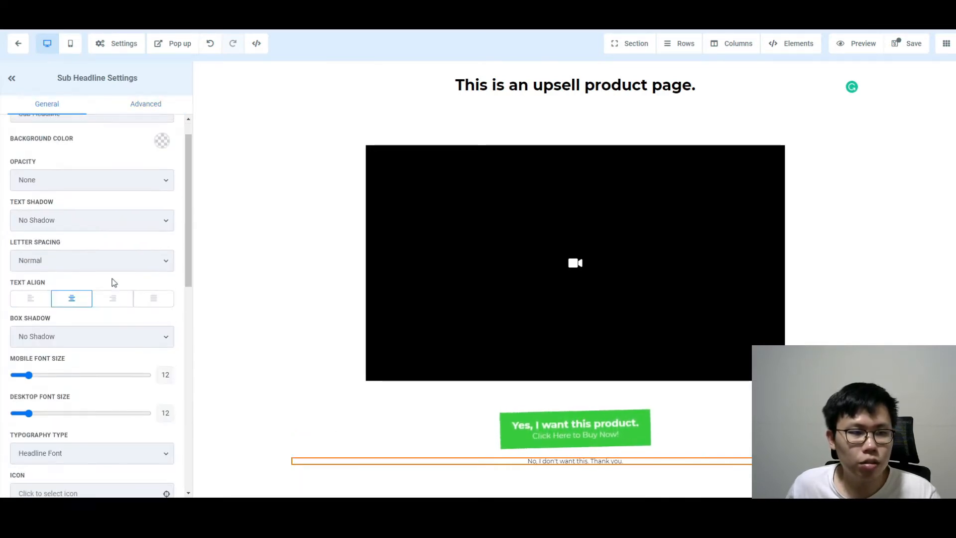
scroll(113, 281, up, 2)
click(142, 106)
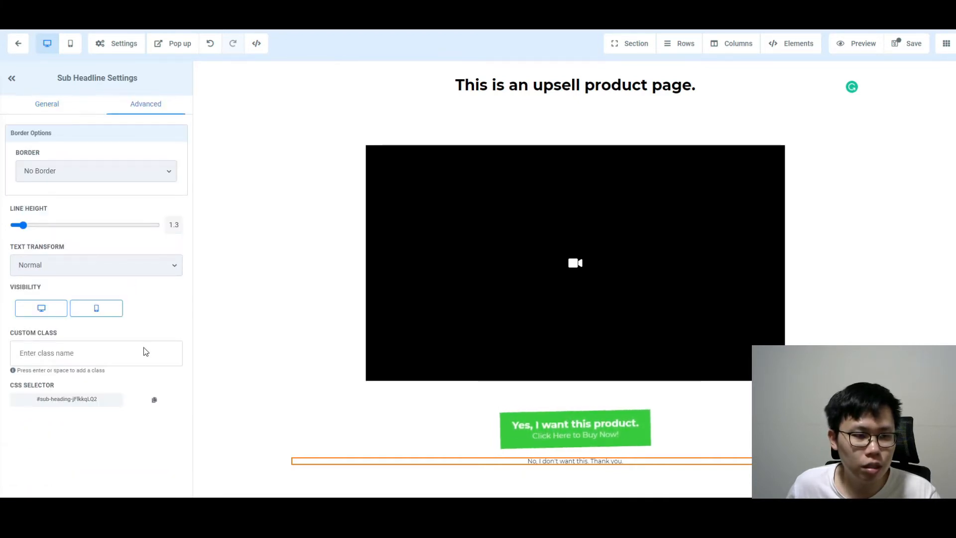
Select the decline text, dismiss the link box unused, then save the page and close SEO Meta Data
triple_click(565, 465)
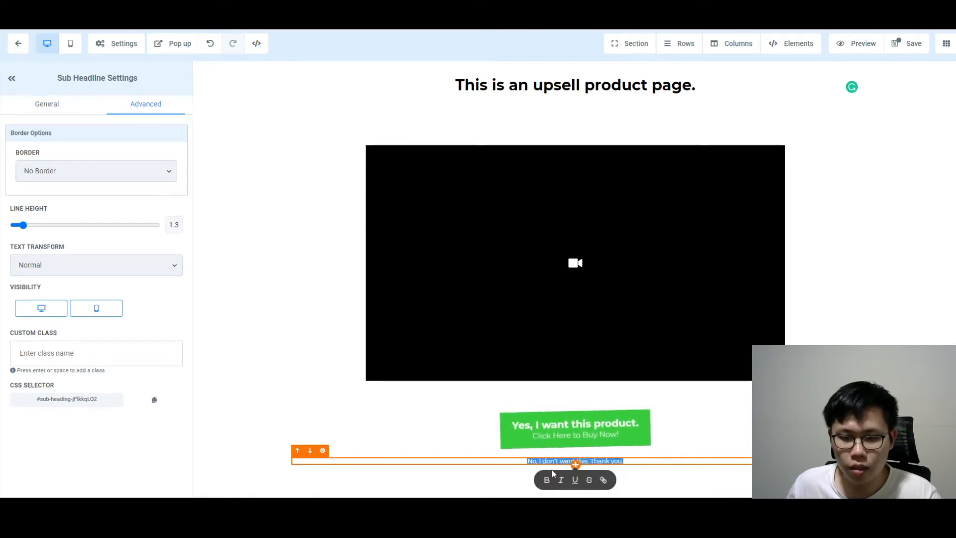
click(603, 480)
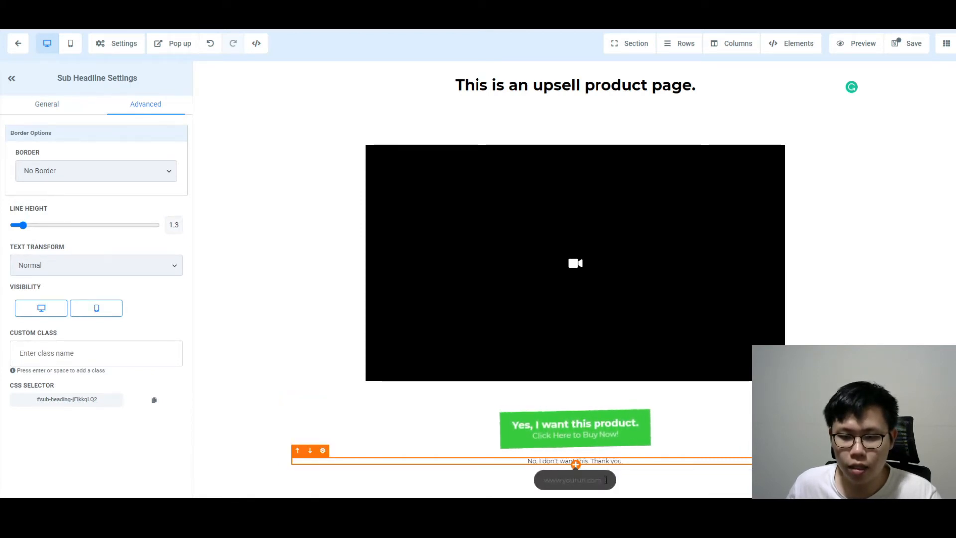
click(516, 463)
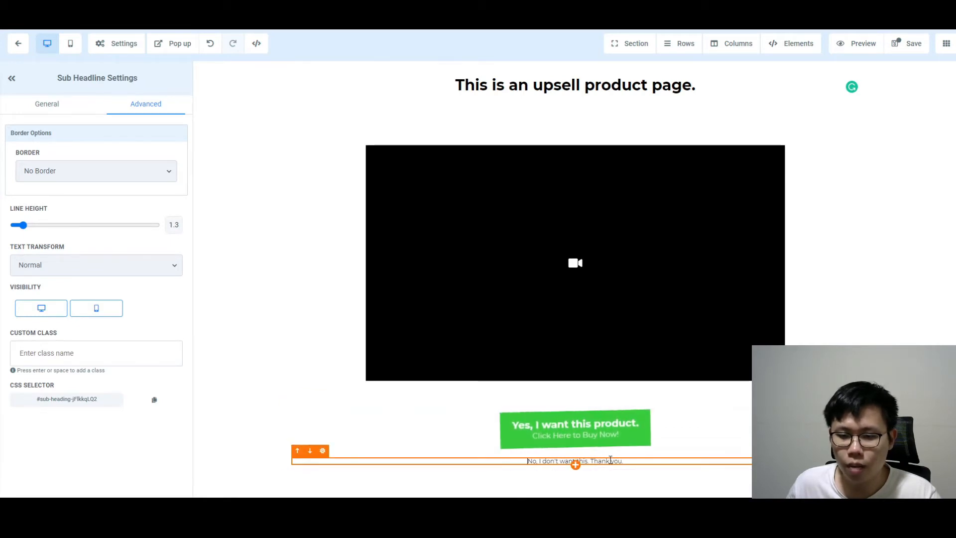
click(898, 45)
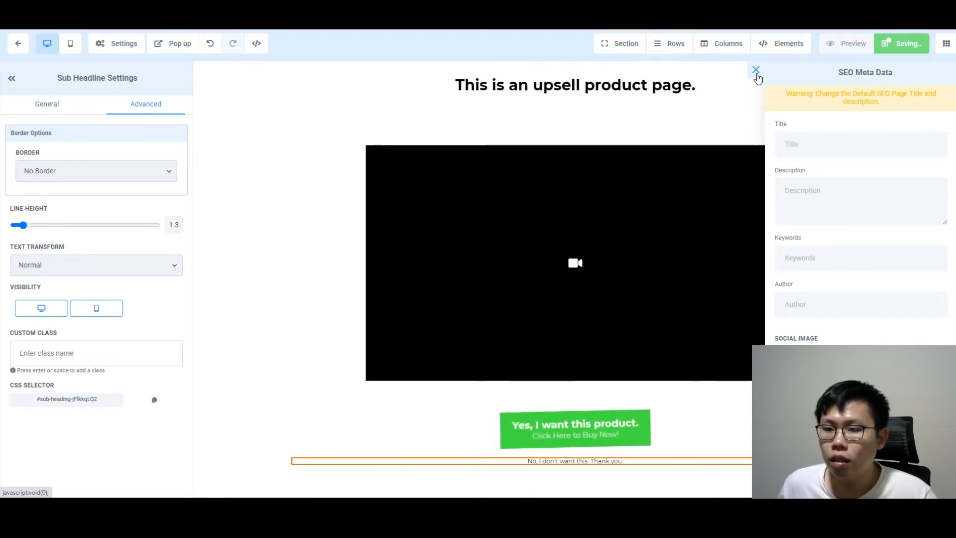
click(756, 71)
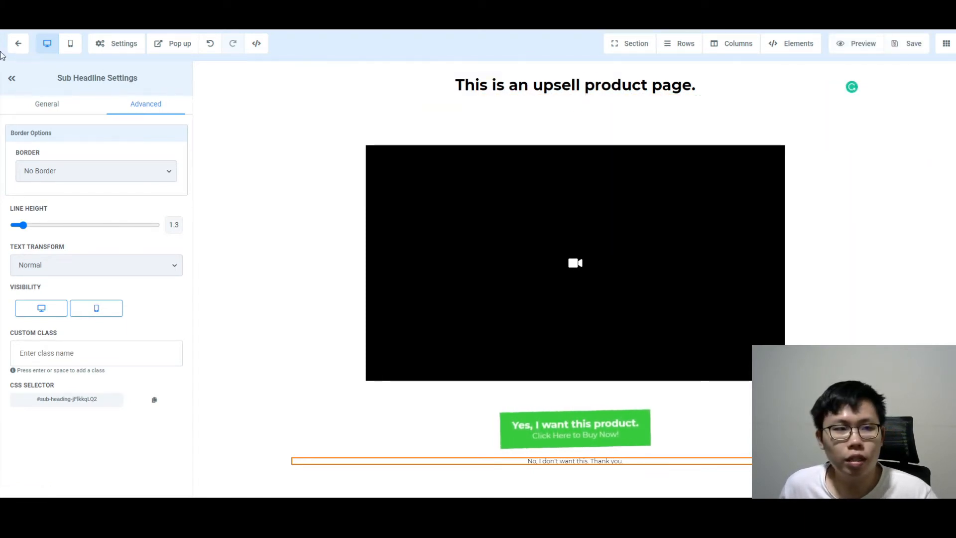
click(18, 44)
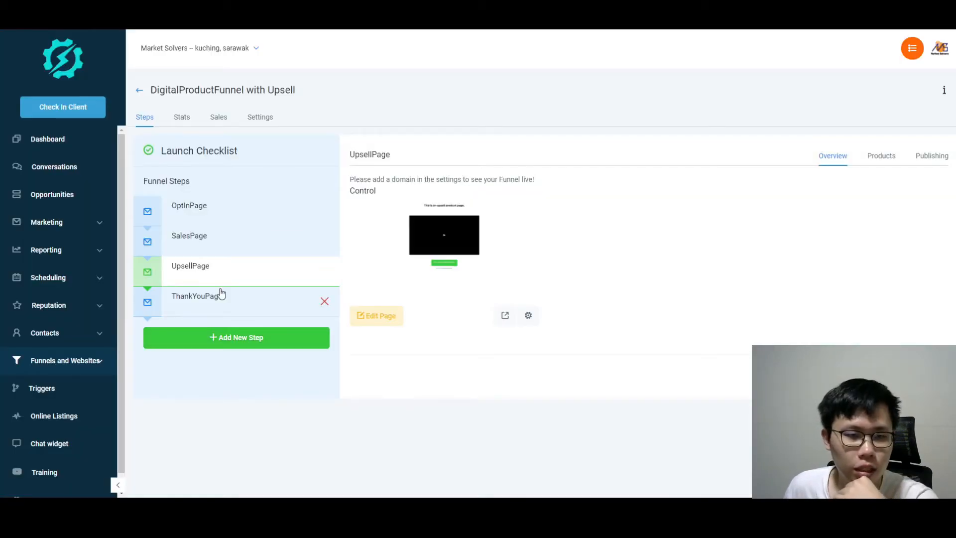
click(218, 301)
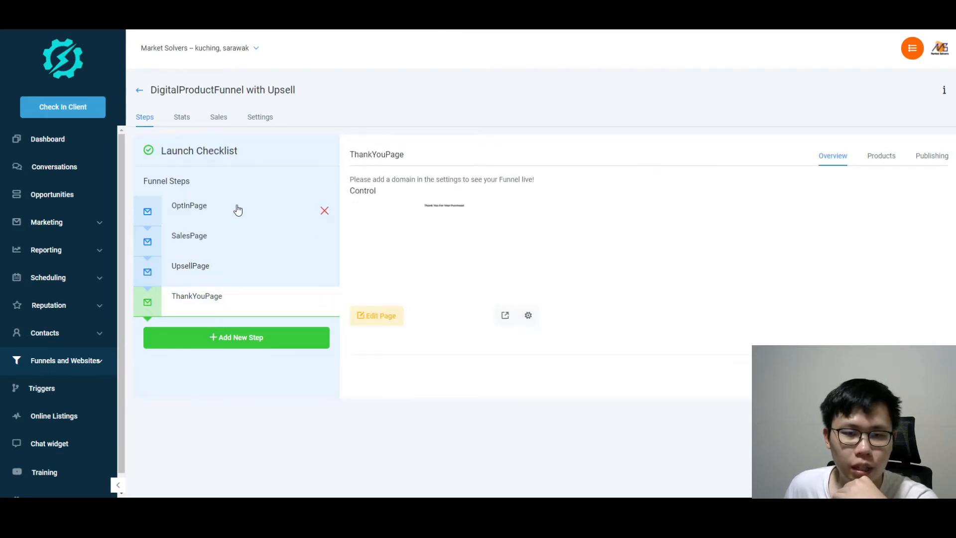
click(506, 317)
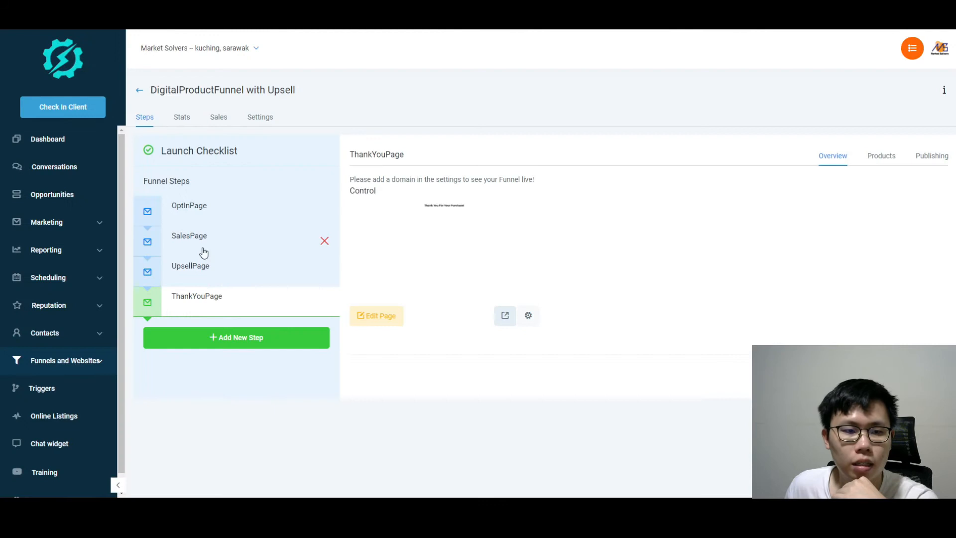
click(195, 271)
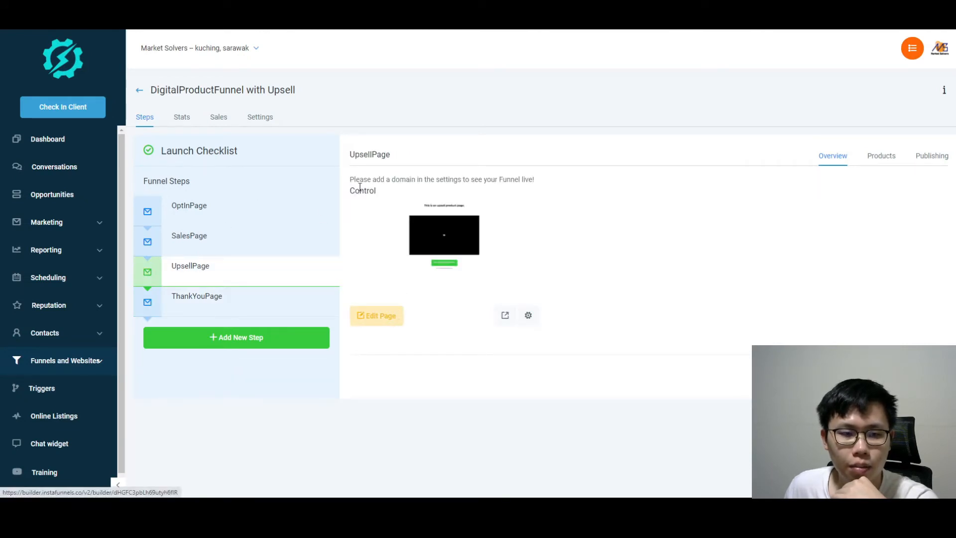
click(382, 316)
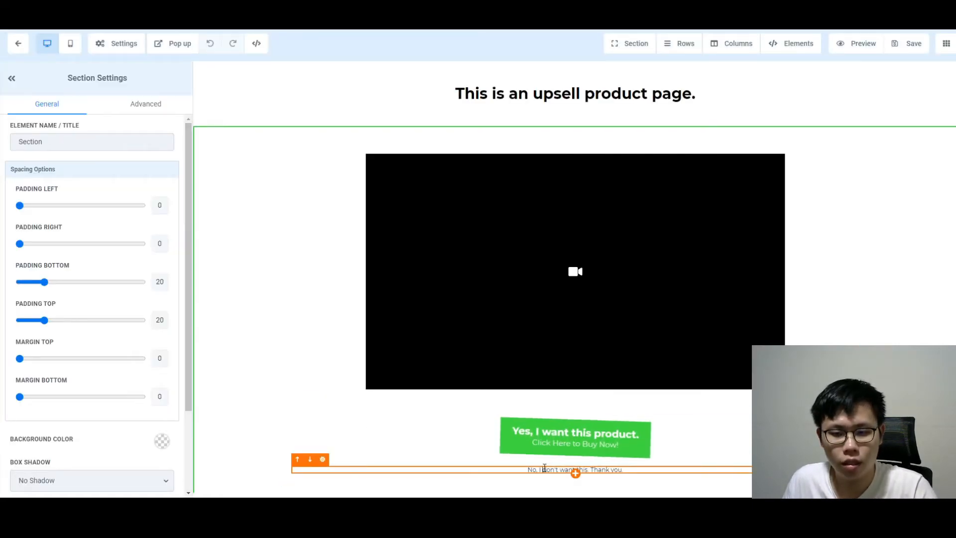
Link the decline text to the pasted URL
click(544, 468)
triple_click(541, 470)
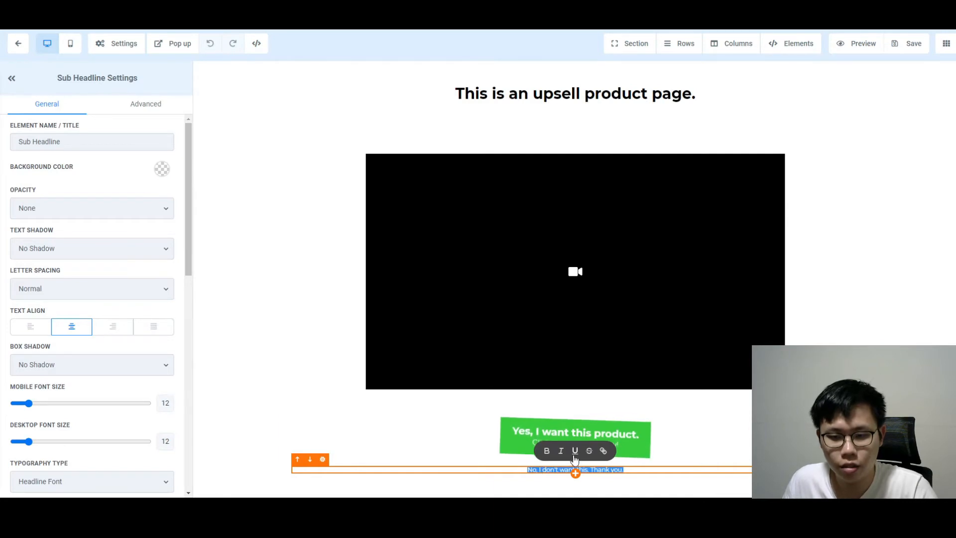
click(603, 450)
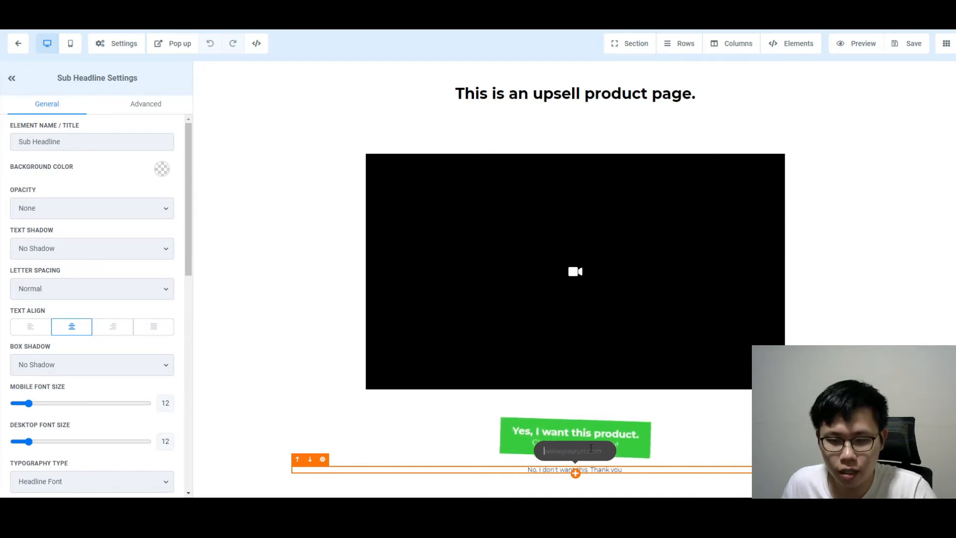
key(ctrl+v)
key(Return)
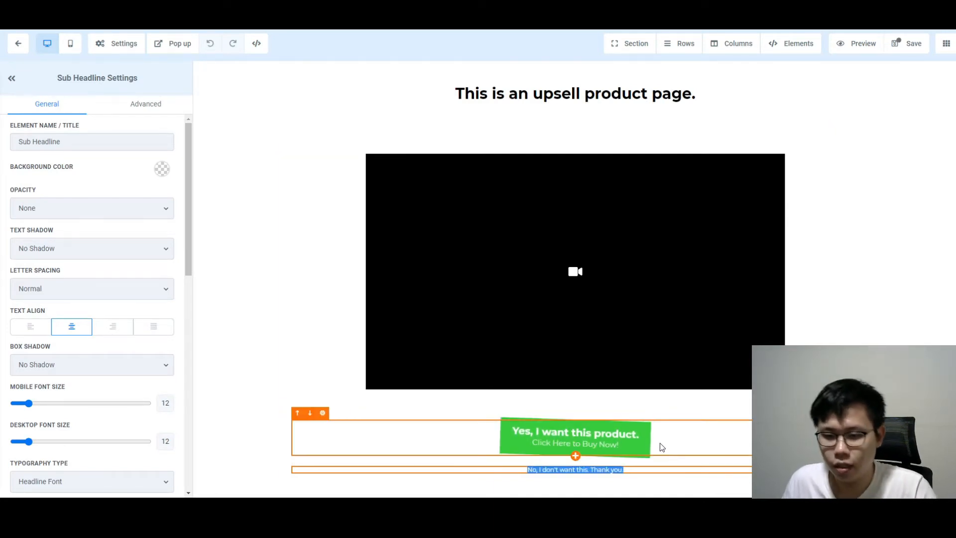
Set the buy button to One click up/down sell product with Go to Next step, and save
click(659, 444)
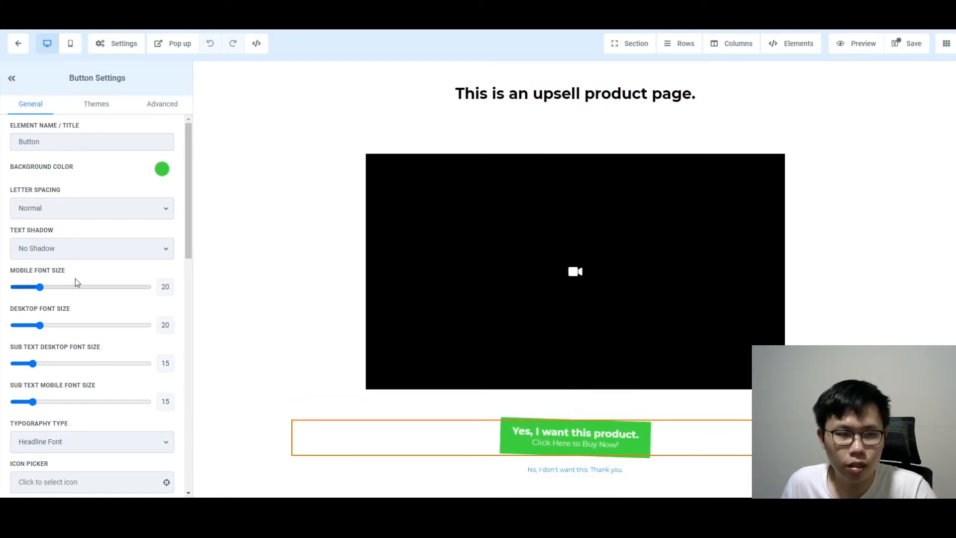
scroll(80, 277, down, 12)
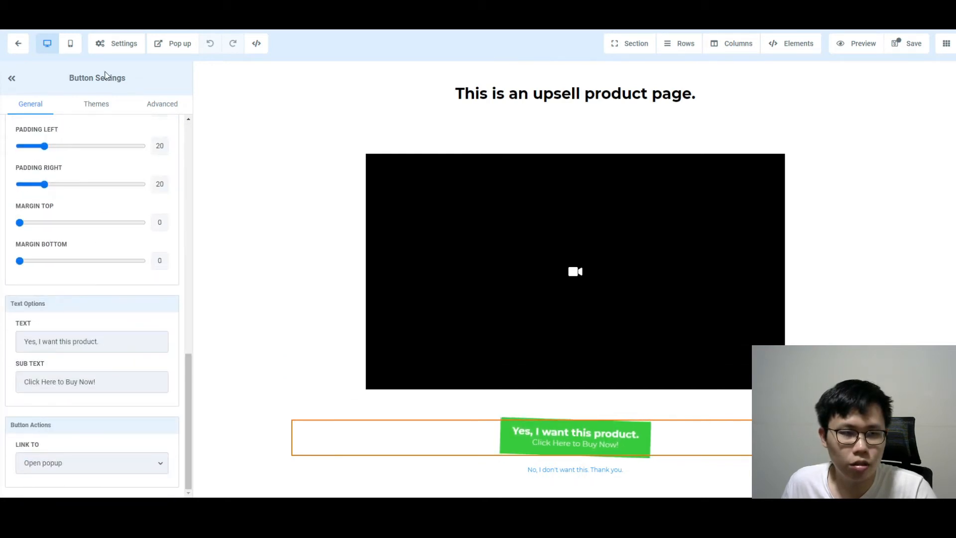
click(63, 461)
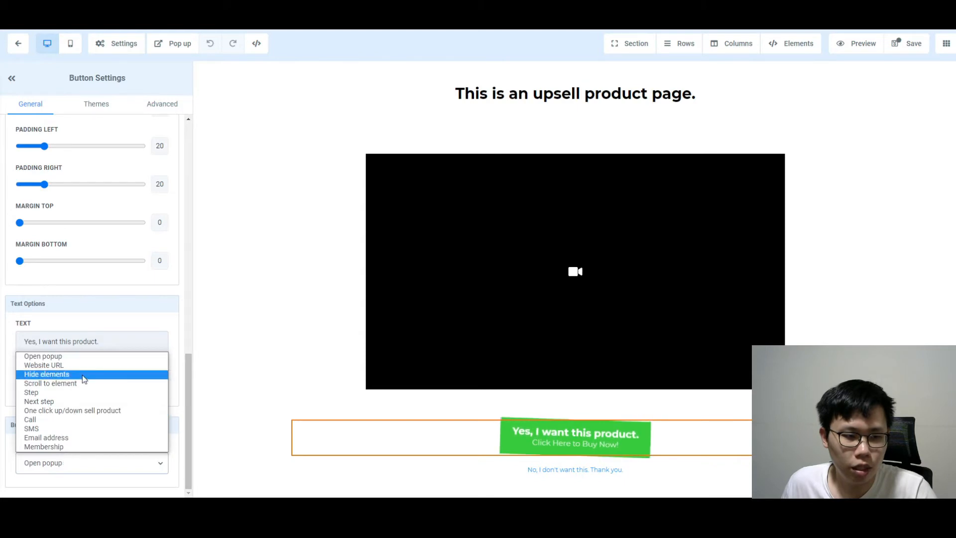
click(72, 410)
scroll(118, 400, down, 2)
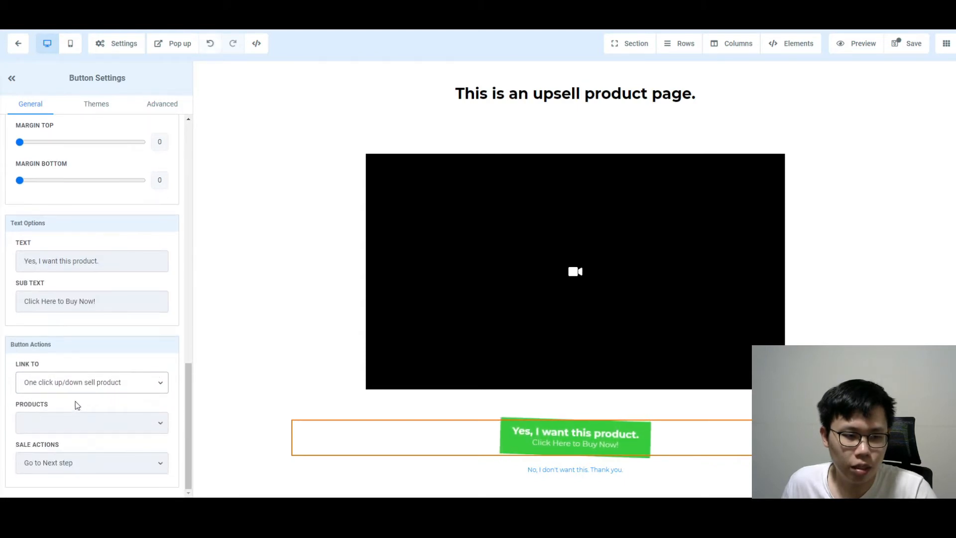
click(29, 429)
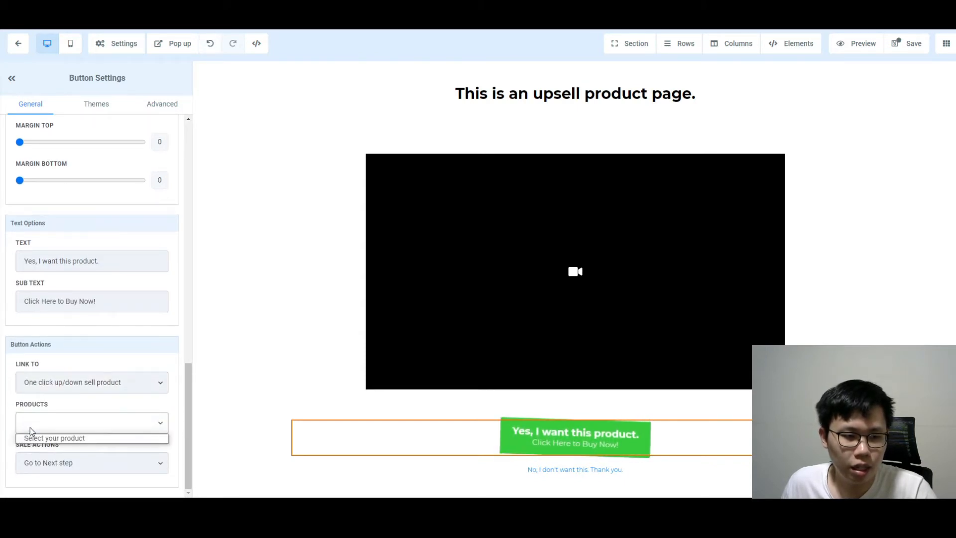
click(61, 439)
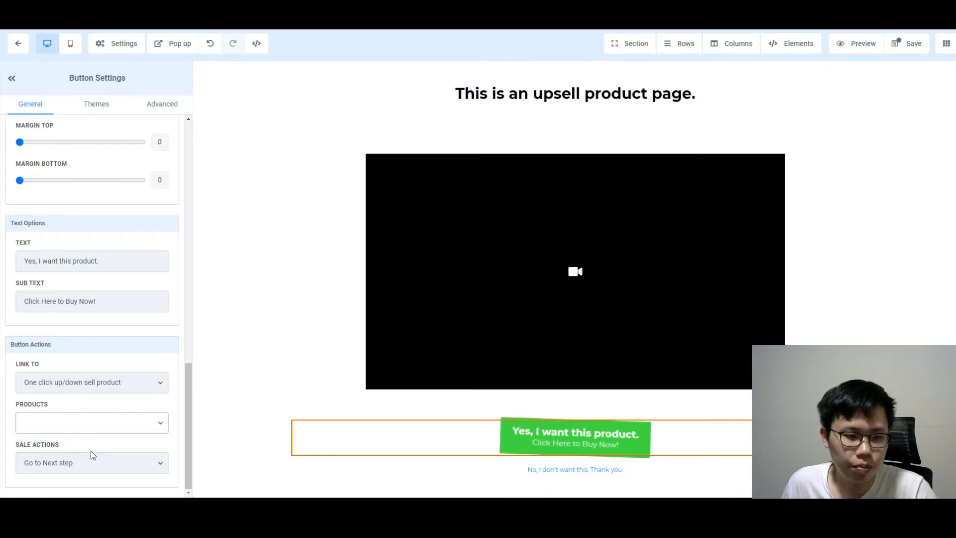
click(81, 463)
click(75, 427)
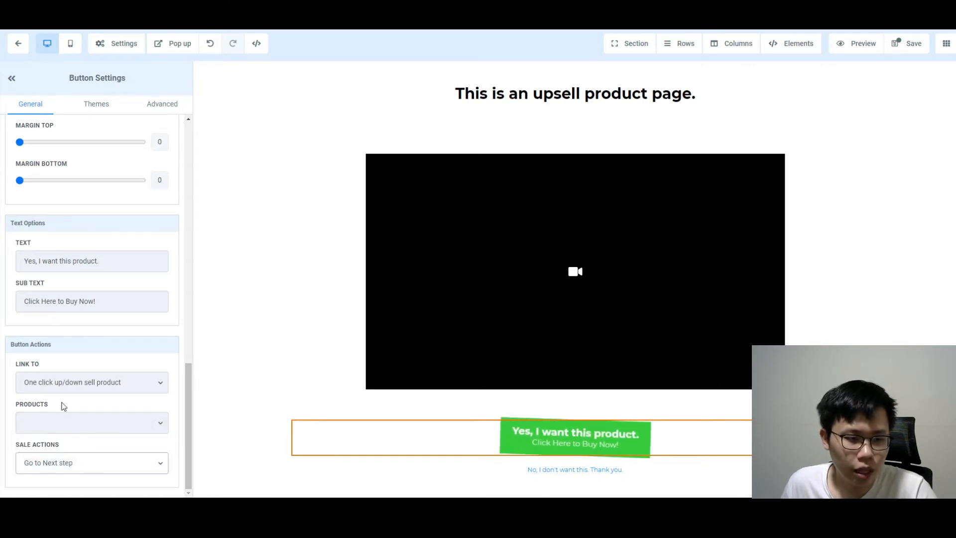
click(79, 382)
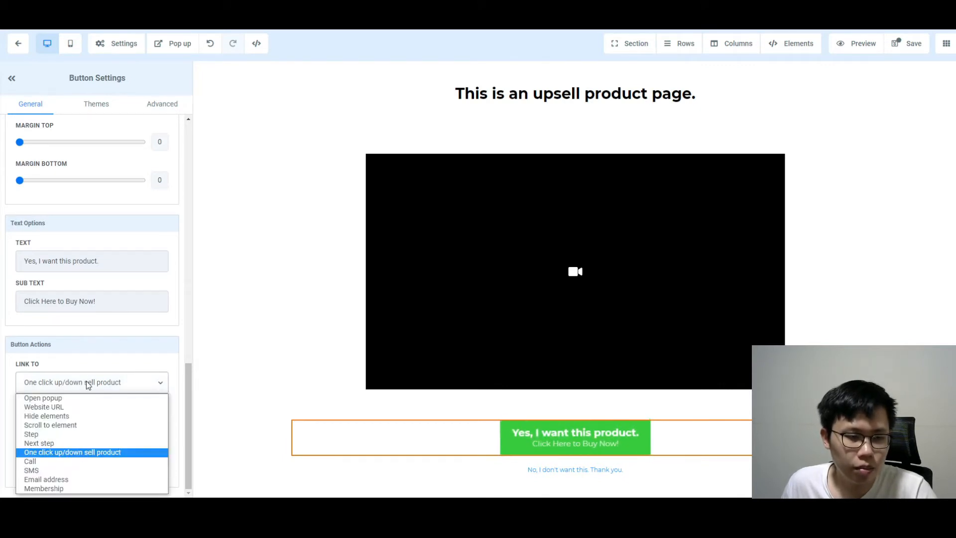
click(58, 452)
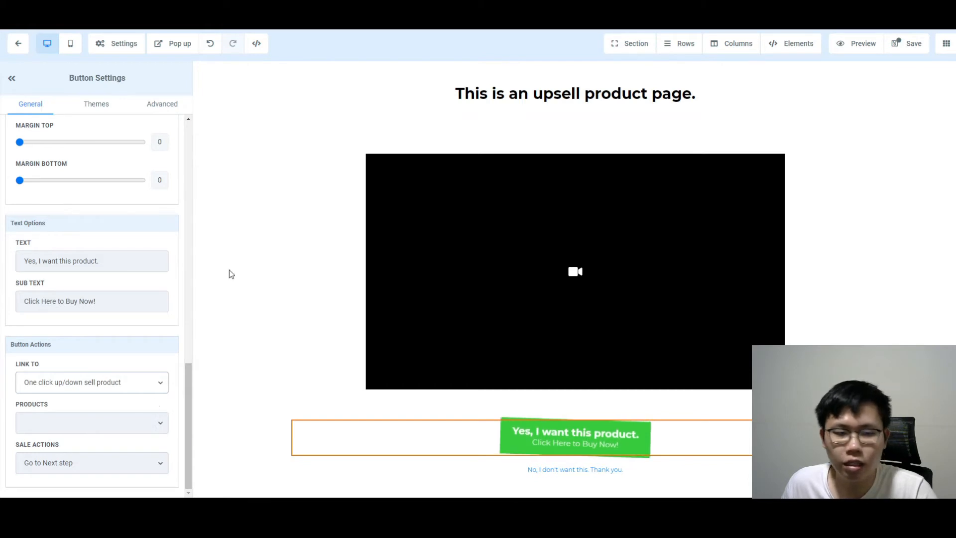
click(908, 48)
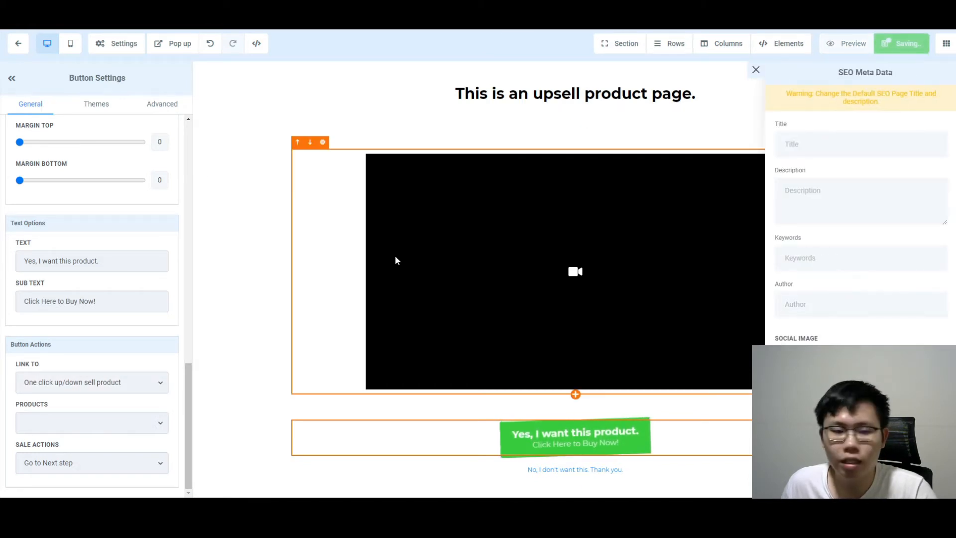
Close the SEO Meta Data panel and return to the DigitalProductFunnel with Upsell steps
click(756, 70)
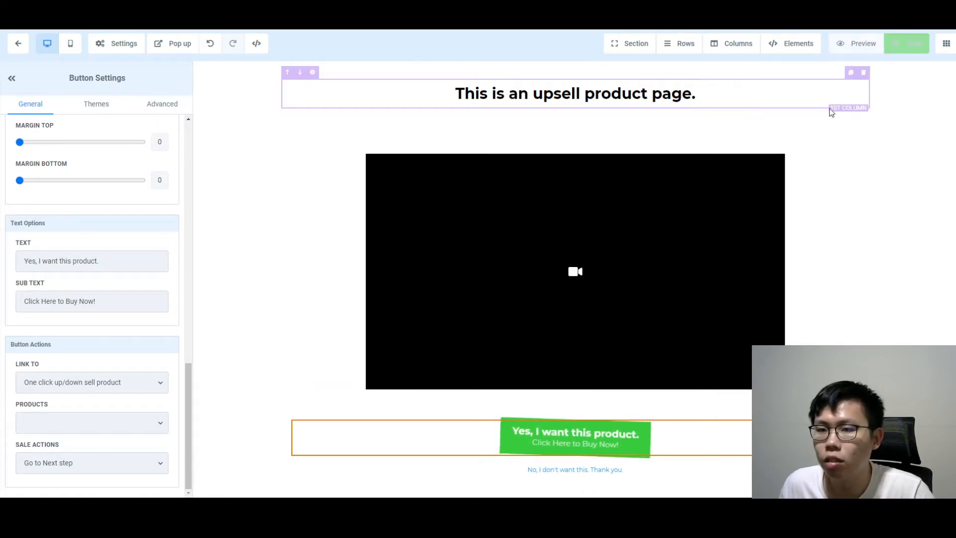
click(19, 43)
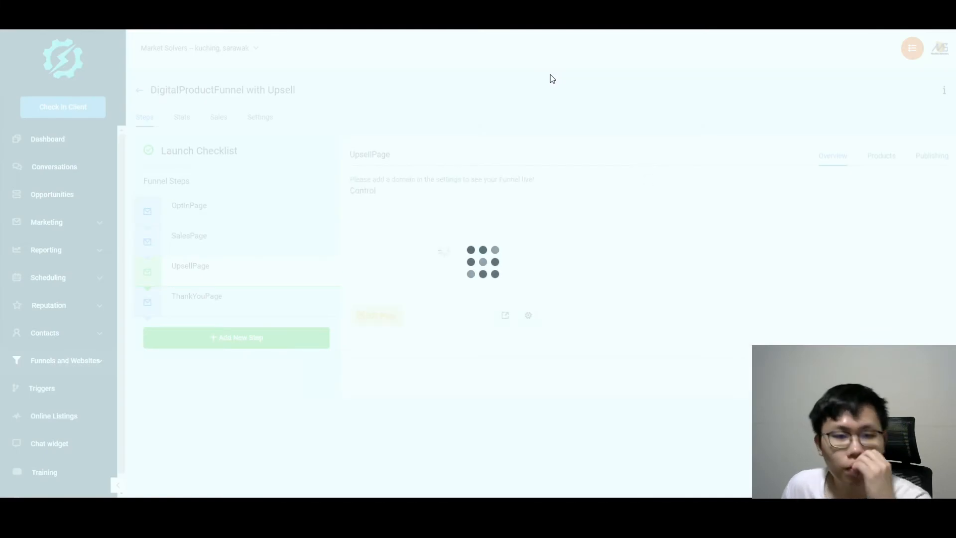
Rename the SalesPage product to First Digital Product, keeping it One-Time at 25
click(218, 246)
click(870, 158)
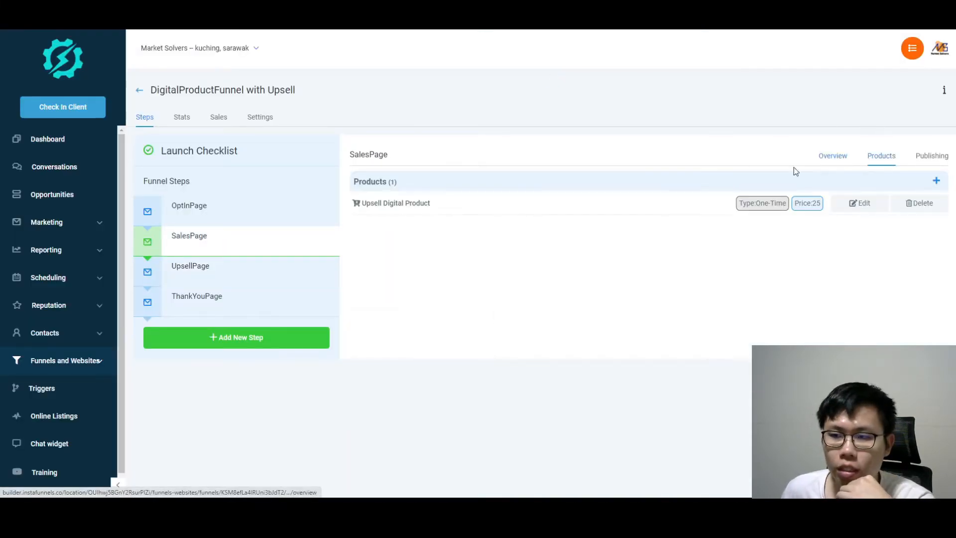
click(852, 206)
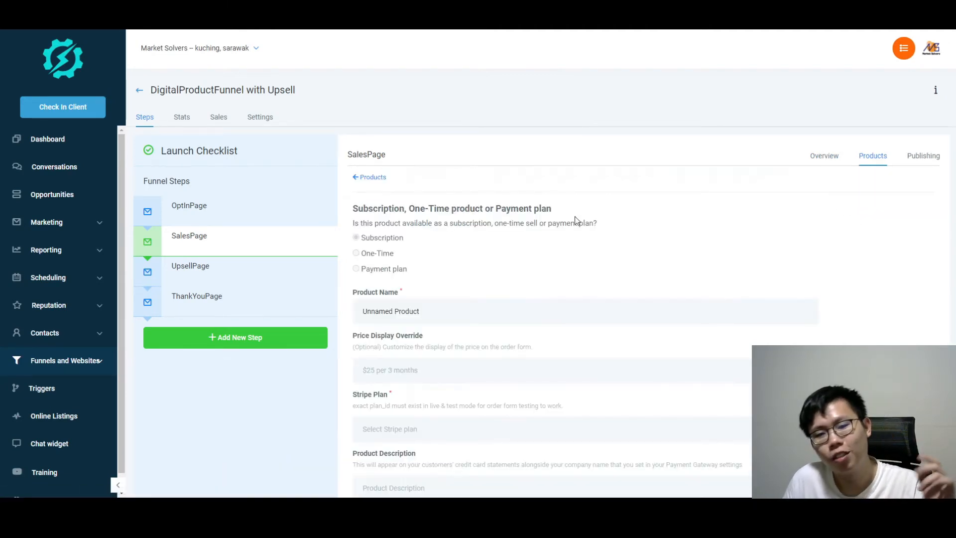
scroll(574, 216, down, 1)
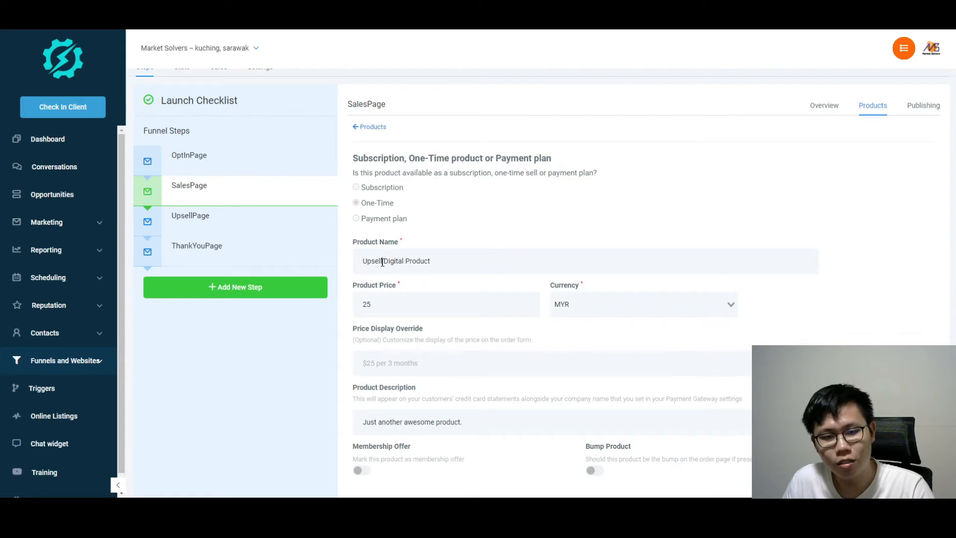
drag(382, 262, 336, 262)
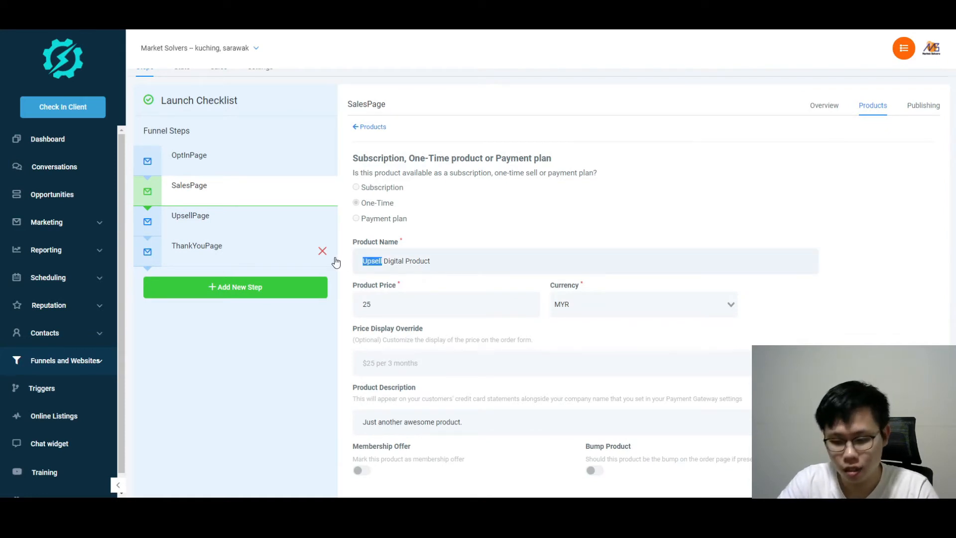
text(First)
scroll(646, 300, down, 1)
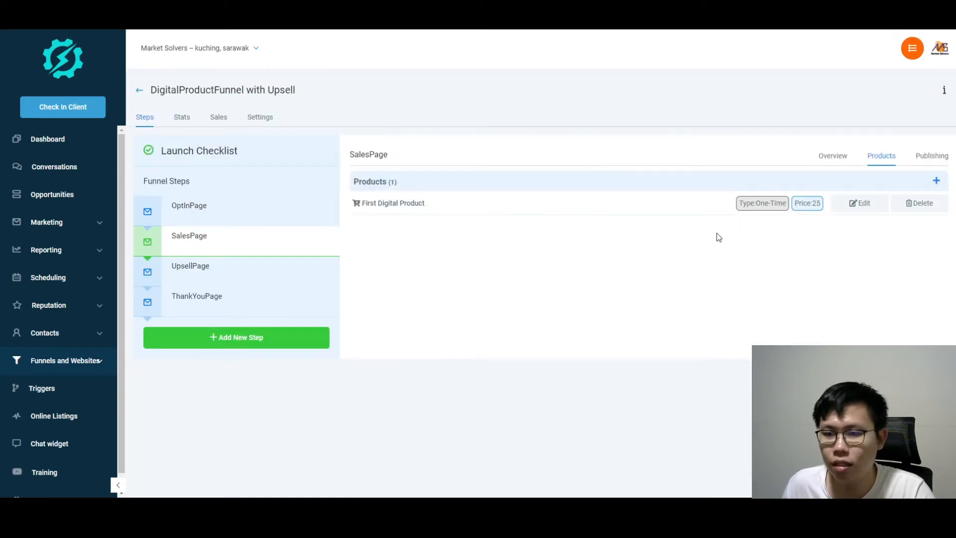
Add a new product named Upsell Digital Product to the UpsellPage step
click(182, 271)
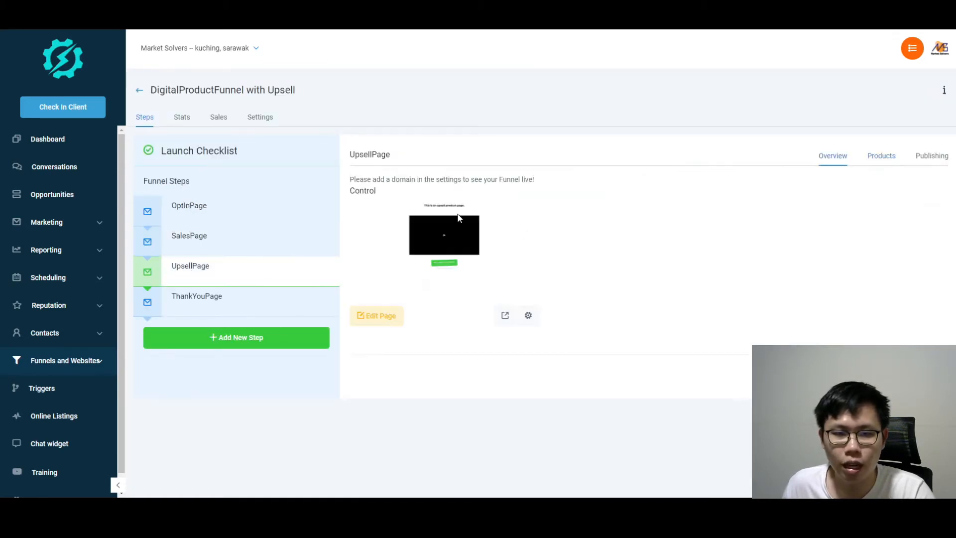
click(881, 158)
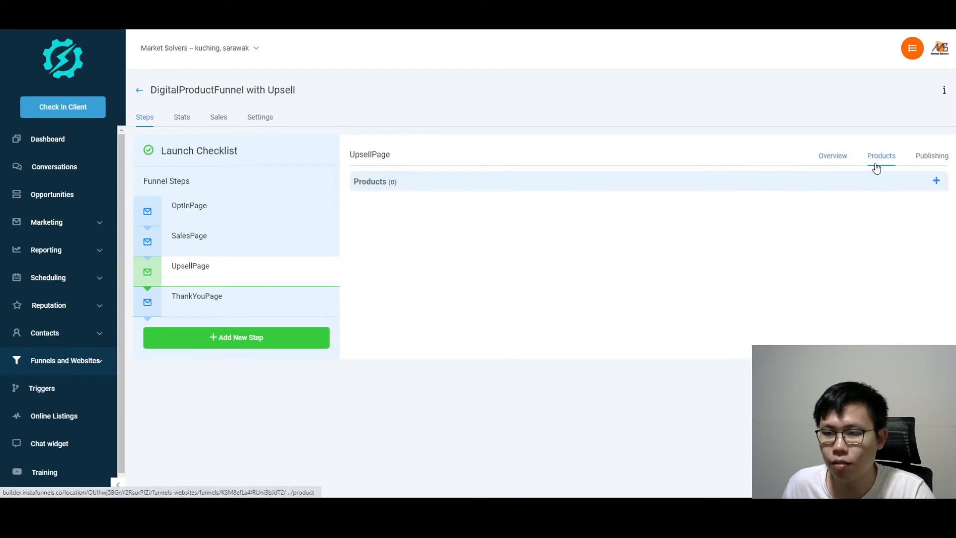
click(936, 181)
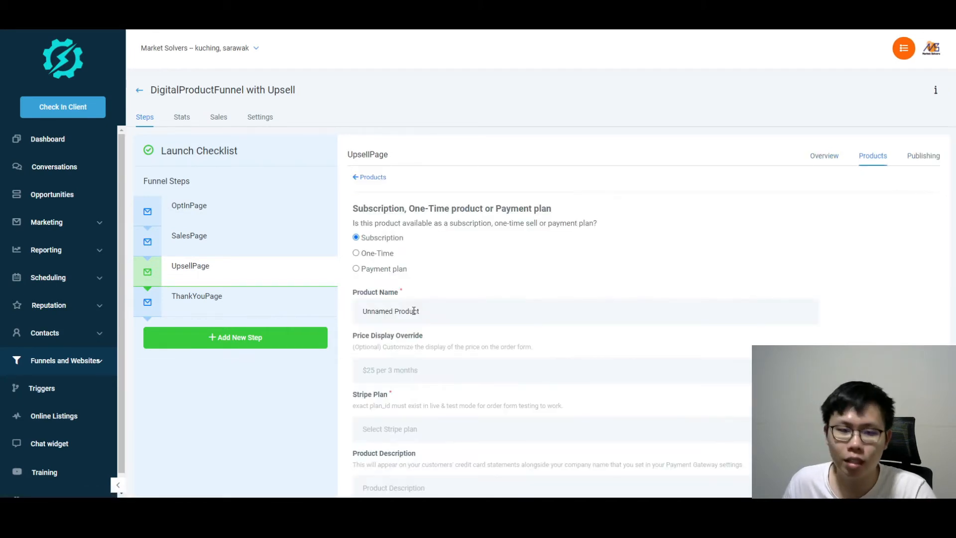
scroll(398, 259, down, 2)
double_click(391, 211)
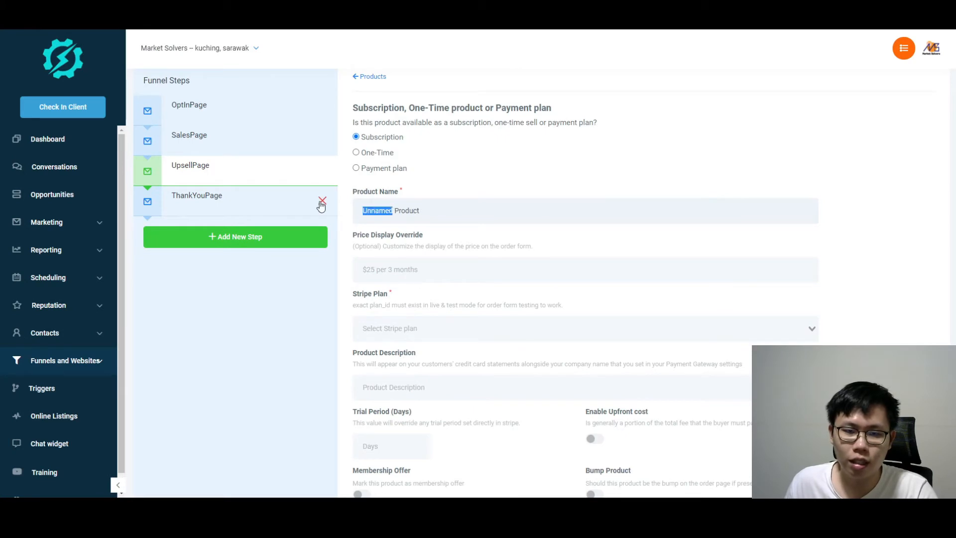
text(Upsell Digital)
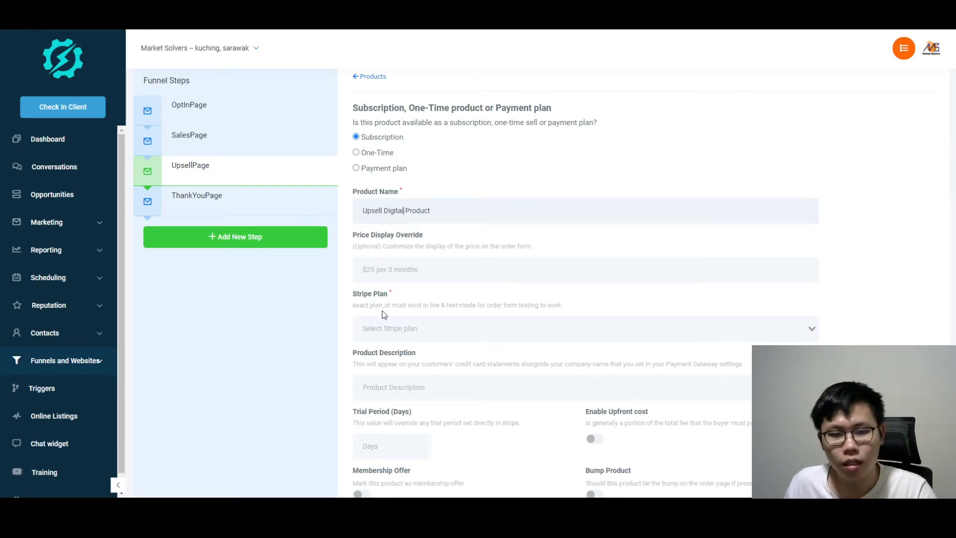
Make Upsell Digital Product One-Time at 50 MYR, add a description, and save it
click(382, 329)
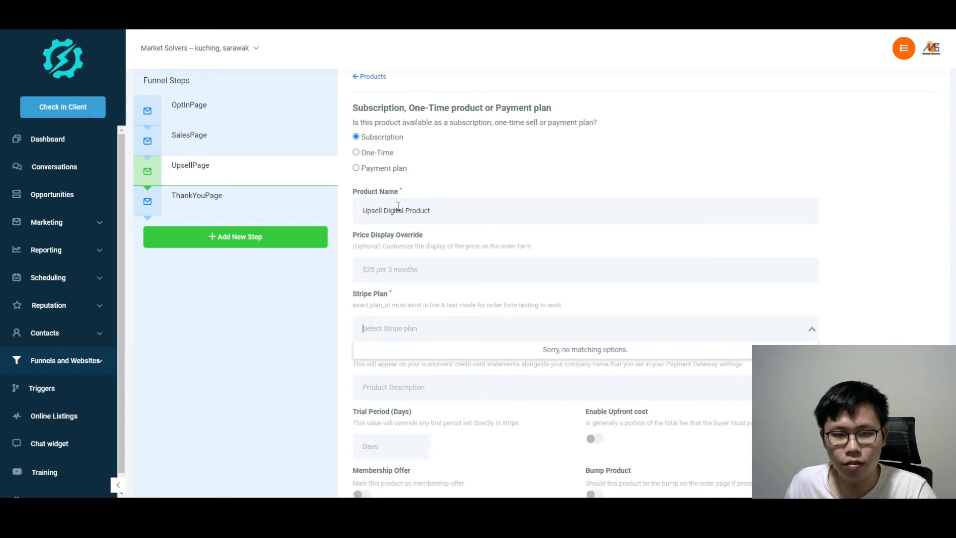
click(356, 152)
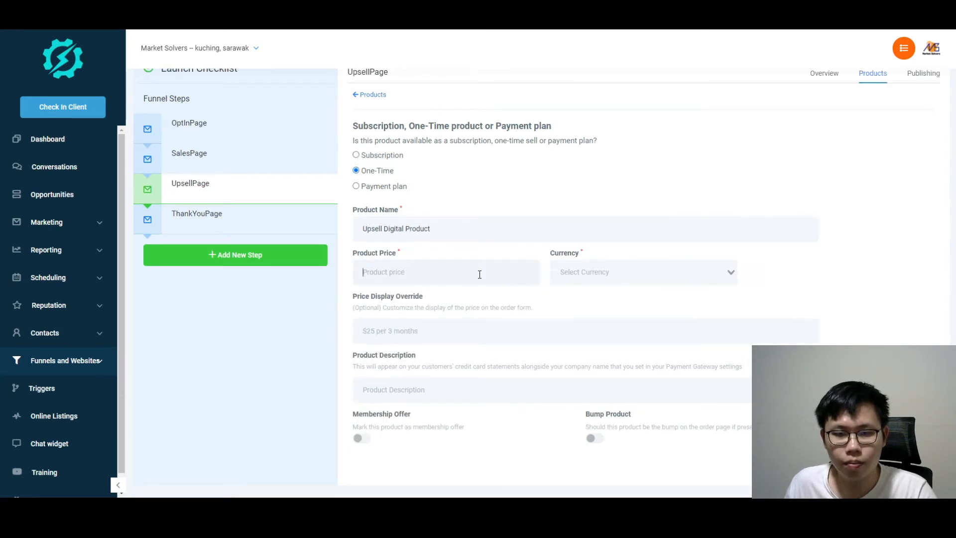
text(50)
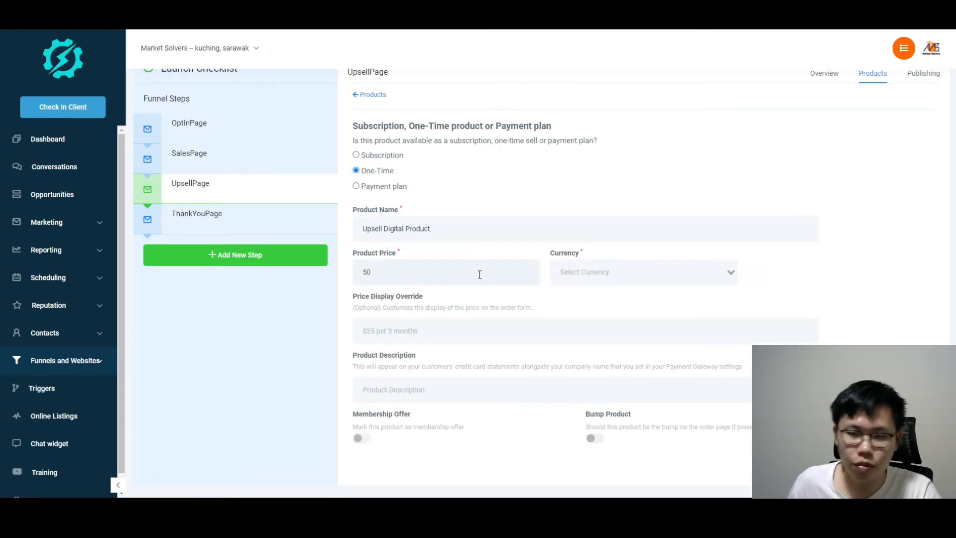
click(601, 279)
text(MYR)
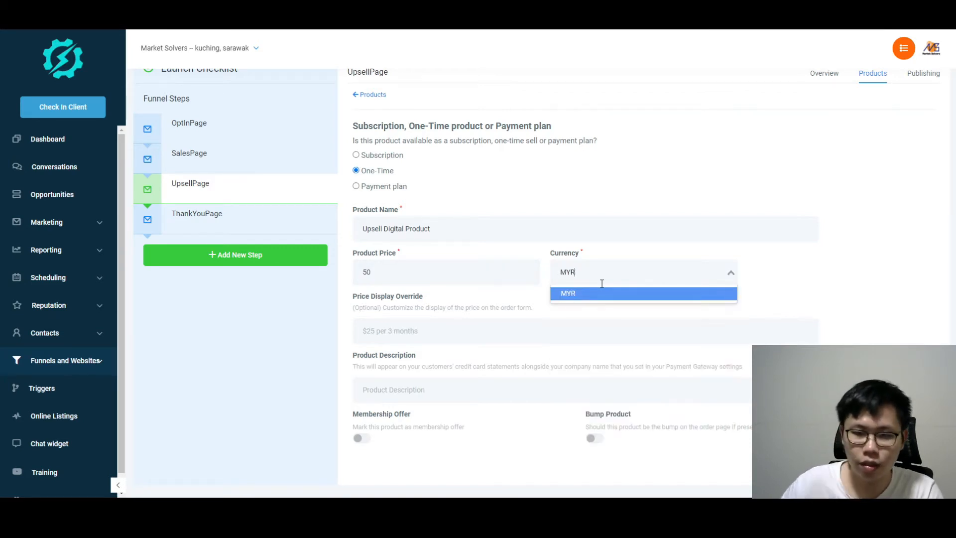
click(582, 294)
click(381, 389)
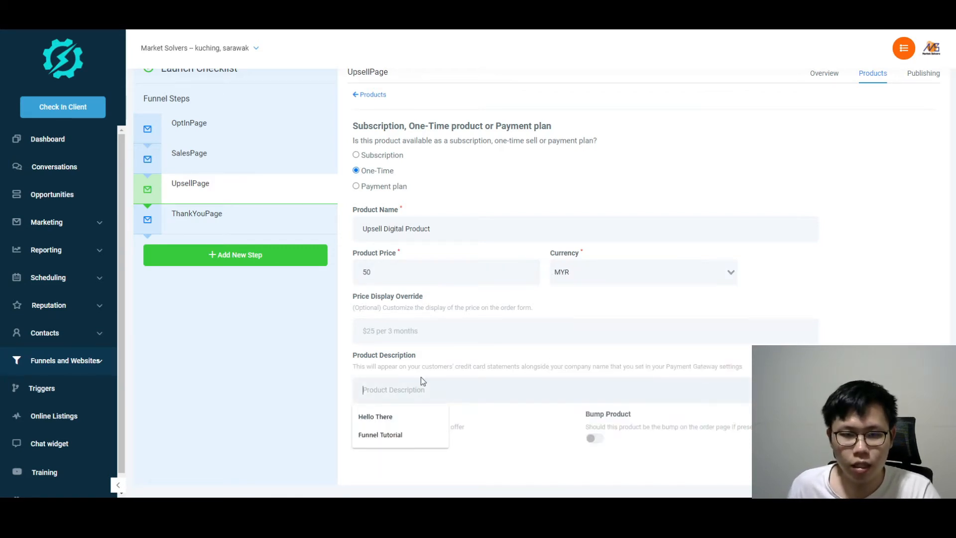
text(This is th)
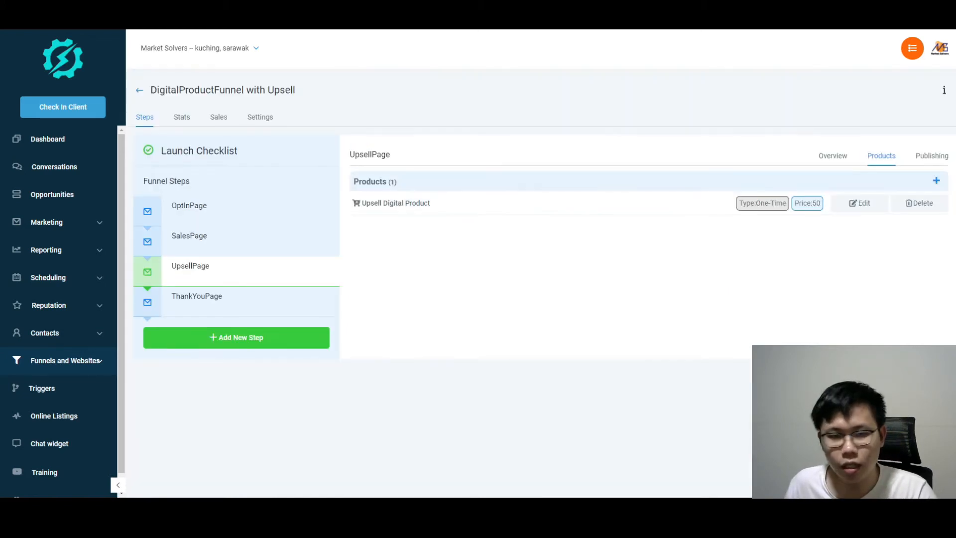
click(189, 238)
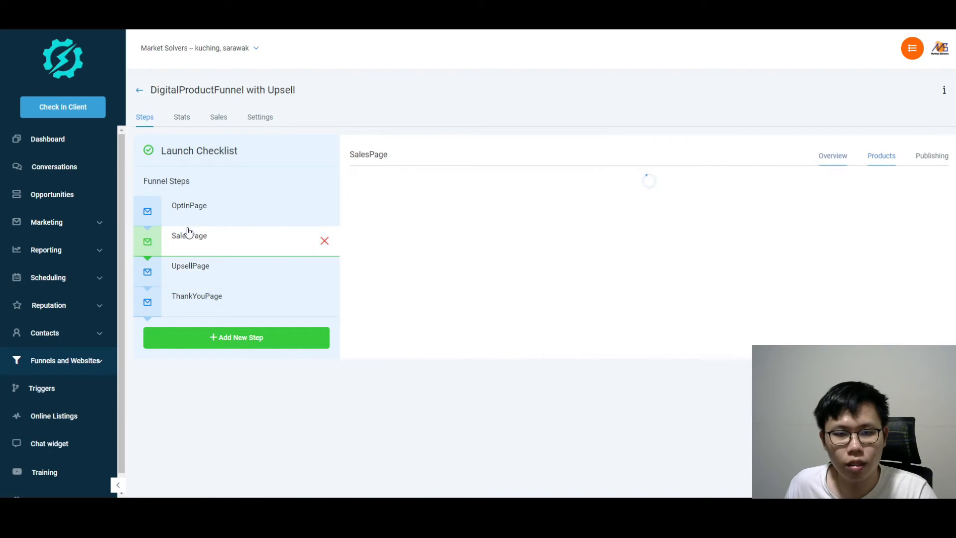
Review First Digital Product on SalesPage, then open UpsellPage in the page editor
click(891, 158)
click(859, 203)
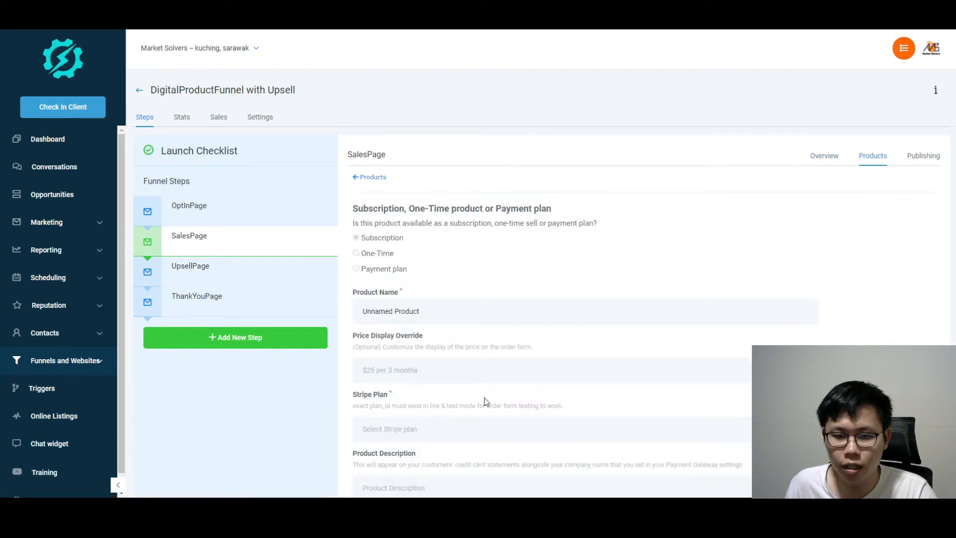
scroll(486, 402, down, 4)
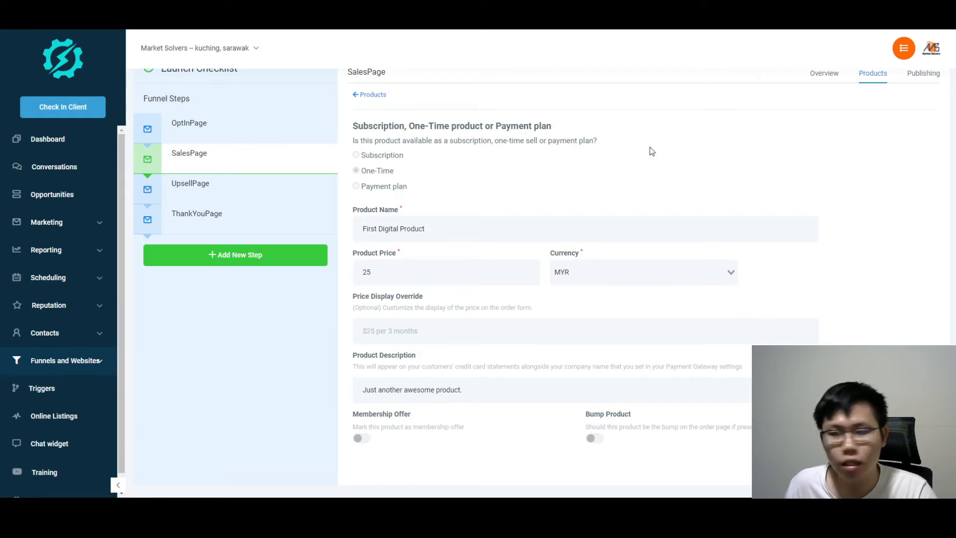
click(190, 184)
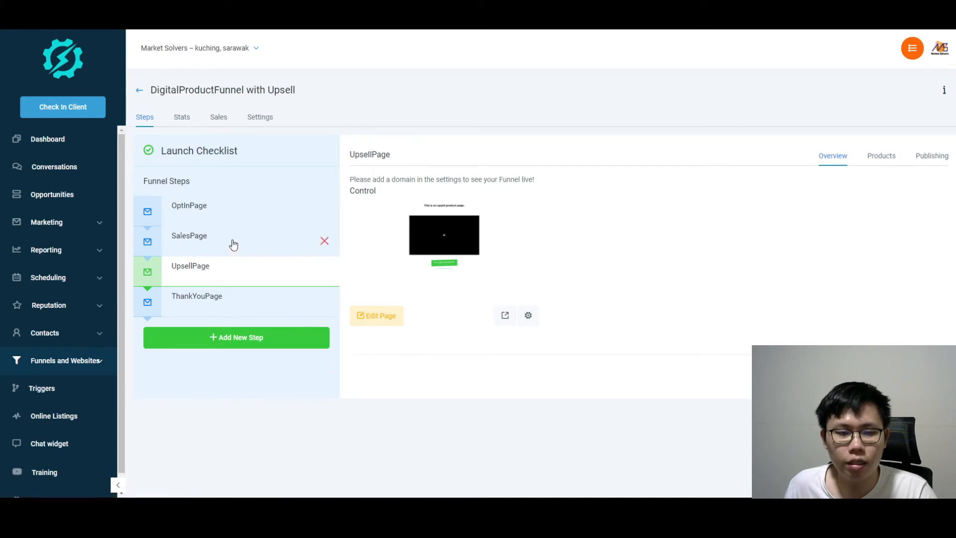
click(374, 317)
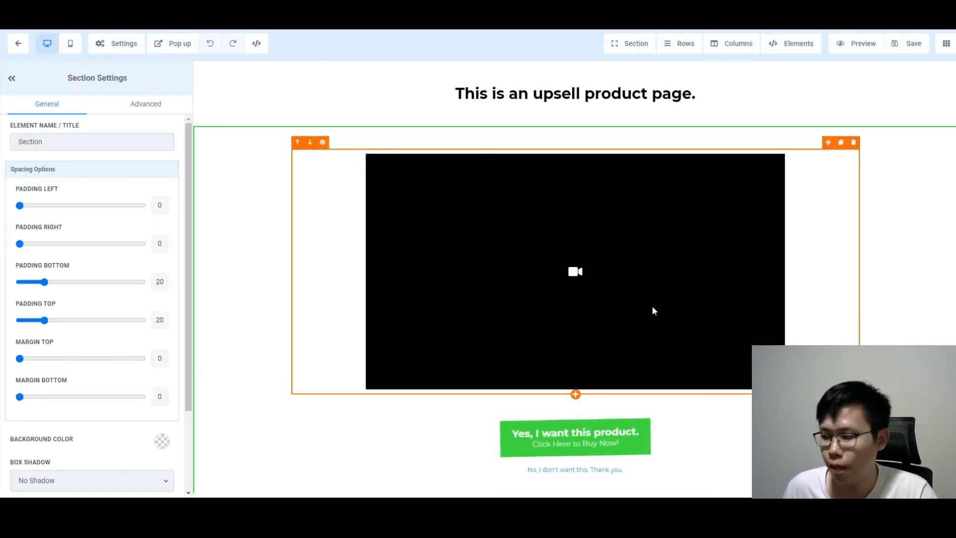
Set the green buy button to sell Upsell Digital Product with Go to Next step, and save
click(591, 427)
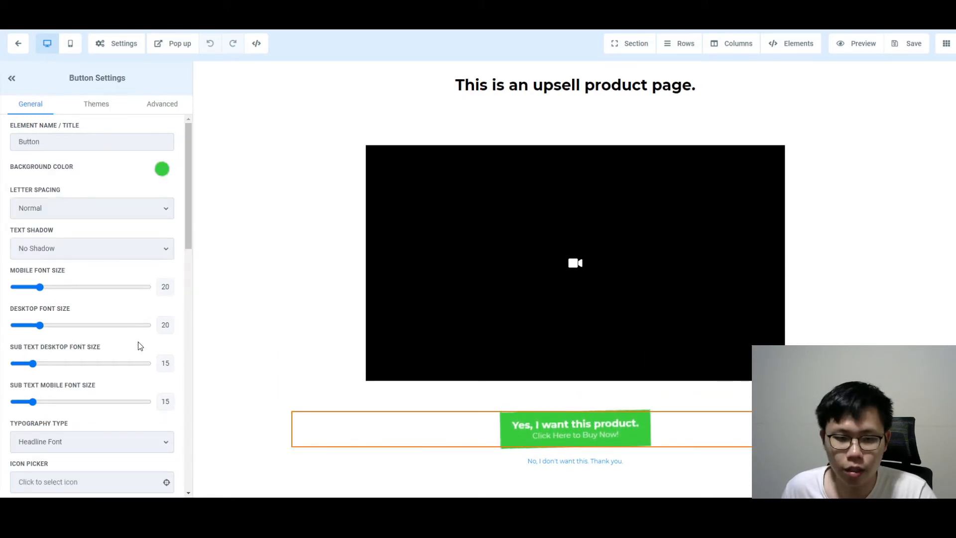
scroll(136, 342, down, 15)
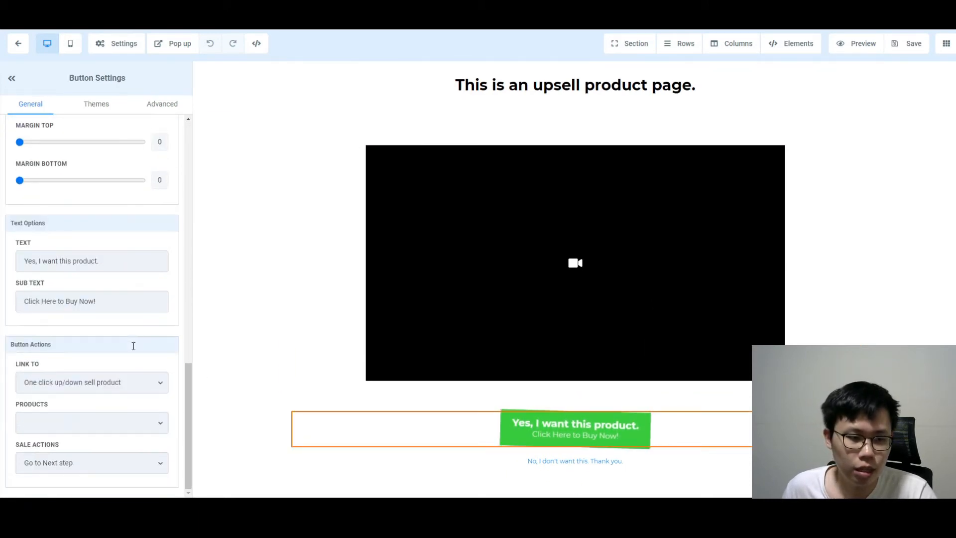
click(96, 427)
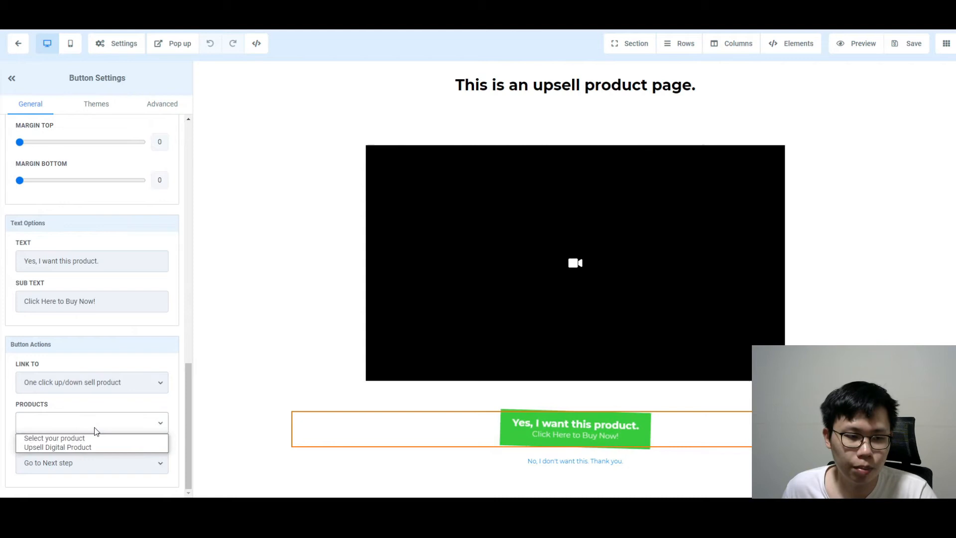
click(76, 447)
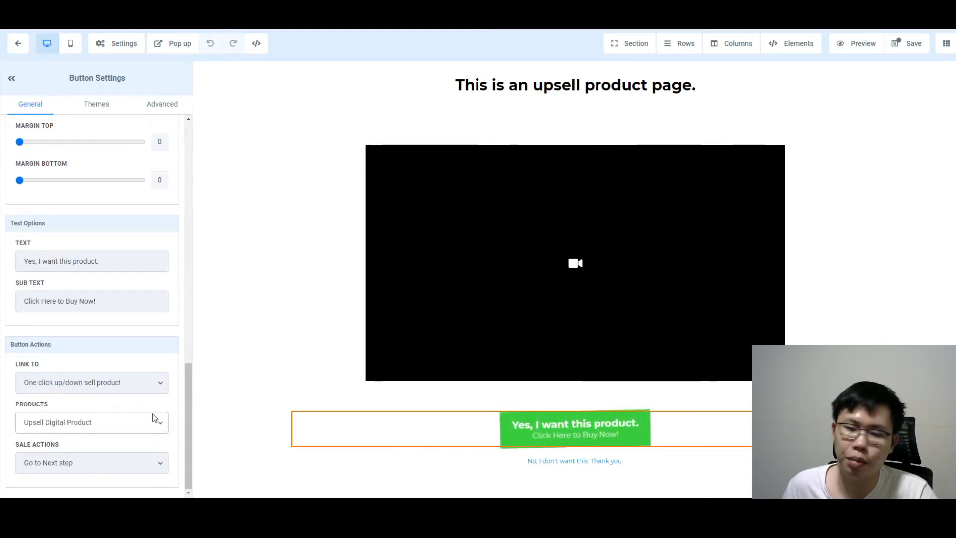
click(108, 471)
click(108, 471)
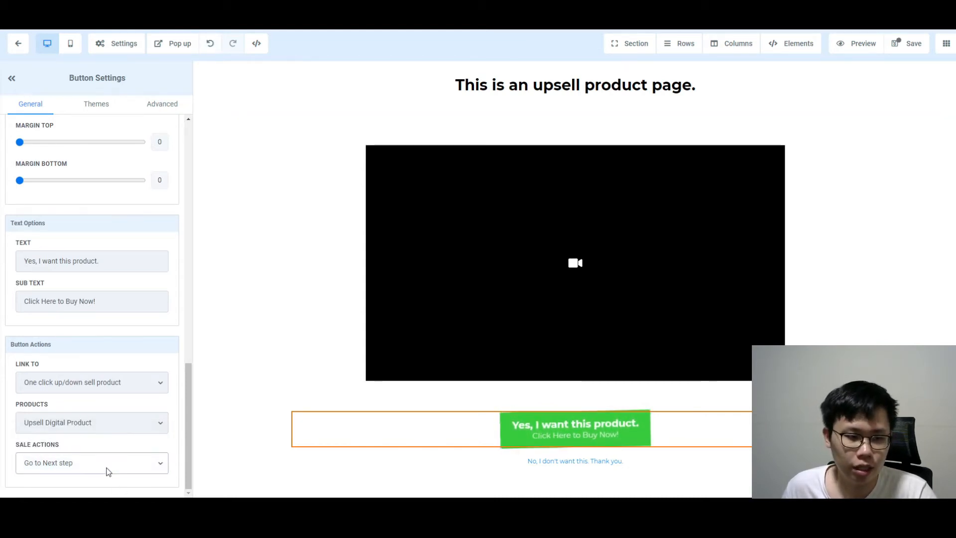
scroll(155, 392, up, 10)
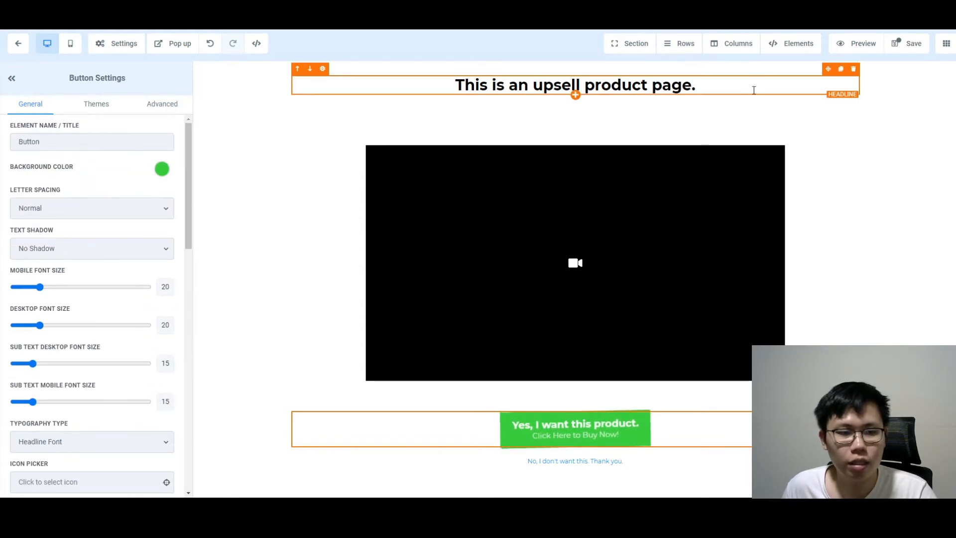
click(911, 46)
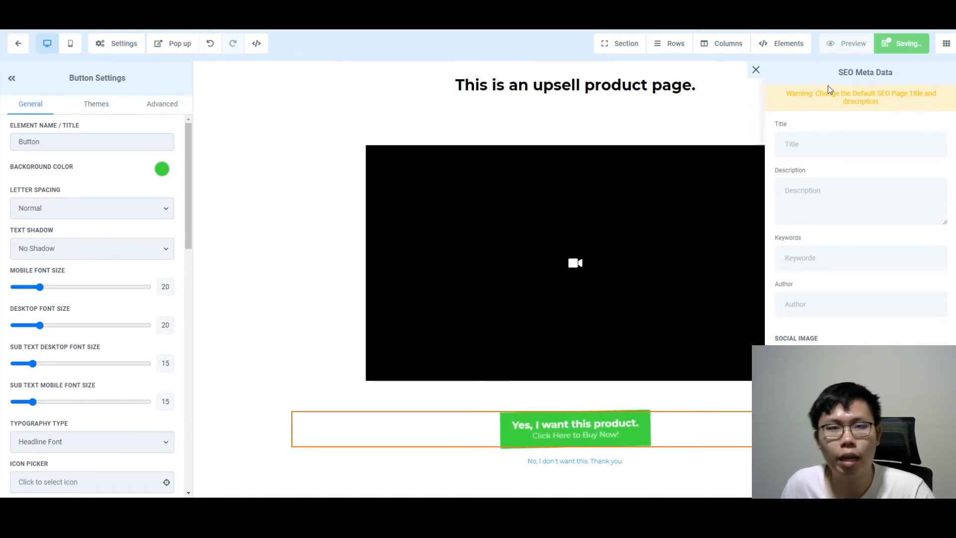
Close the SEO Meta Data panel and open the SalesPage in the page editor
click(756, 69)
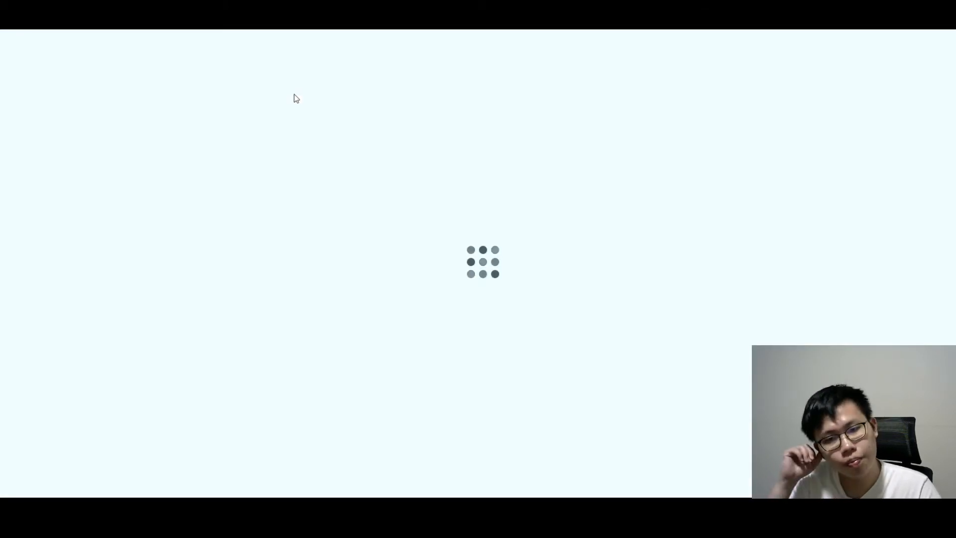
click(206, 245)
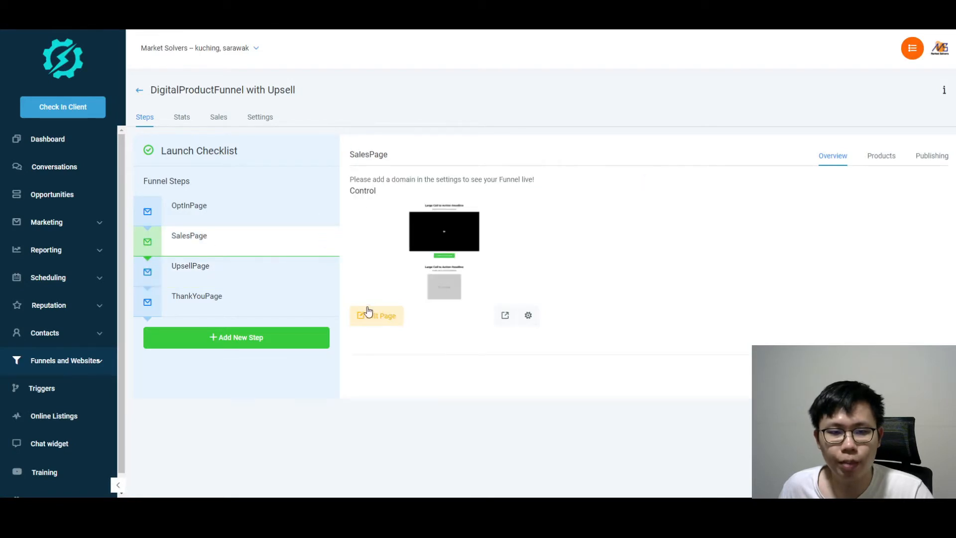
click(458, 214)
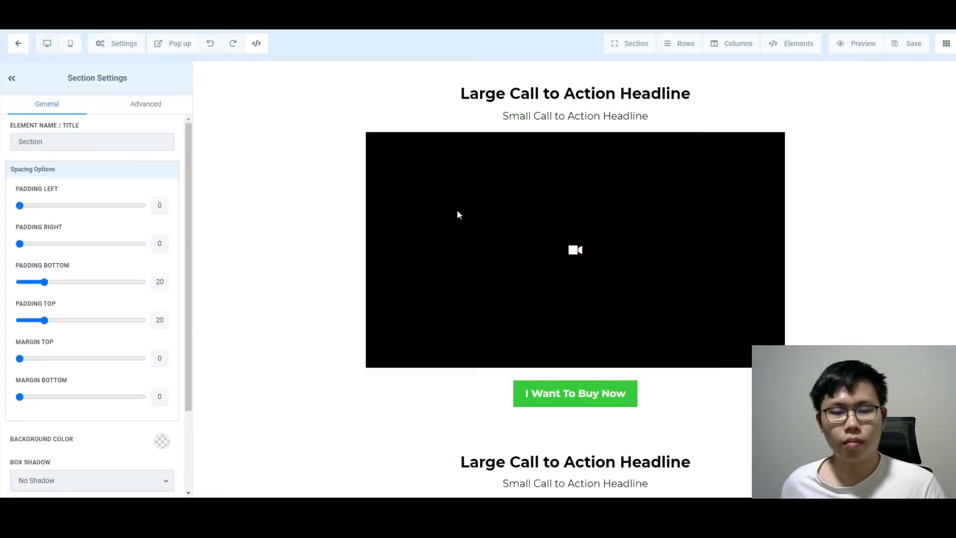
Delete the Custom HTML/Javascript element and list the elements for the emptied column
scroll(847, 229, down, 15)
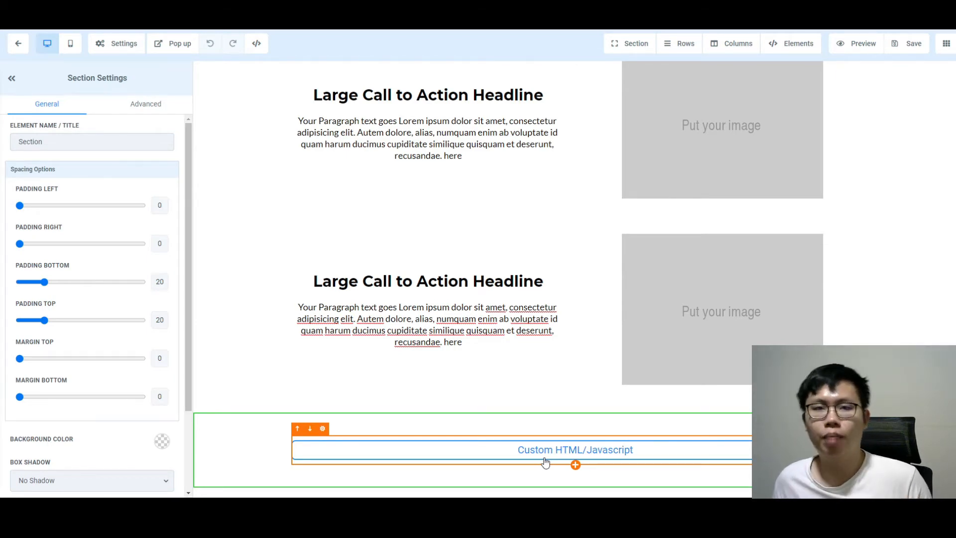
click(542, 453)
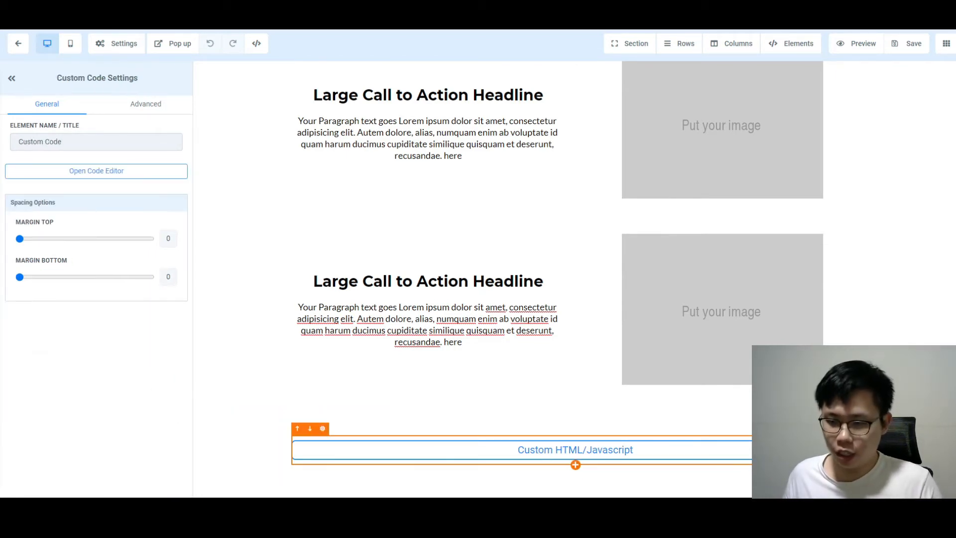
key(Delete)
click(575, 458)
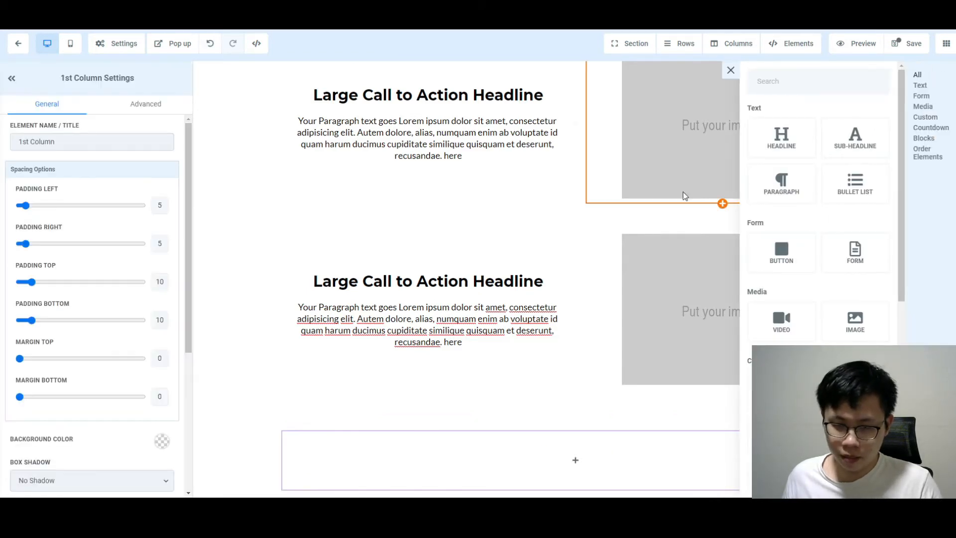
scroll(819, 177, down, 8)
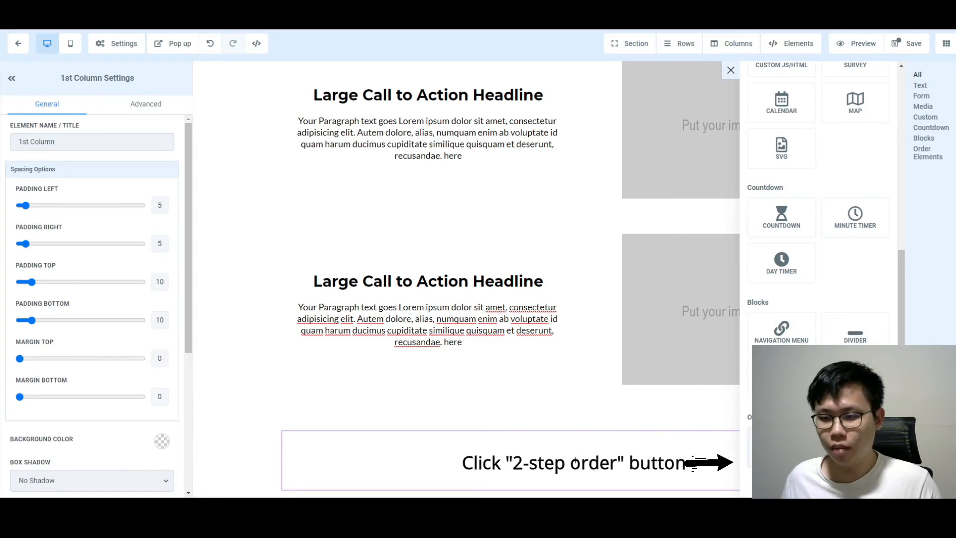
Add a 2-Step Order form to the empty column and show its Advanced settings
click(781, 447)
scroll(600, 289, down, 6)
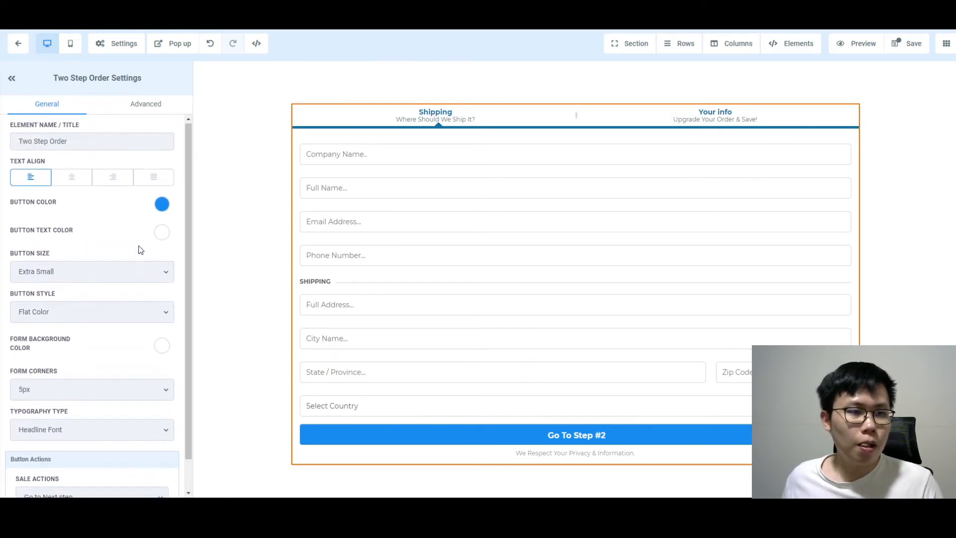
scroll(165, 269, down, 1)
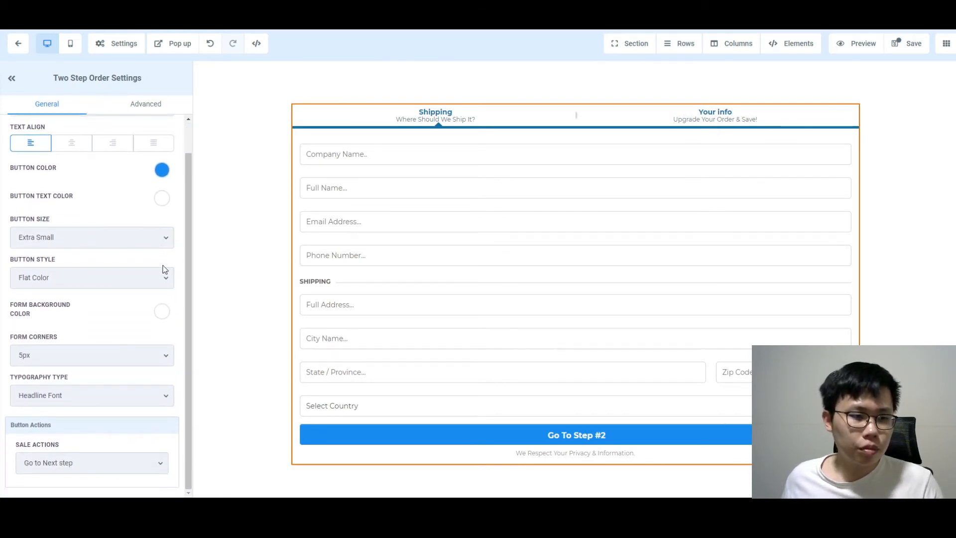
click(145, 103)
Hide the company name, phone number and shipping fields on the order form
scroll(79, 189, up, 1)
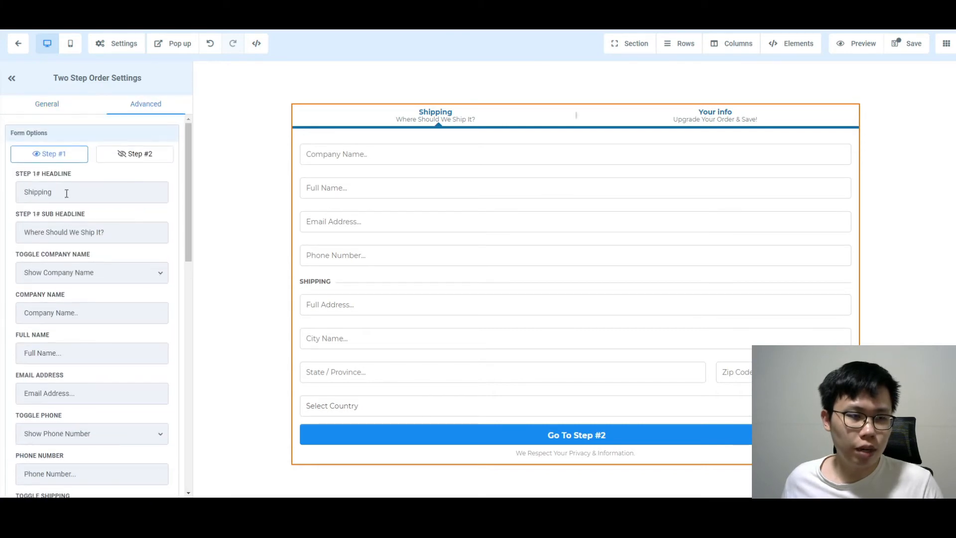
click(103, 275)
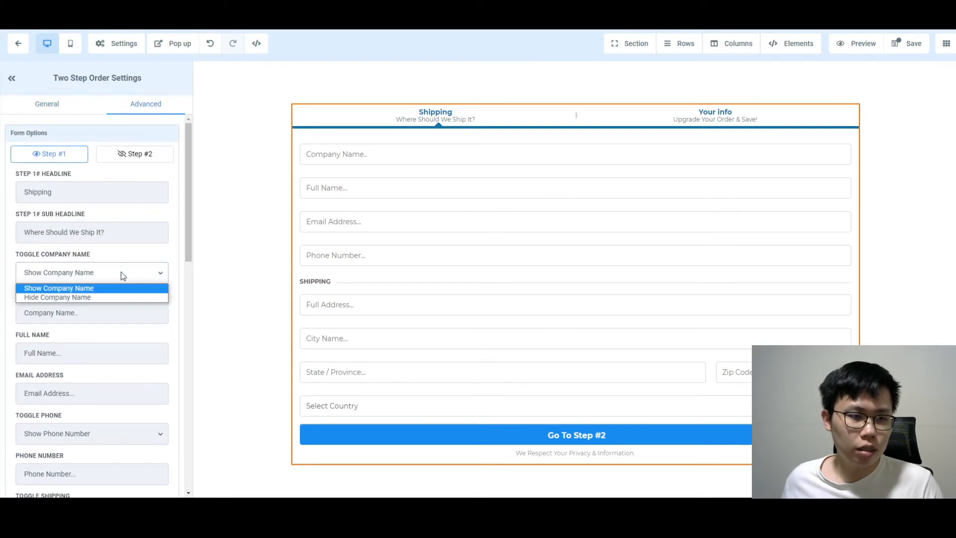
click(90, 297)
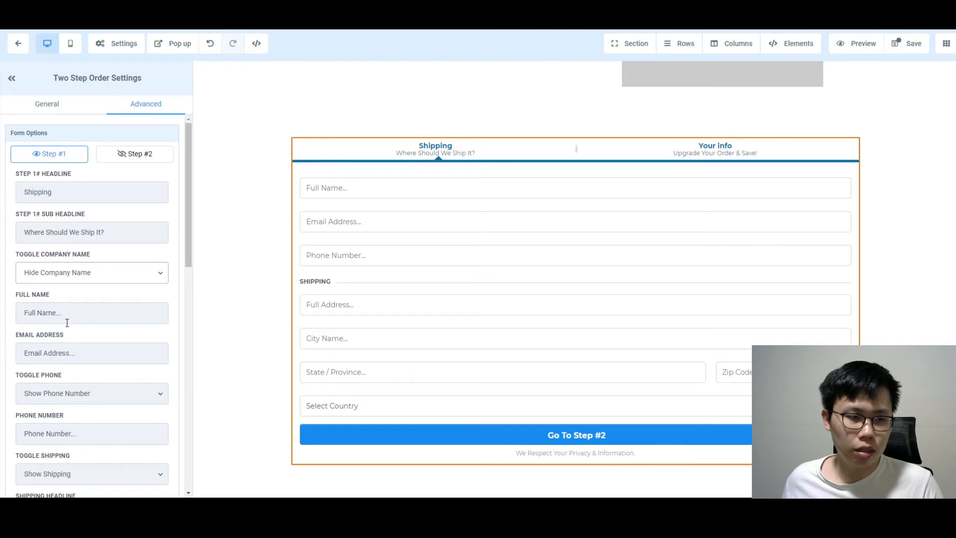
scroll(69, 353, down, 1)
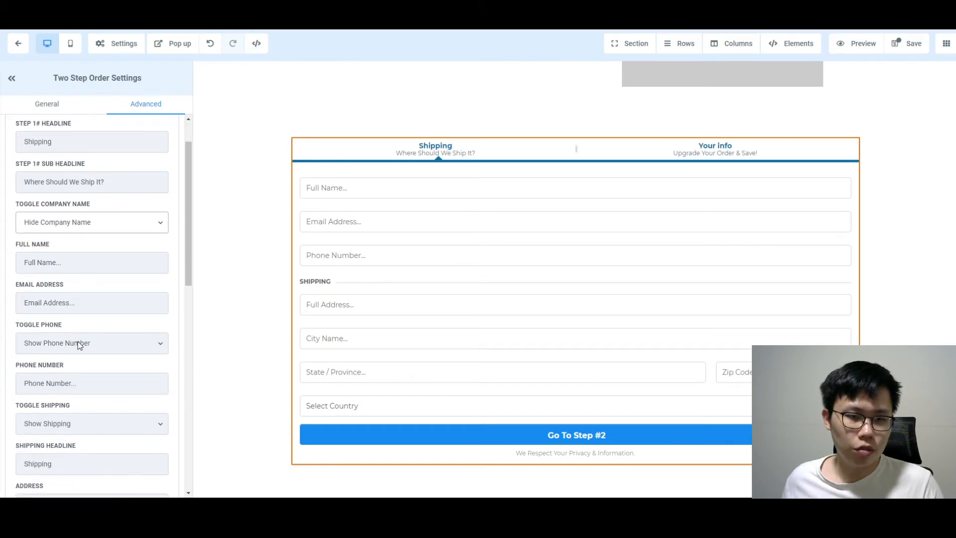
click(78, 342)
click(79, 366)
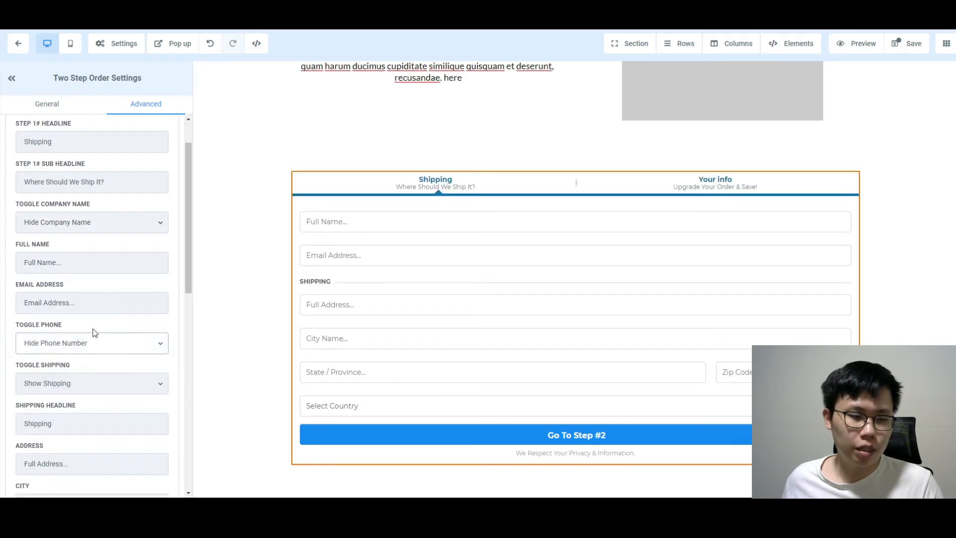
scroll(30, 339, down, 4)
click(109, 181)
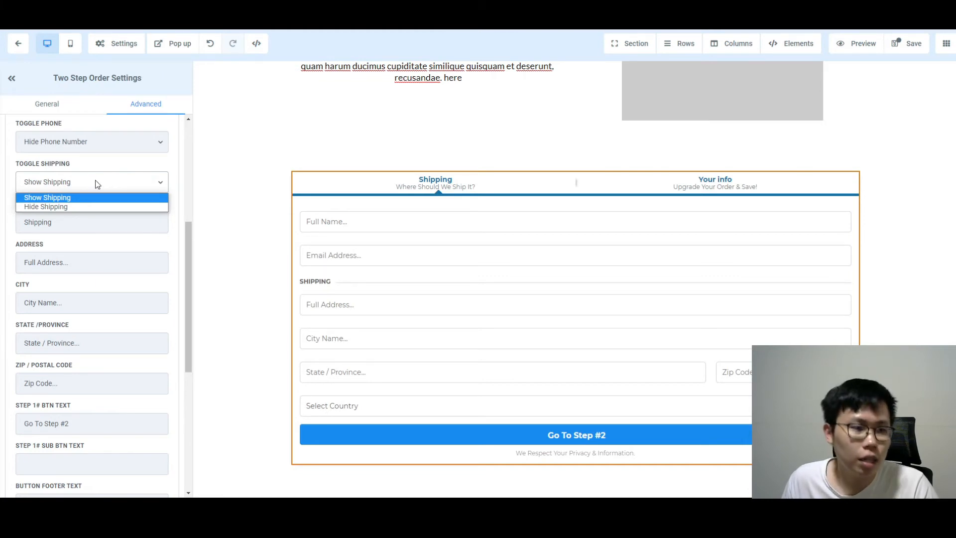
click(86, 206)
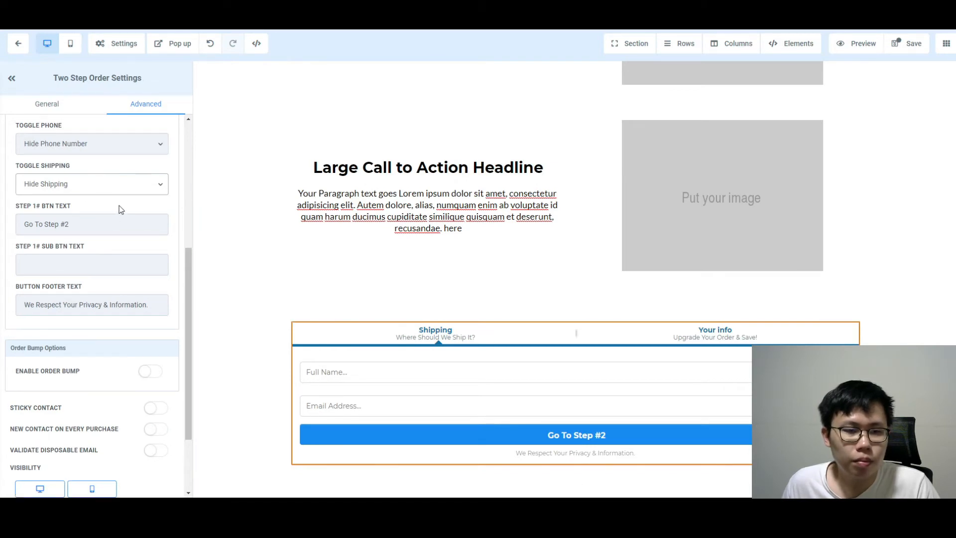
scroll(120, 209, up, 5)
scroll(119, 210, up, 1)
Set step one to 'Step 1: Fill in Your Details Here', 'We need this so we can send you the stuff.', placeholder 'Your Best Name...'
click(64, 192)
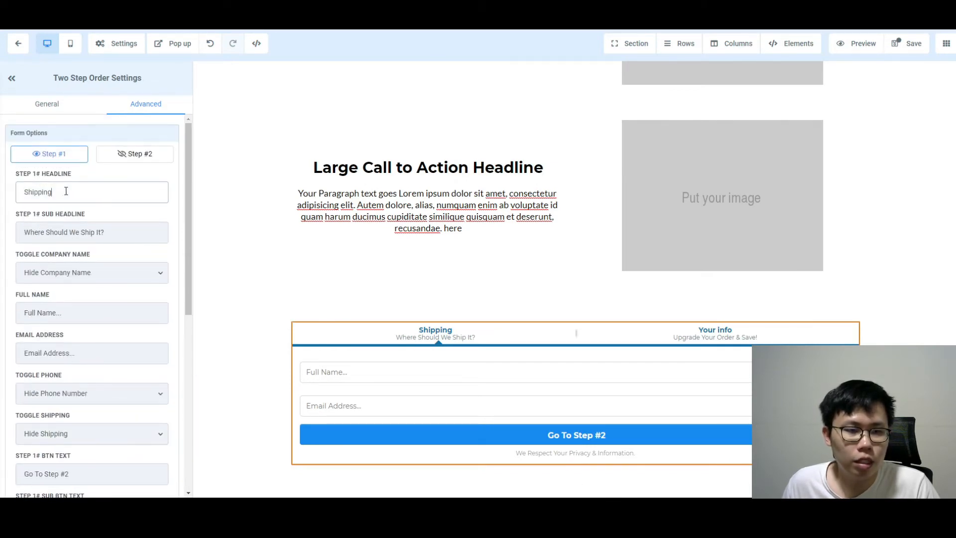
double_click(76, 192)
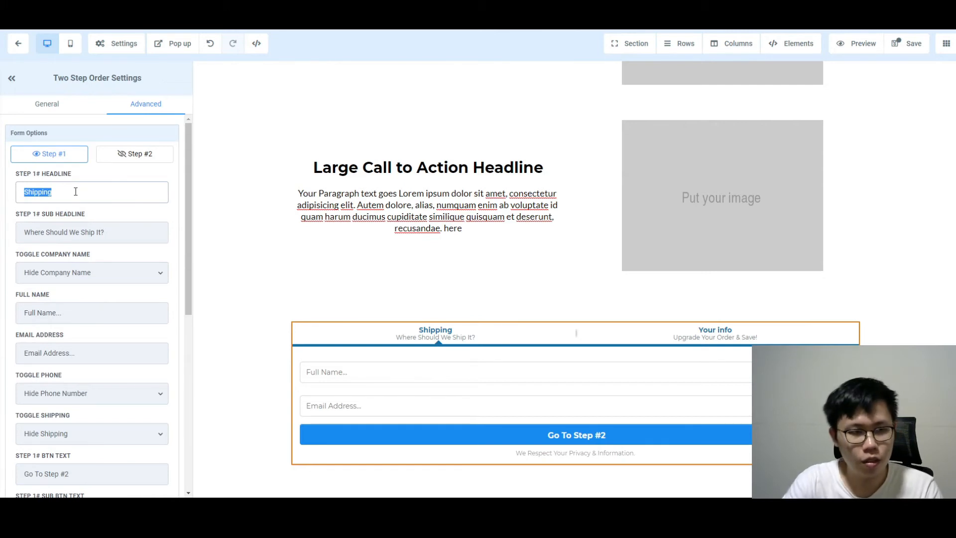
text(Fill in Y)
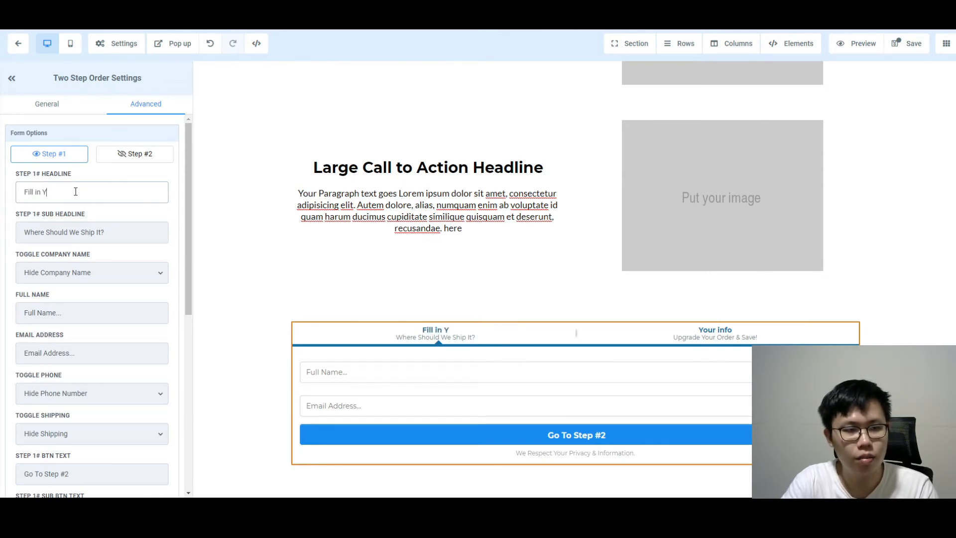
text(our Details Here)
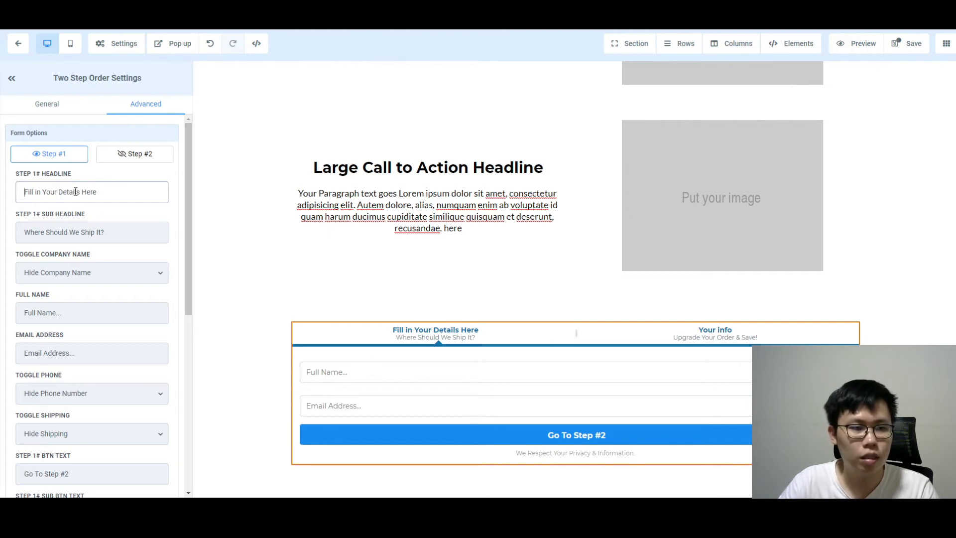
text(Step 1:)
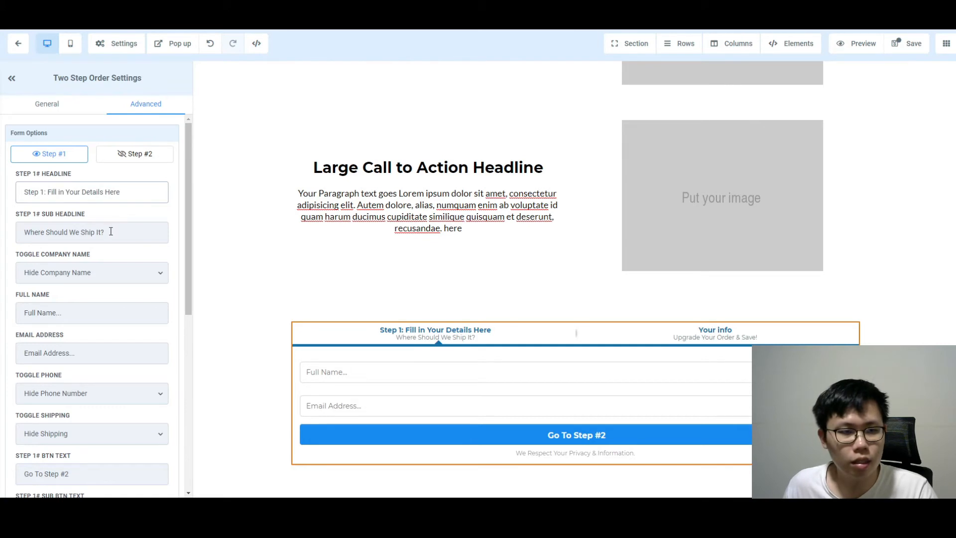
drag(111, 231, 3, 241)
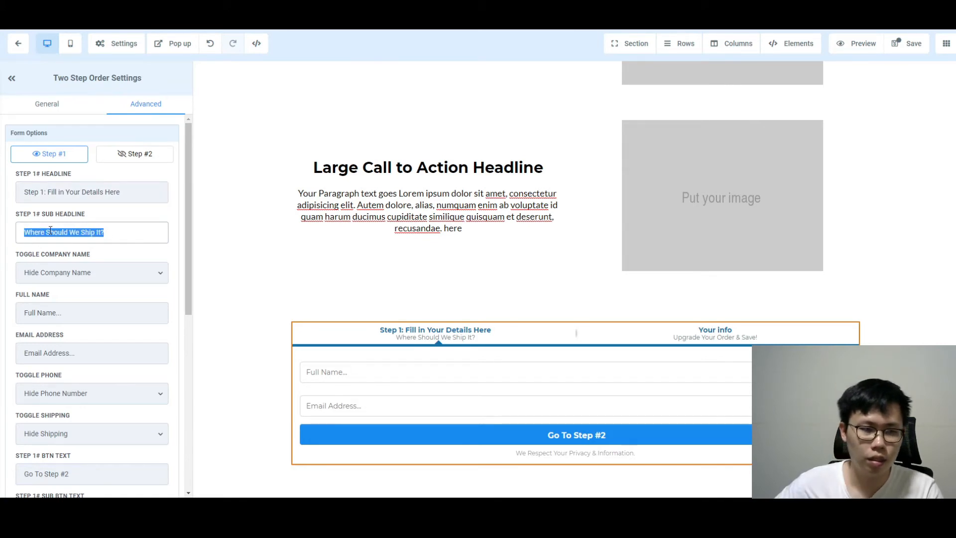
text(We )
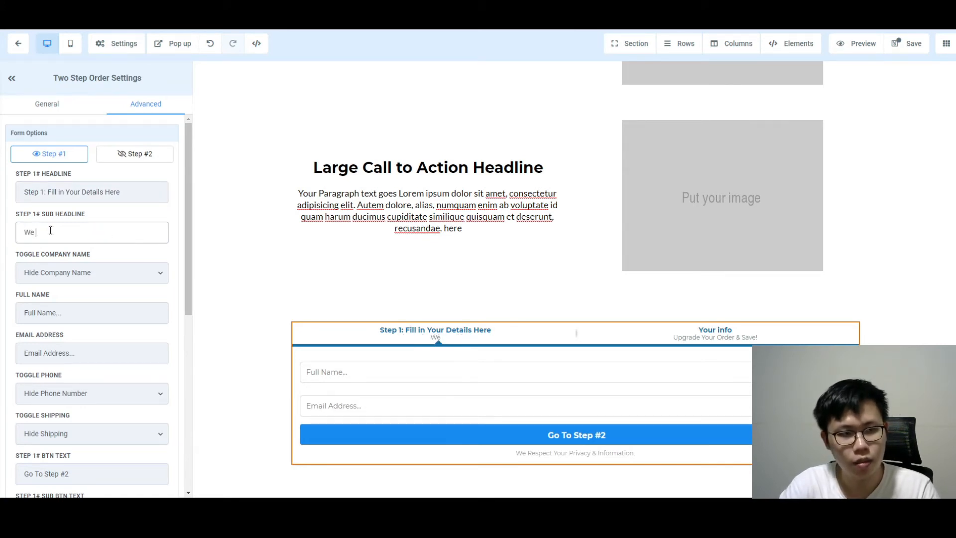
text(need this so we)
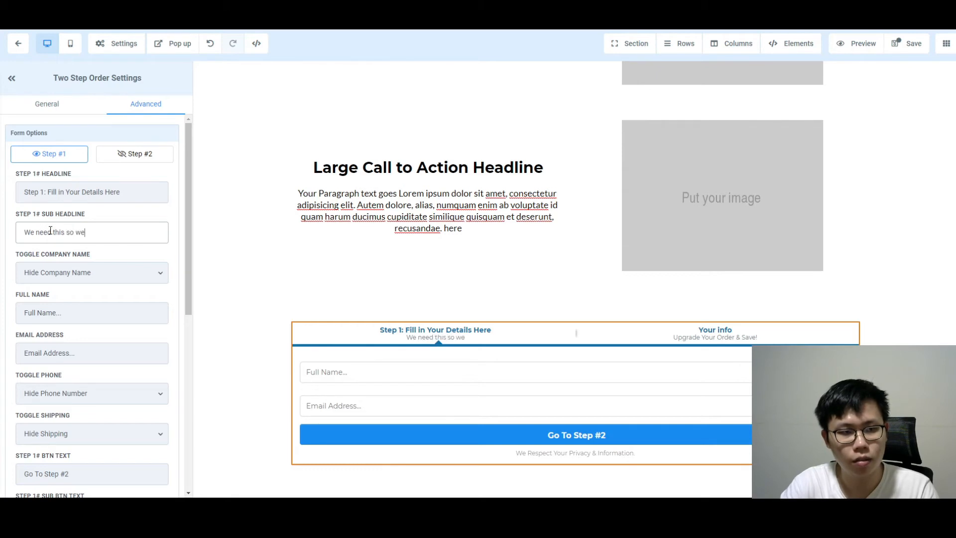
text( can send you the stuff.)
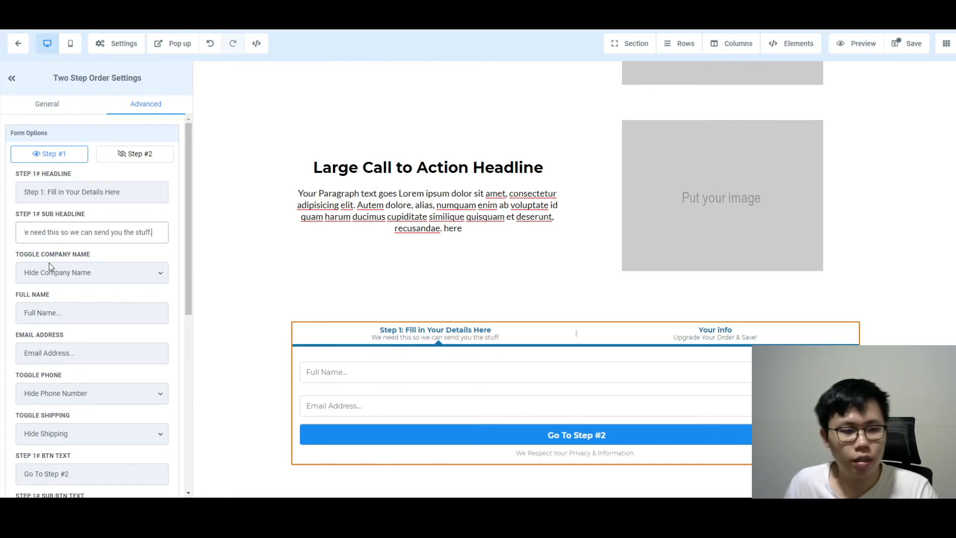
scroll(65, 301, down, 2)
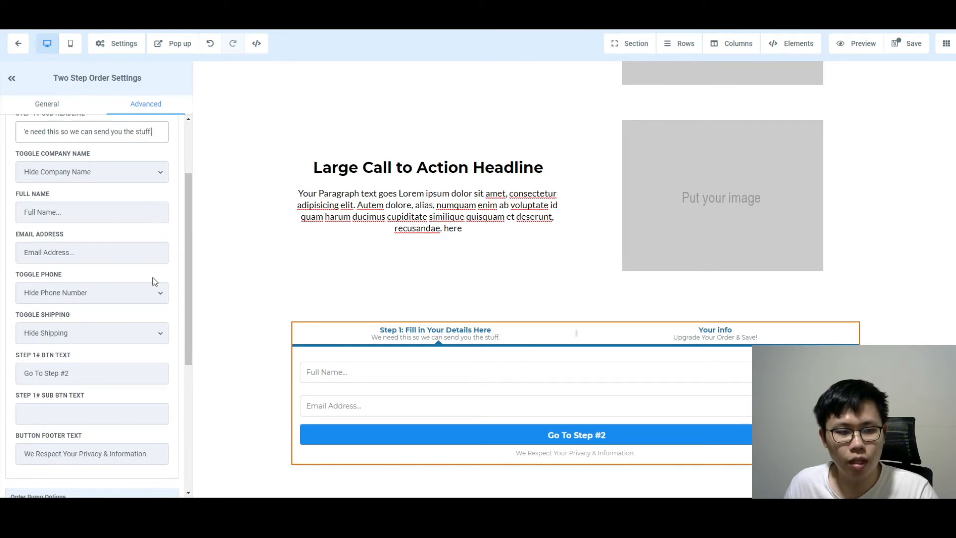
triple_click(42, 209)
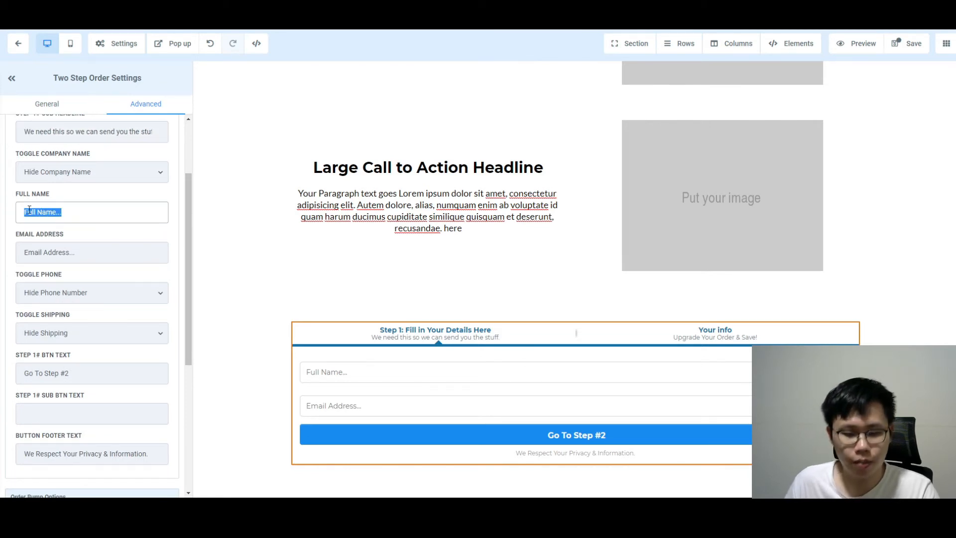
text(Your b)
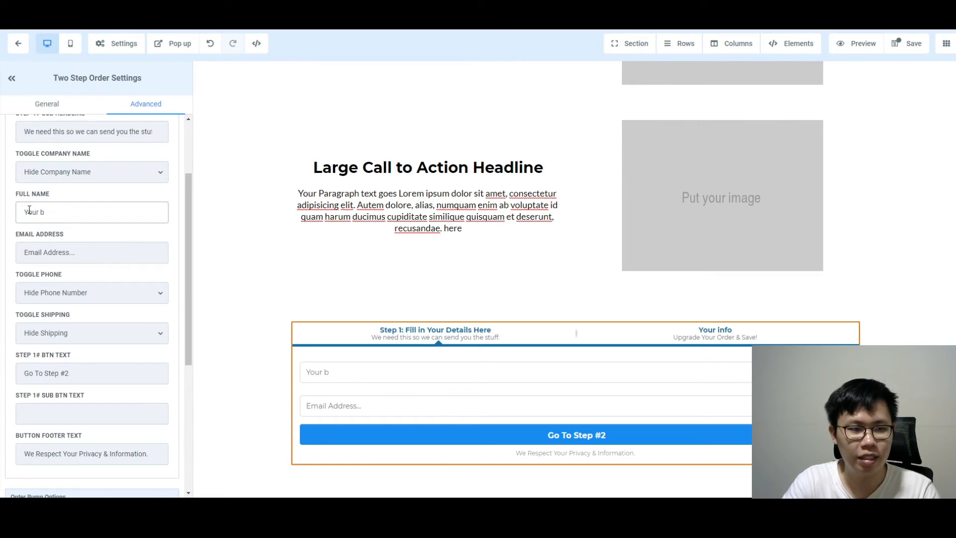
text(est Name...)
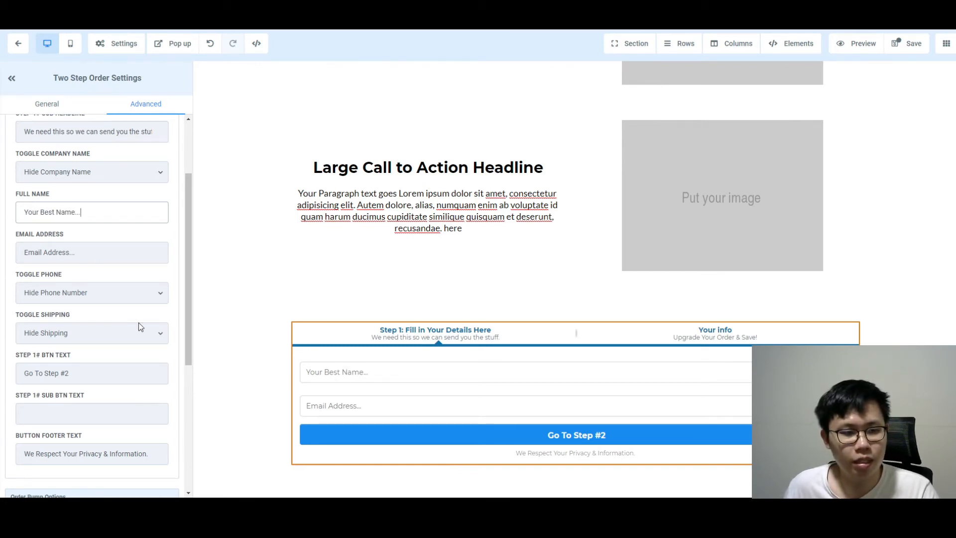
scroll(155, 344, down, 2)
scroll(155, 345, down, 2)
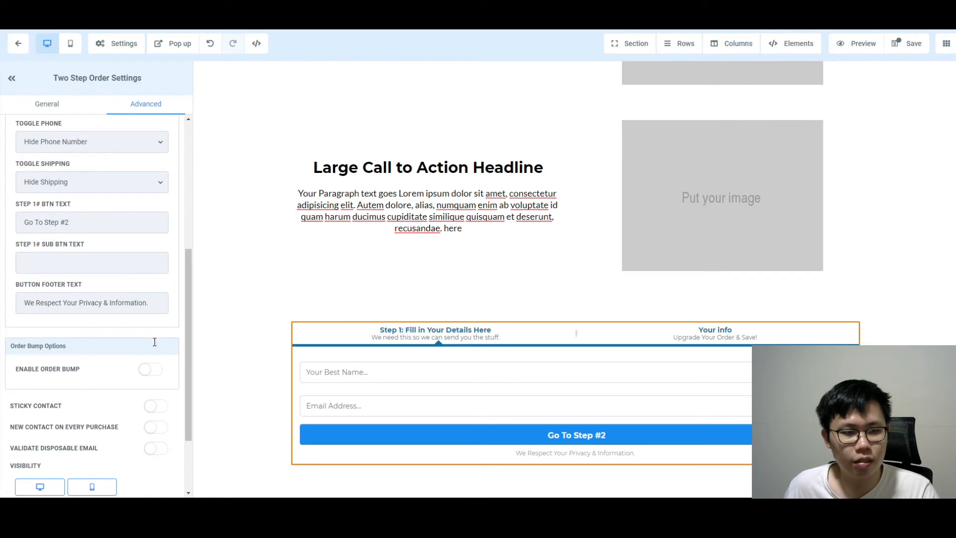
Set the step-one button subtext to 'You are just one more step away!'
click(94, 260)
text(More)
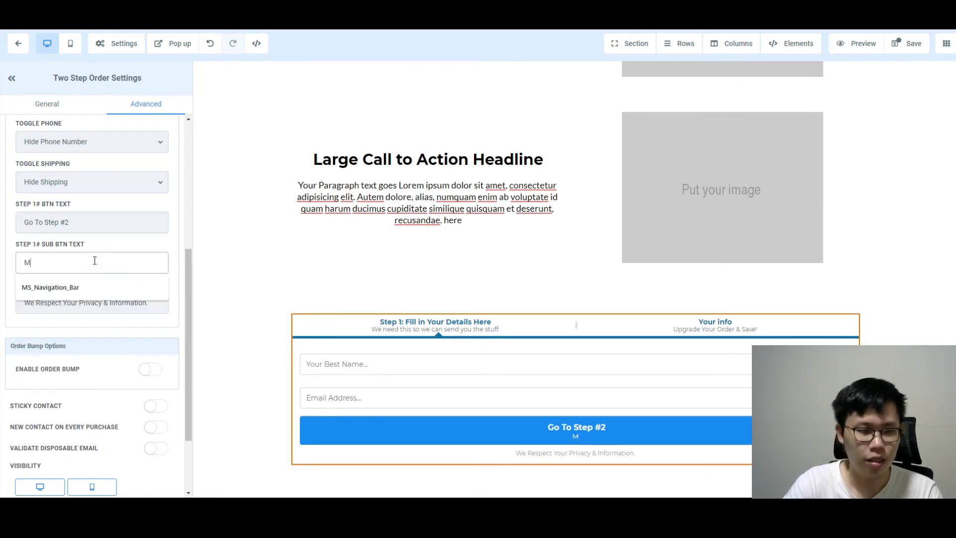
key(BackSpace)
key(BackSpace)
key(BackSpace)
key(BackSpace)
key(BackSpace)
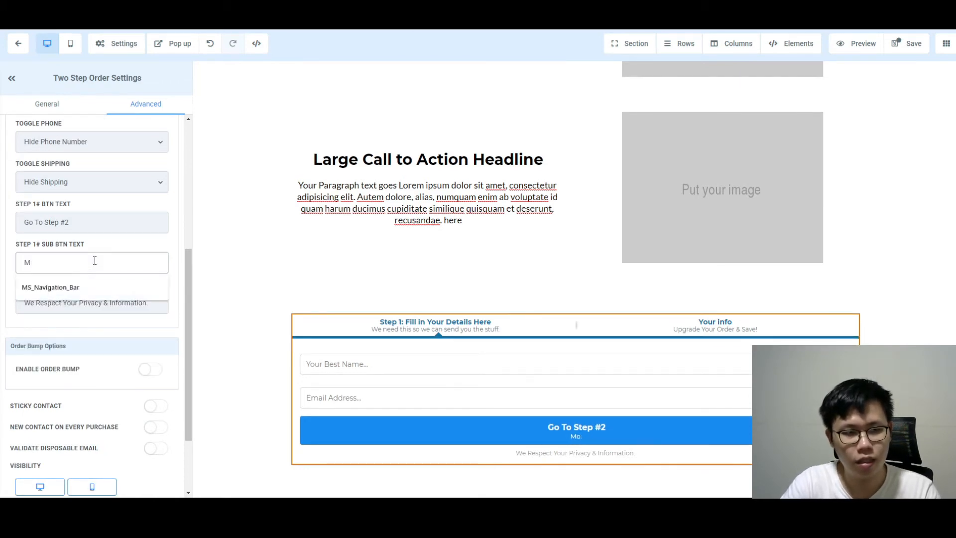
text(You are just)
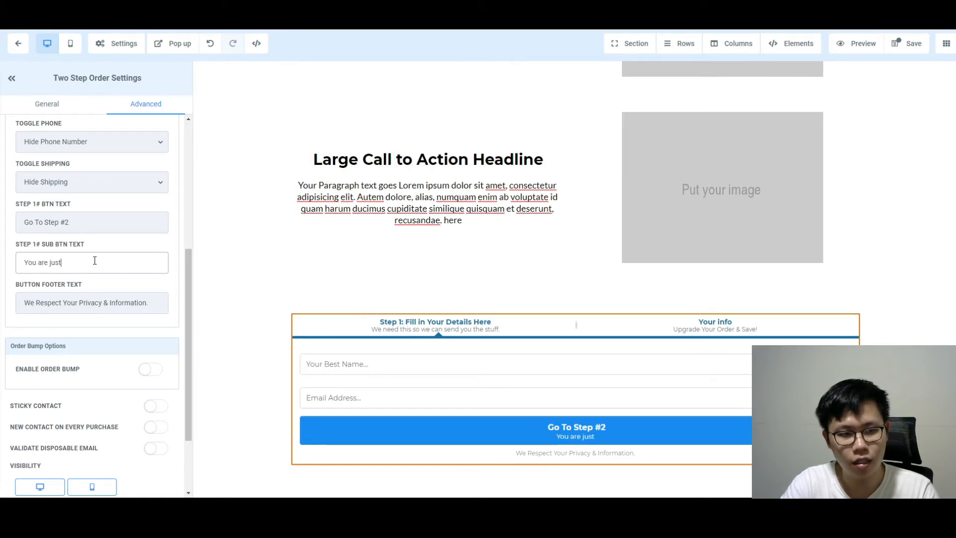
text( one more step away!)
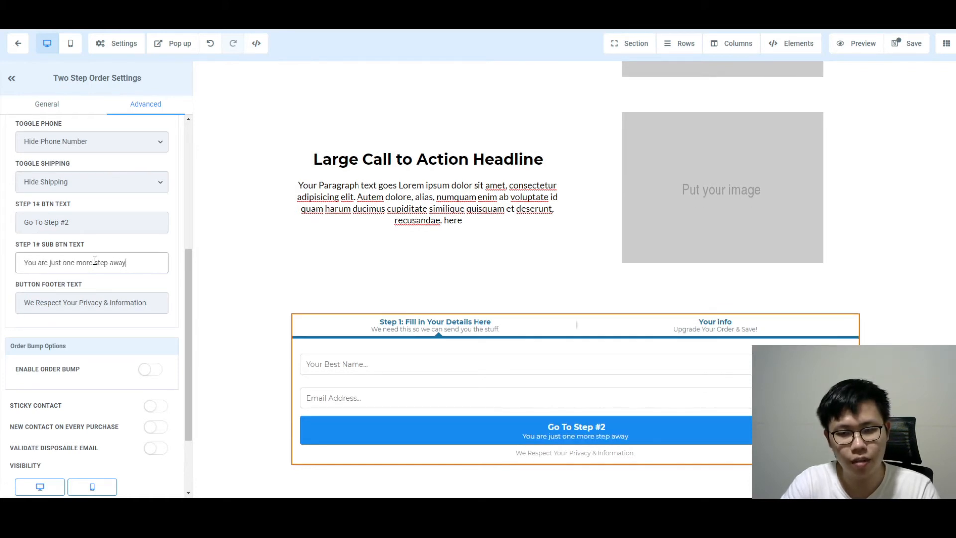
Edit the button footer text and review the Step #1 form options
click(159, 303)
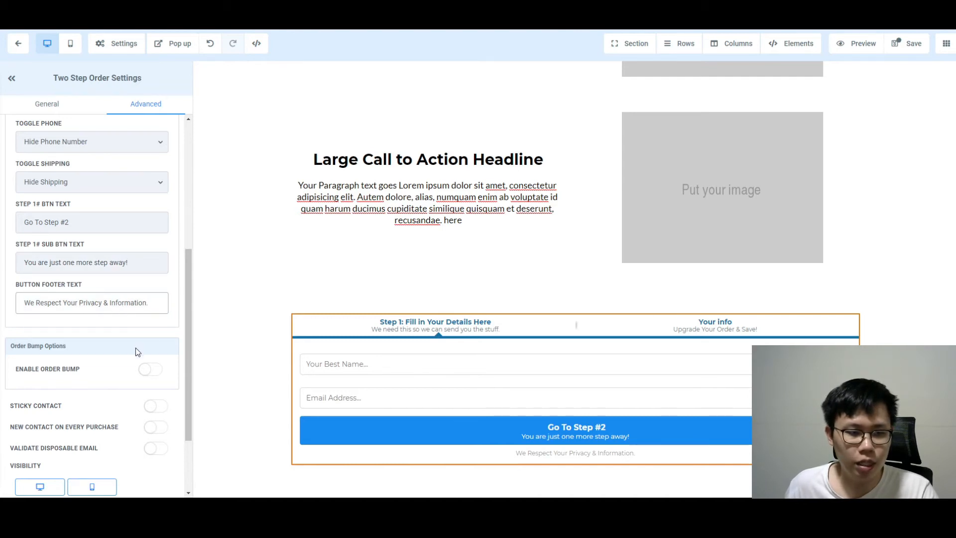
scroll(127, 348, down, 2)
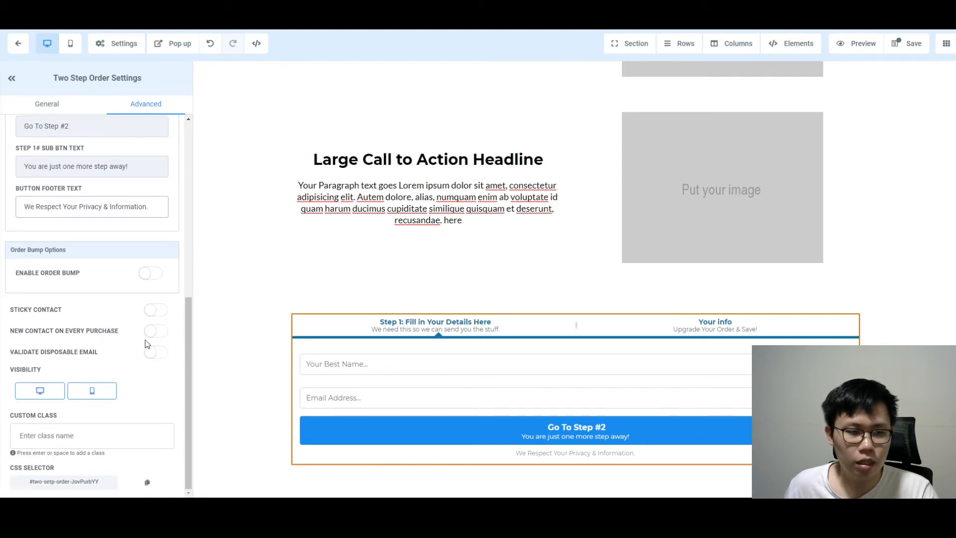
click(164, 340)
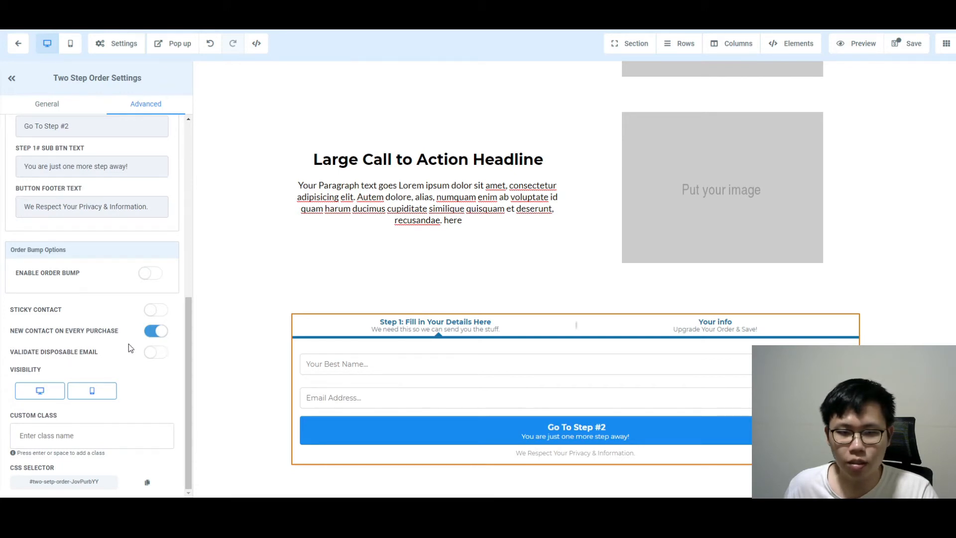
scroll(128, 342, up, 3)
scroll(134, 341, down, 3)
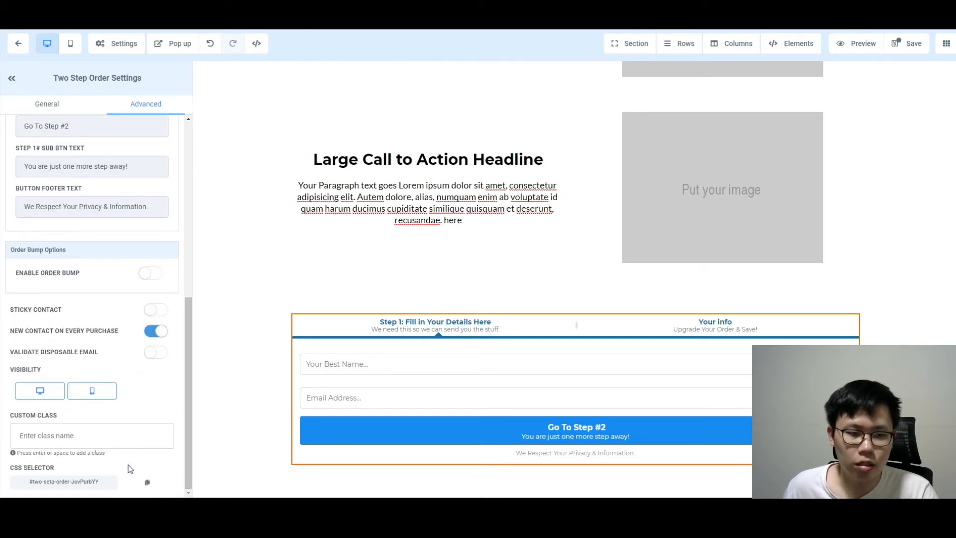
scroll(128, 468, up, 7)
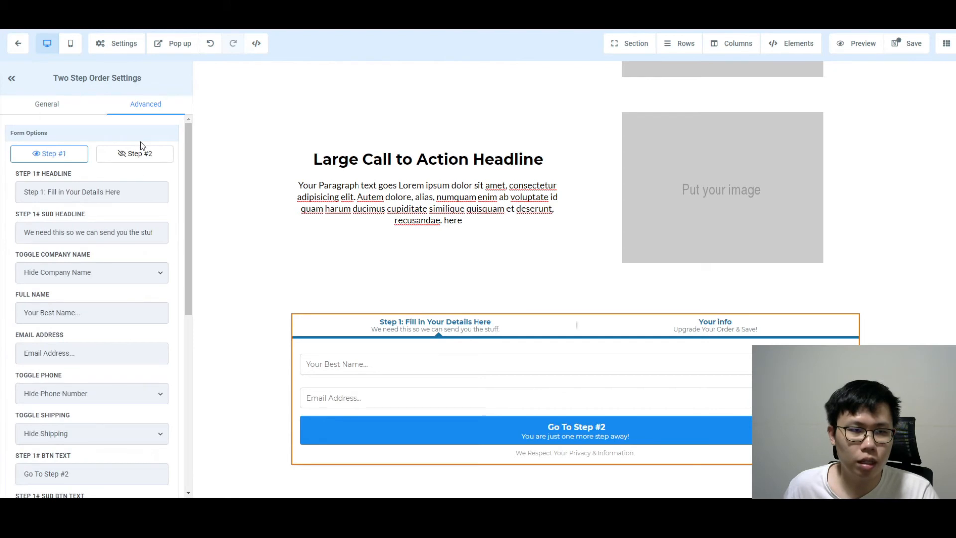
Retitle the second order step 'Step 2: Some Final details left'
click(141, 153)
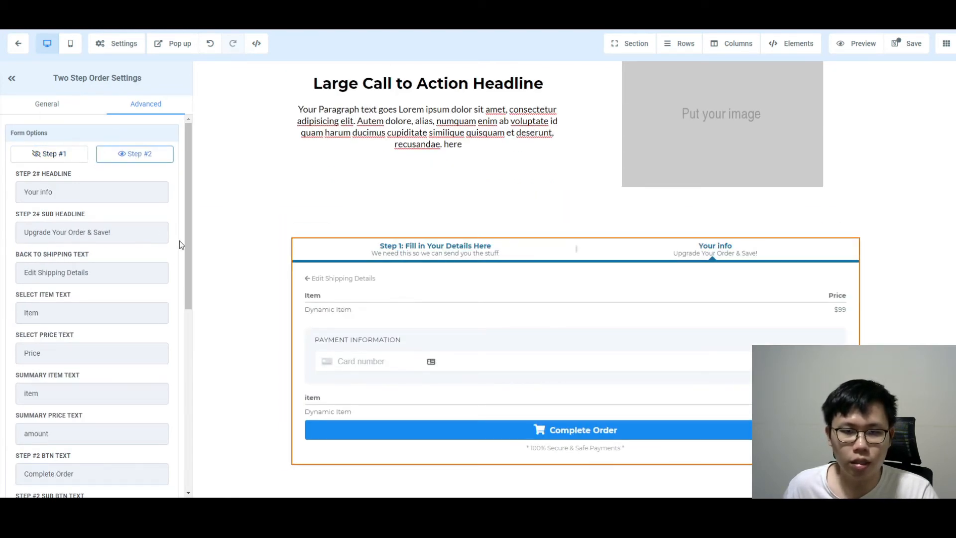
scroll(123, 255, down, 2)
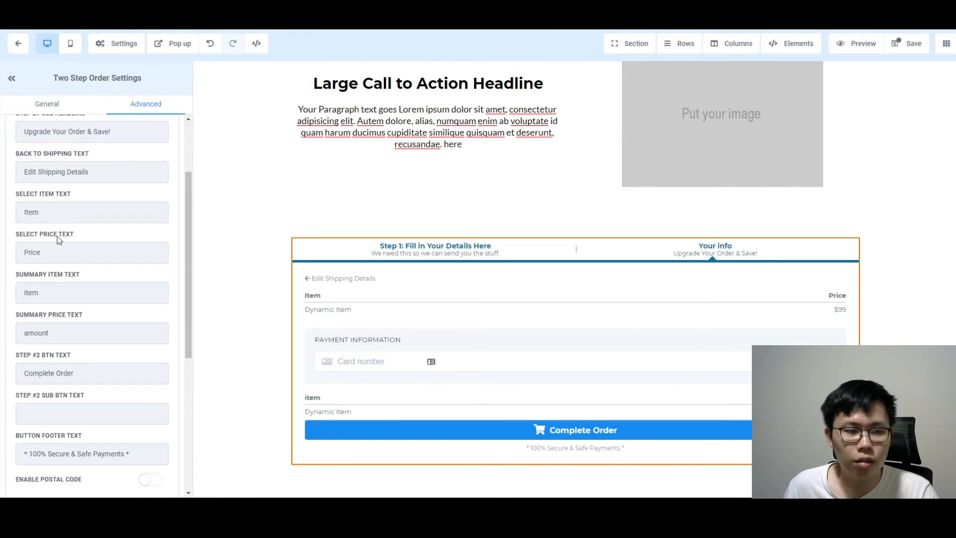
scroll(70, 350, down, 1)
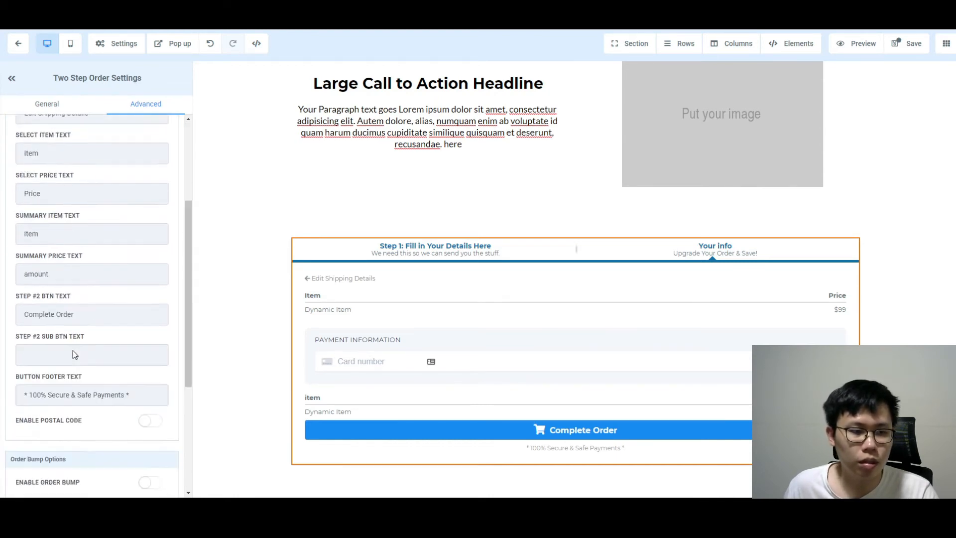
scroll(64, 334, up, 3)
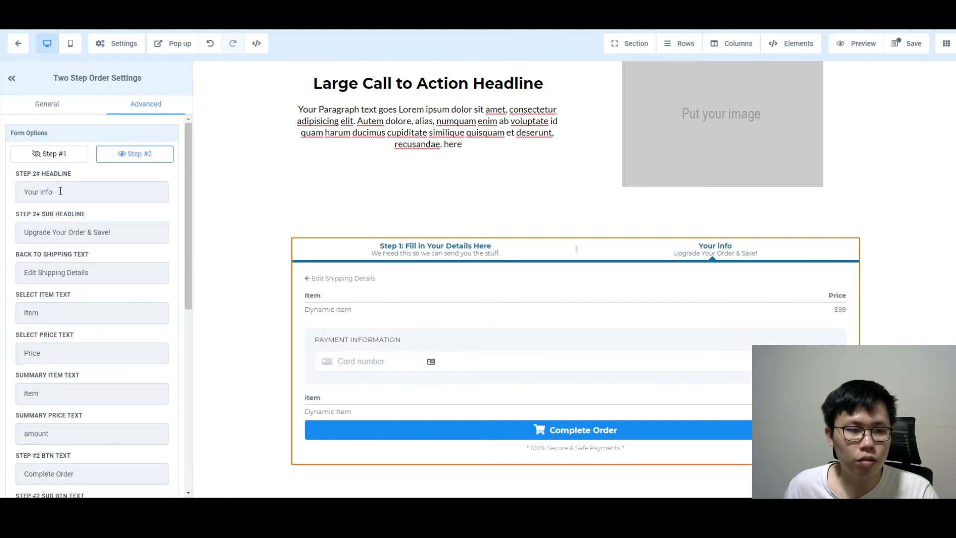
drag(60, 192, 3, 185)
text(Your )
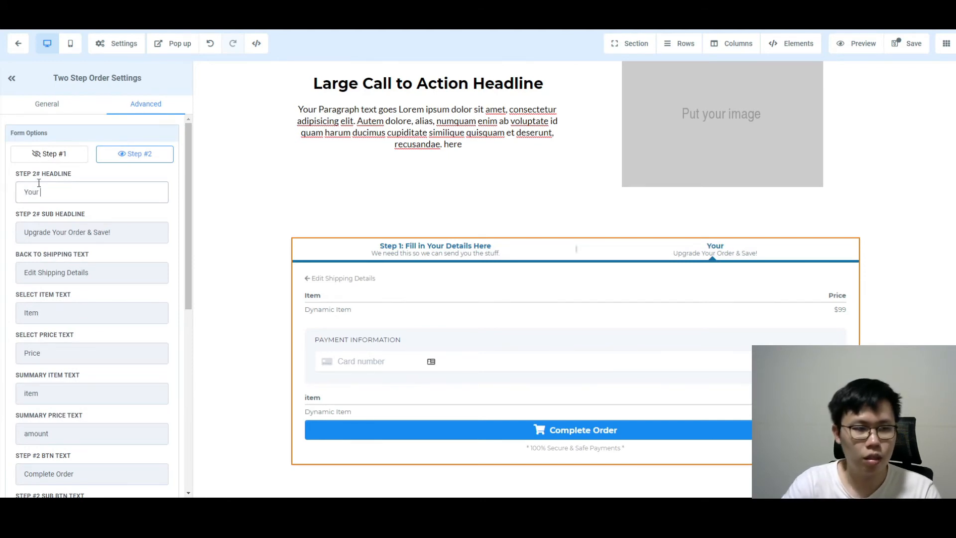
text(Credit Card Info)
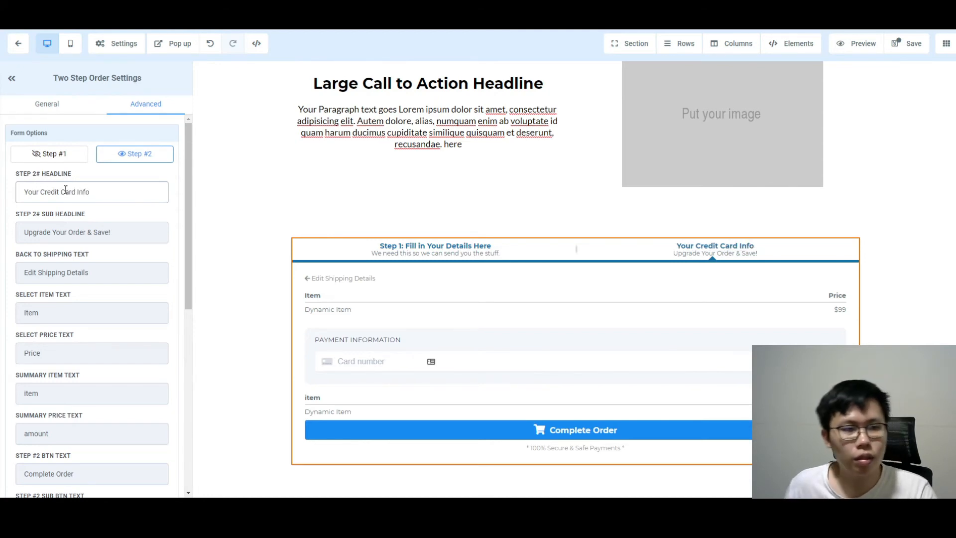
click(25, 191)
text(Step 2)
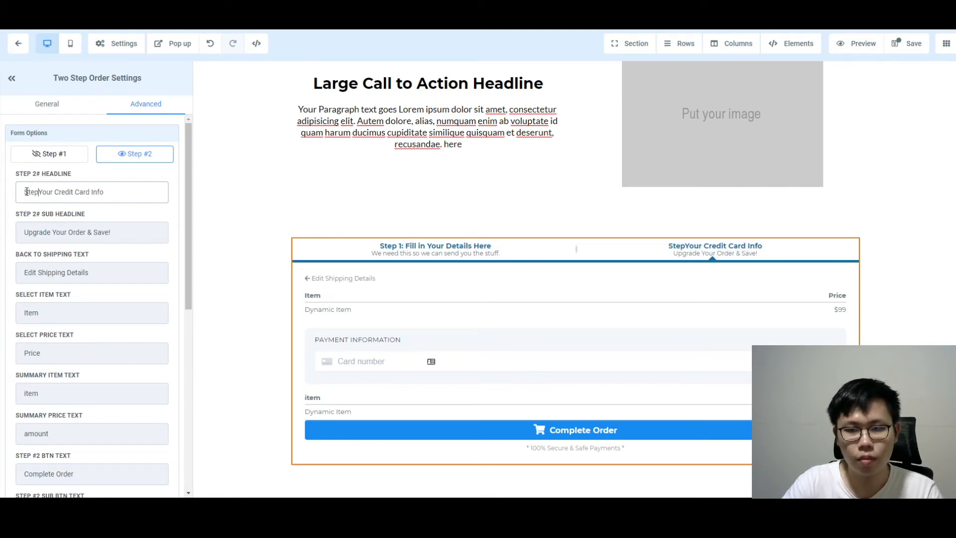
text(:)
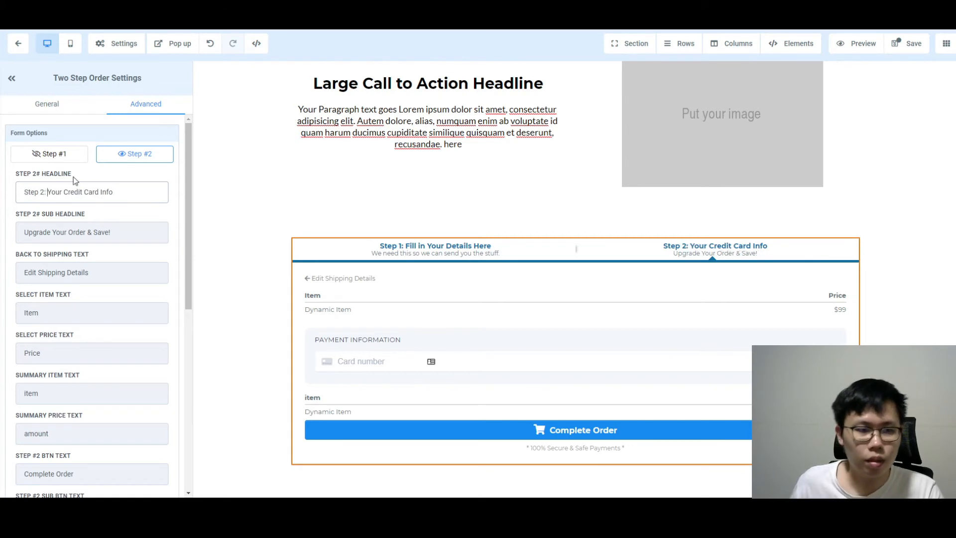
drag(124, 193, 51, 190)
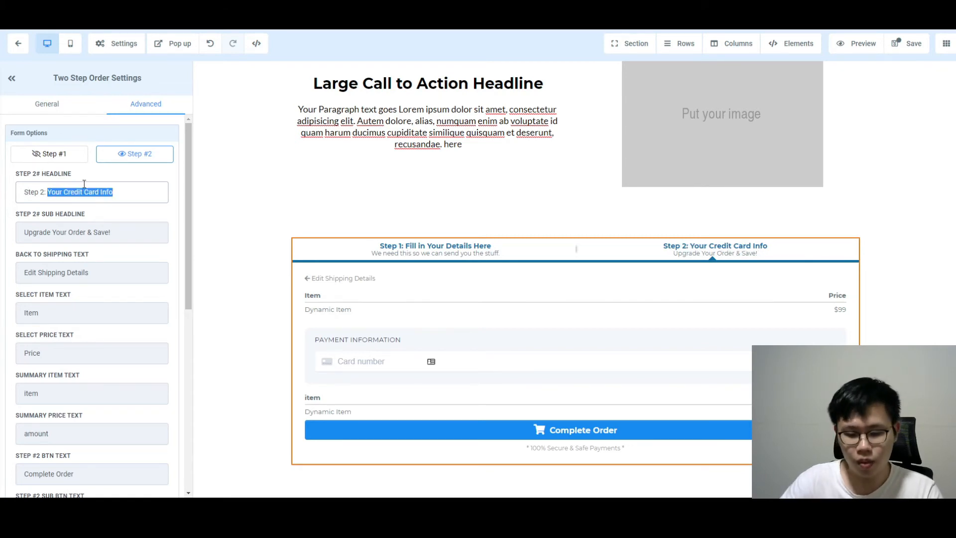
text(Some F)
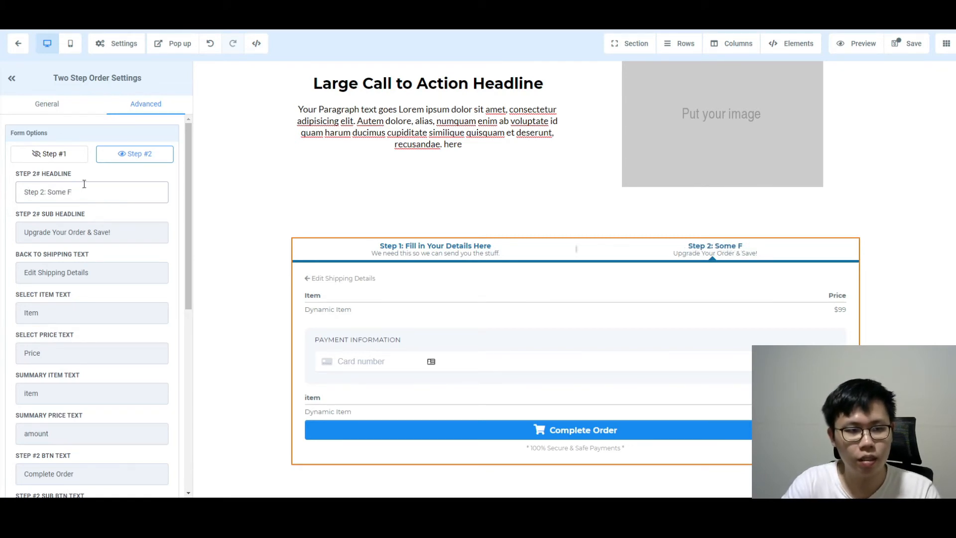
text(inal details left)
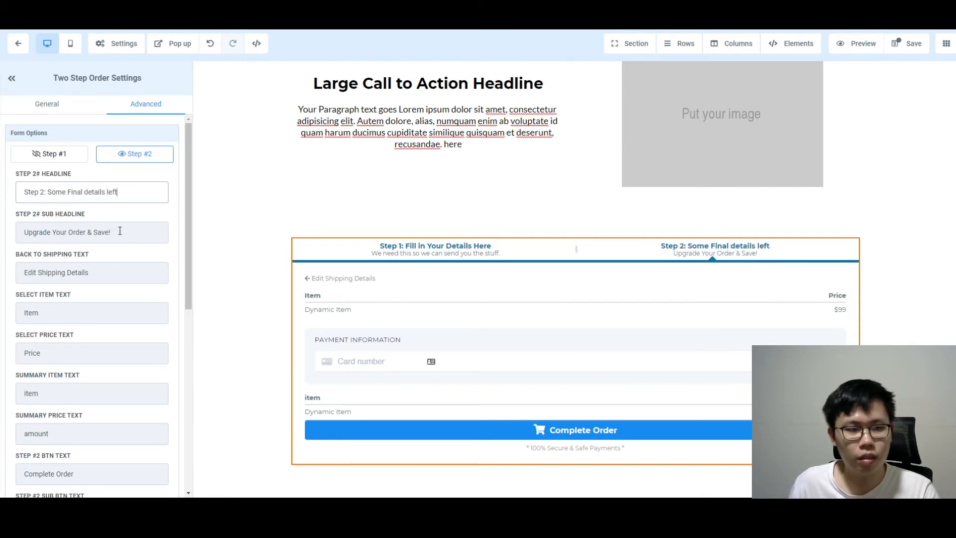
Set the subheadline to 'Fill this up and you are done!' and the back link to 'Edit Contact information'
drag(119, 231, 2, 241)
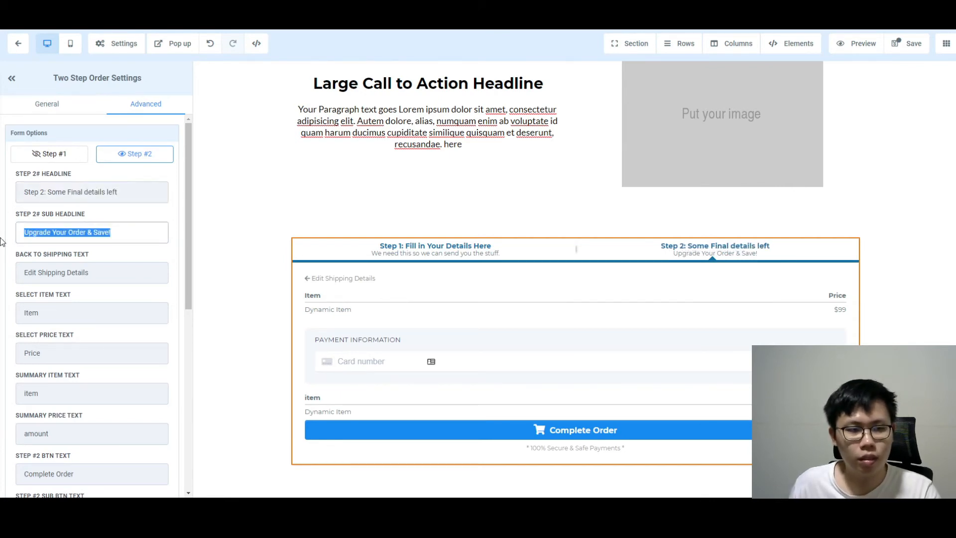
text(Fill this up )
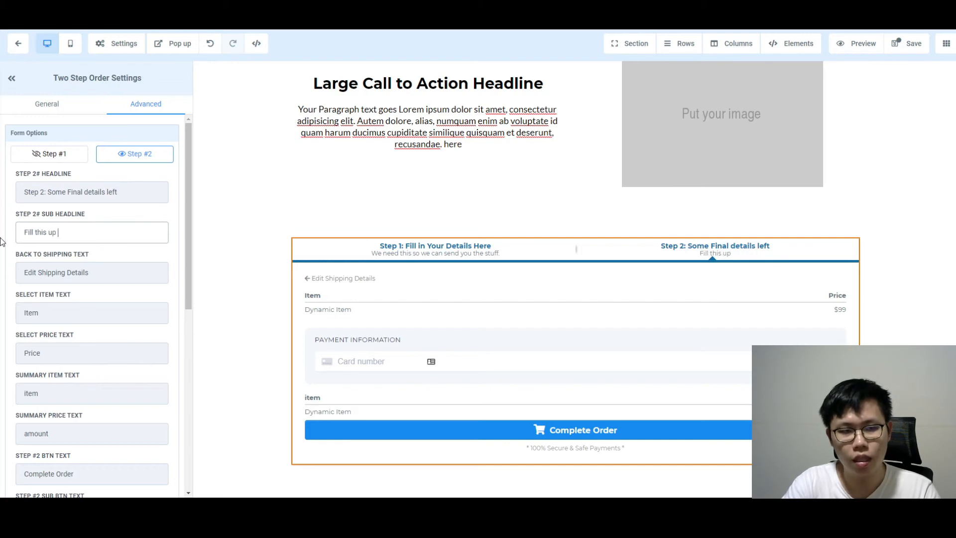
text(and you are done!)
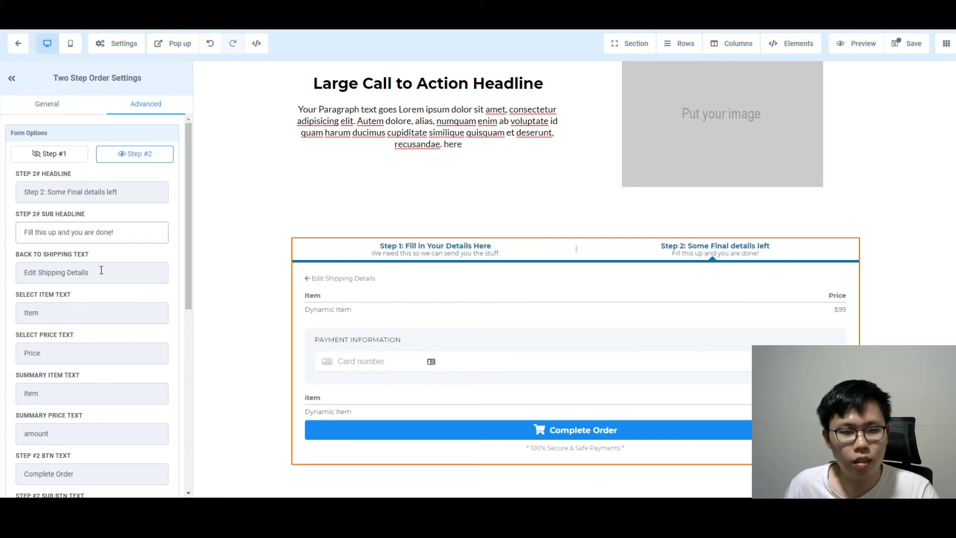
drag(101, 270, 1, 273)
drag(105, 275, 38, 270)
text(Cont)
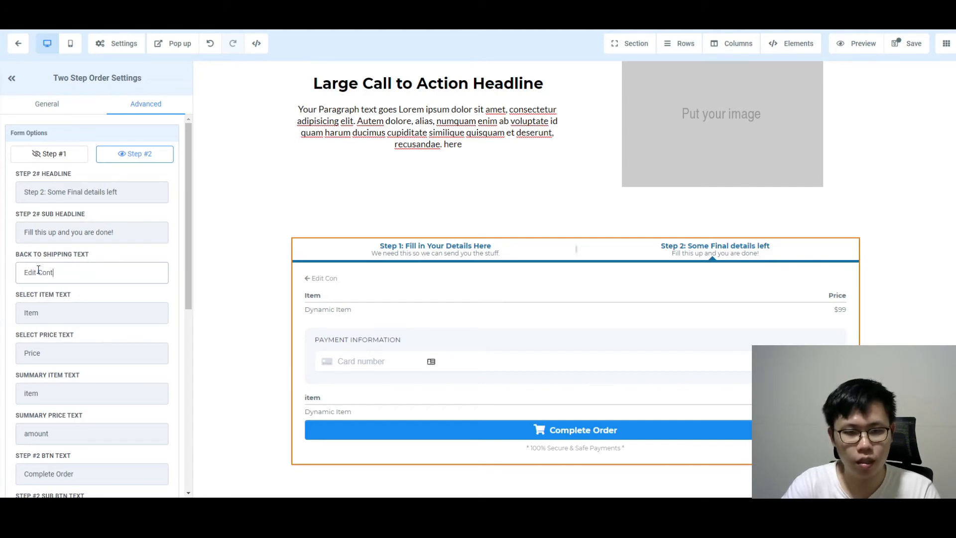
text(act information.)
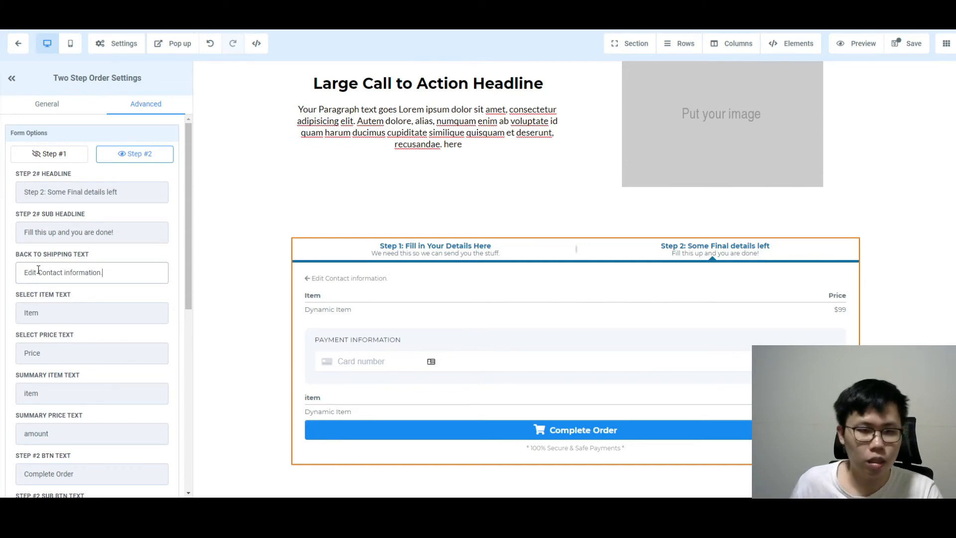
click(34, 317)
Change the order summary item label to 'Item'
scroll(64, 309, down, 4)
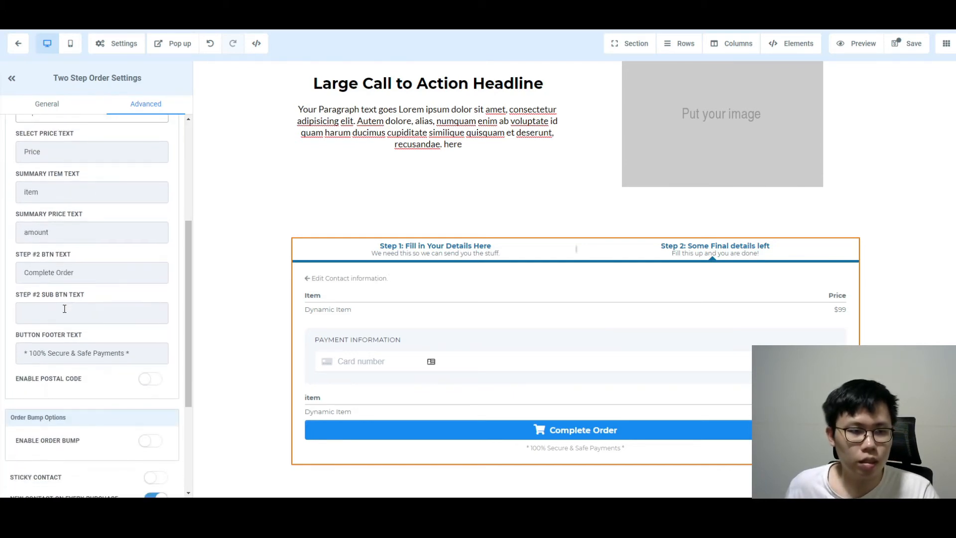
scroll(65, 309, up, 2)
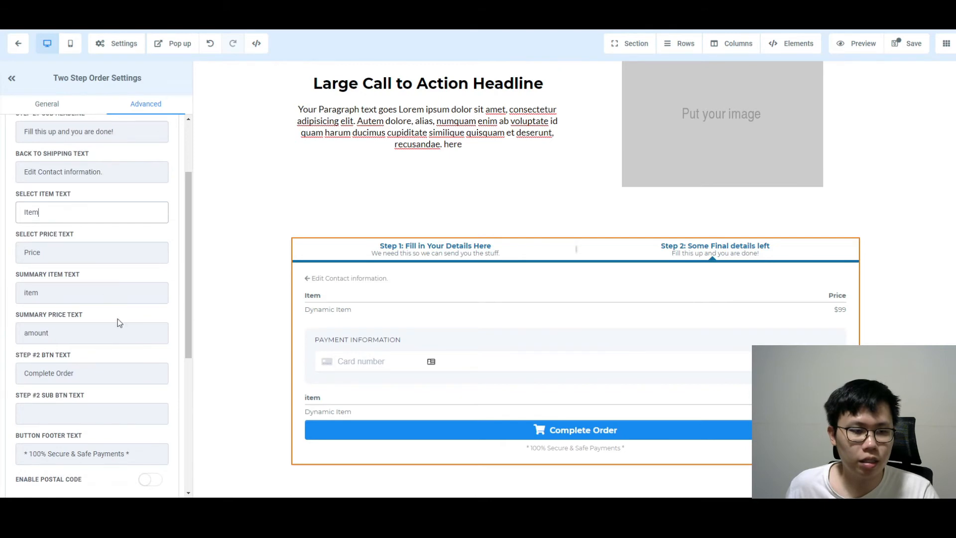
scroll(117, 322, down, 6)
scroll(117, 322, up, 8)
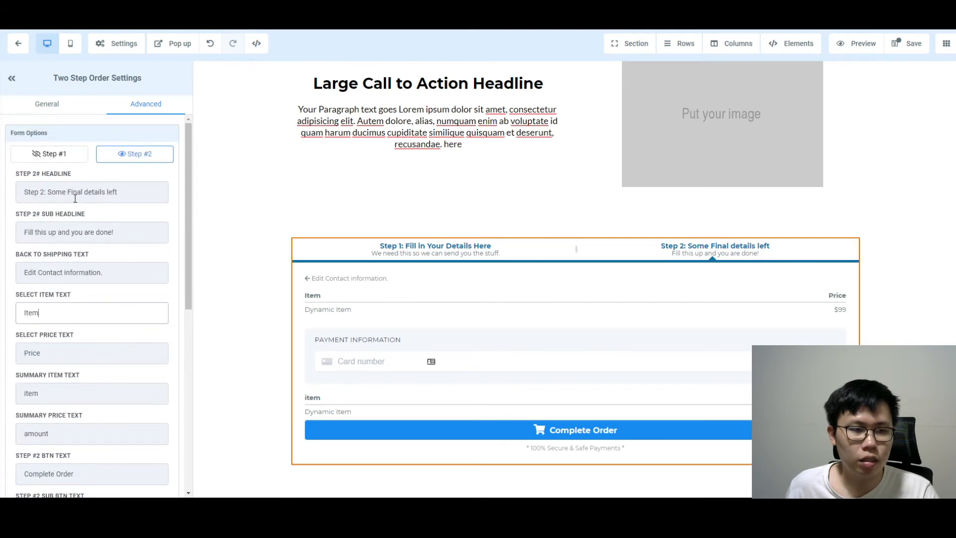
click(54, 154)
click(123, 152)
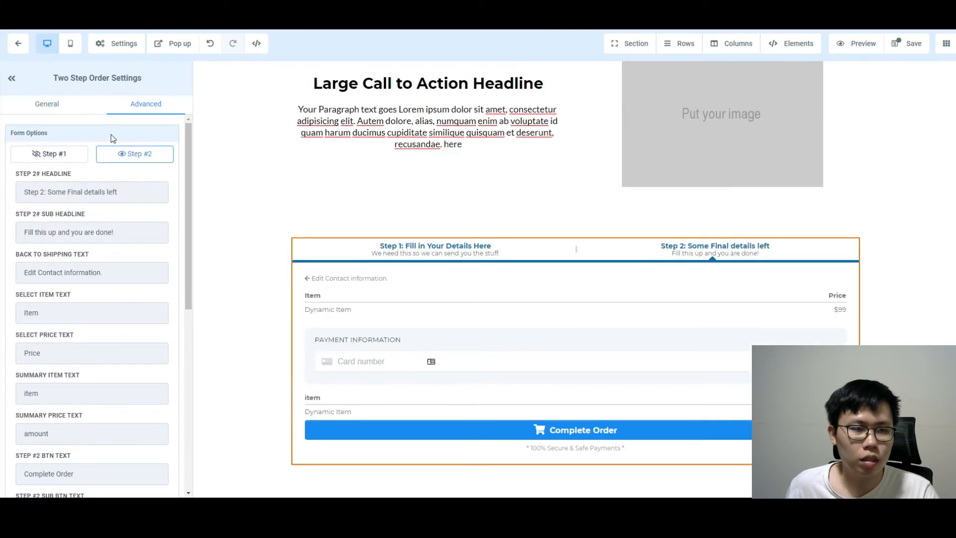
scroll(105, 224, down, 2)
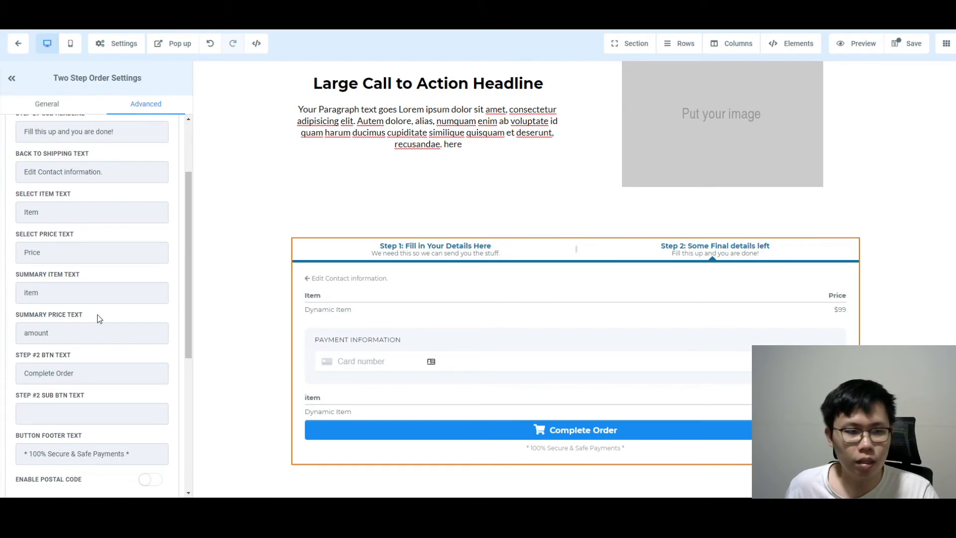
click(47, 298)
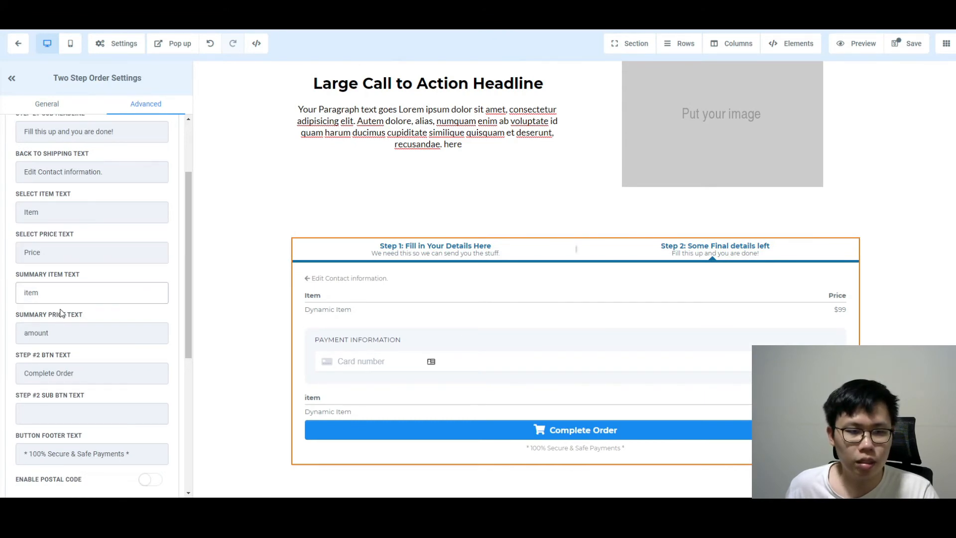
key(ctrl+a)
text(asd)
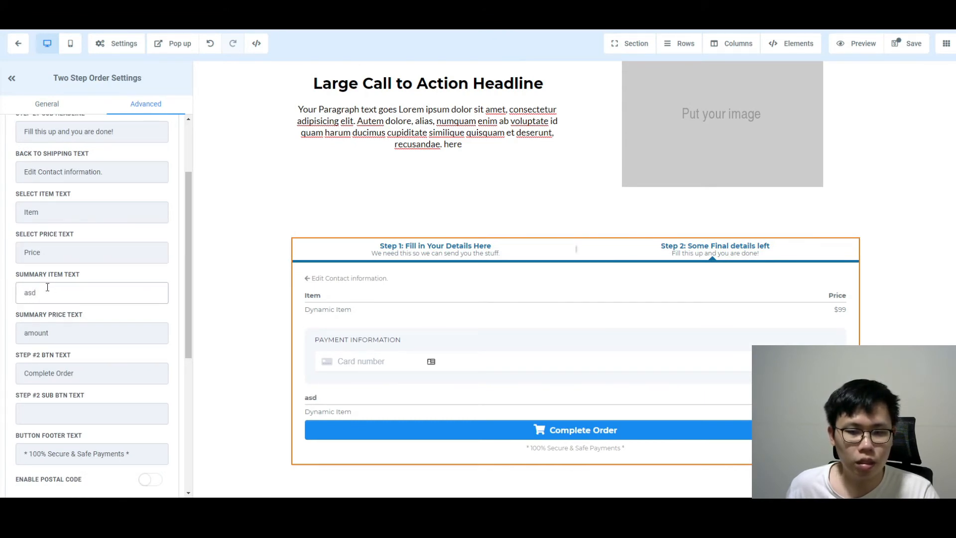
key(ctrl+a)
key(BackSpace)
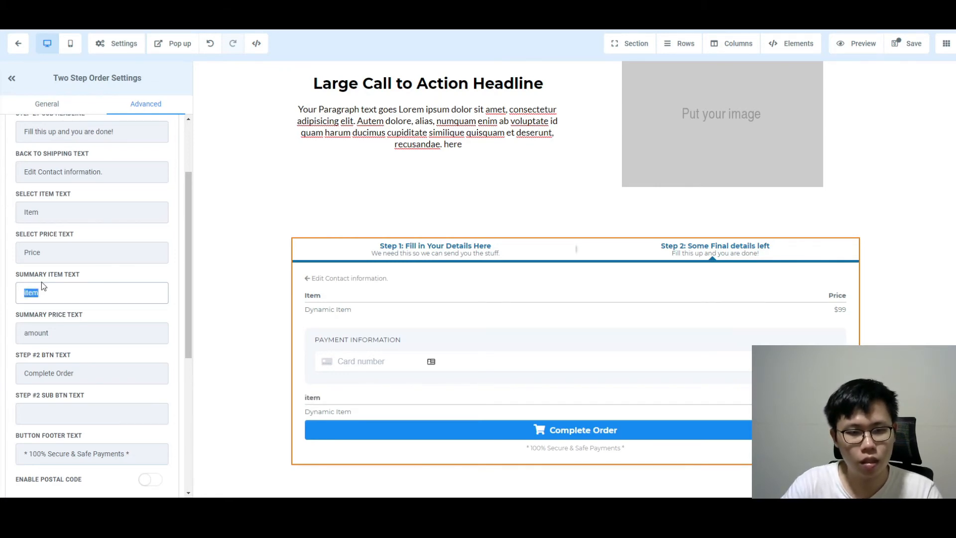
text(Item)
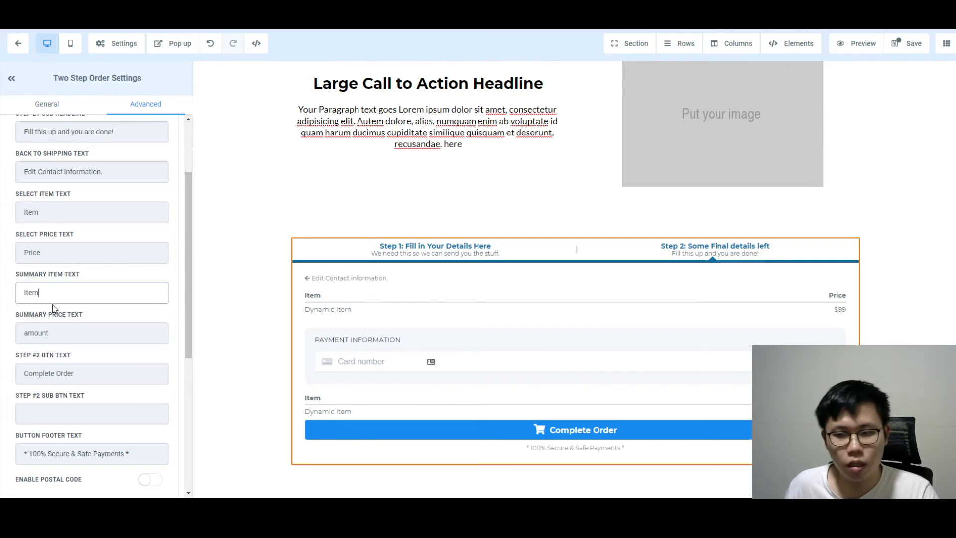
Add the subtitle 'Moving on!' under the Complete Order button
scroll(55, 298, down, 2)
click(83, 273)
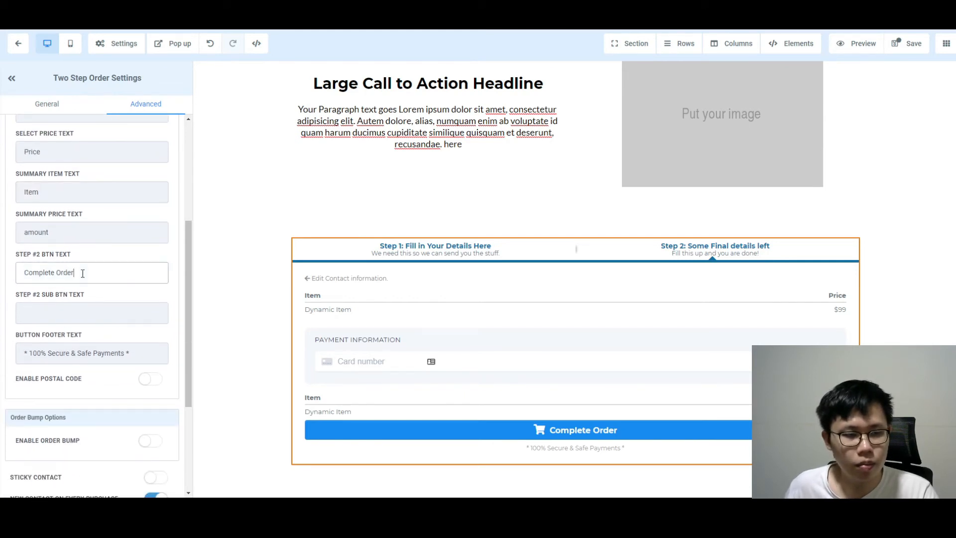
click(81, 312)
text(Mov)
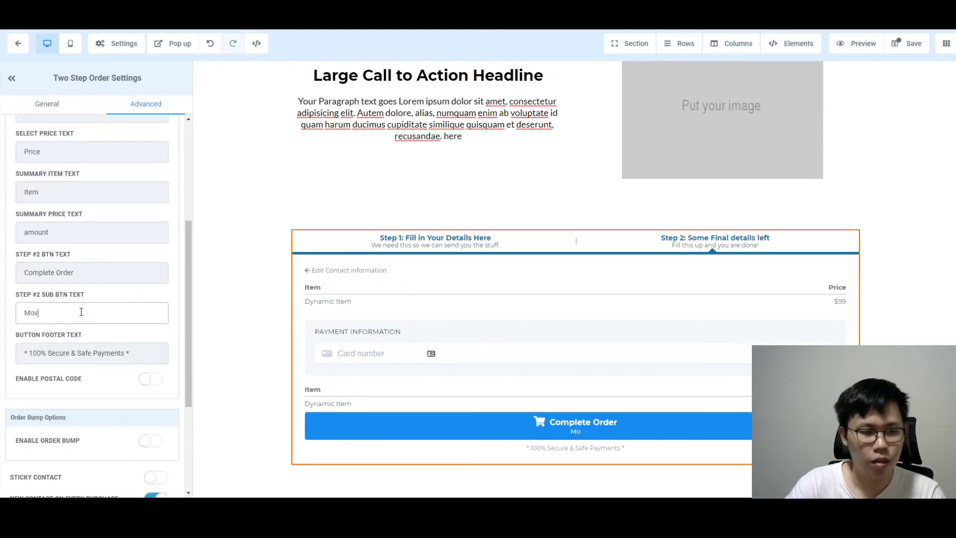
text(ing on!)
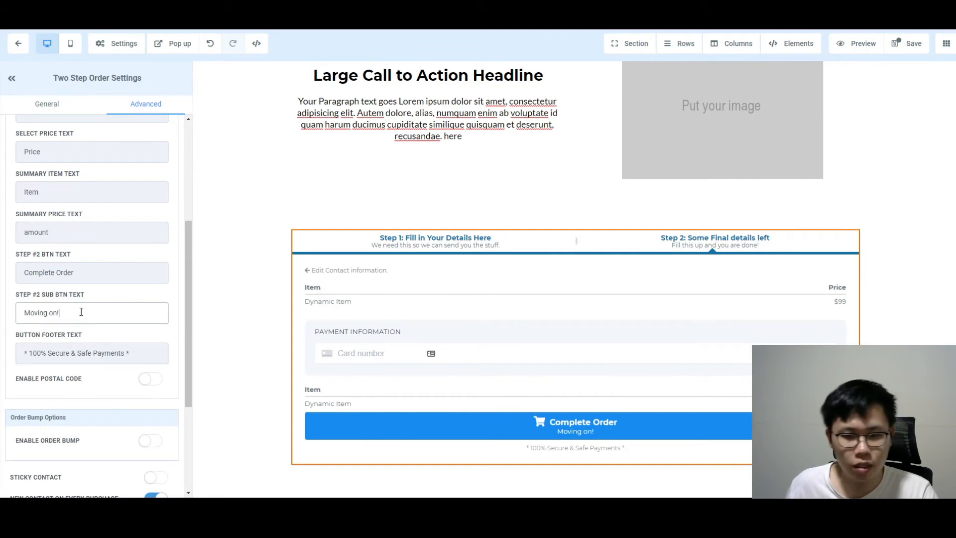
scroll(93, 374, down, 4)
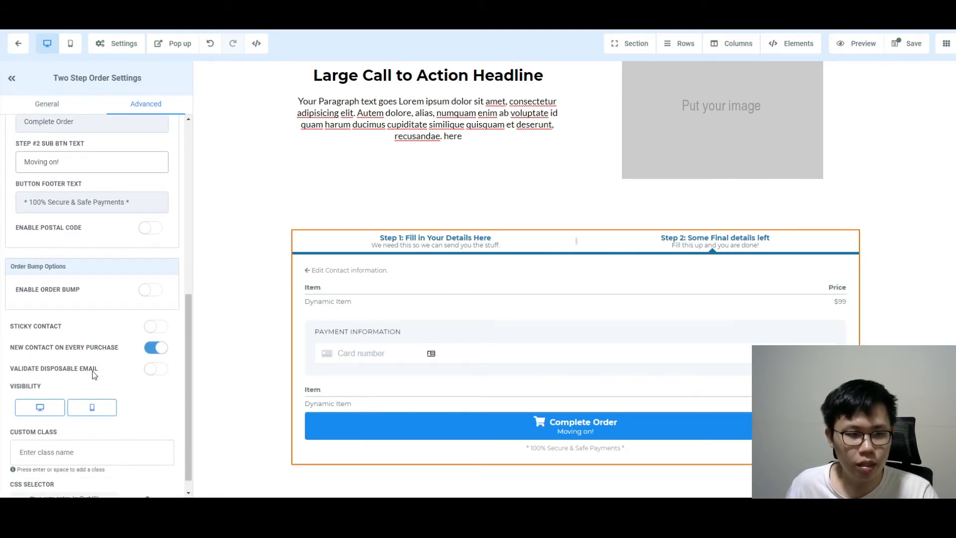
click(50, 109)
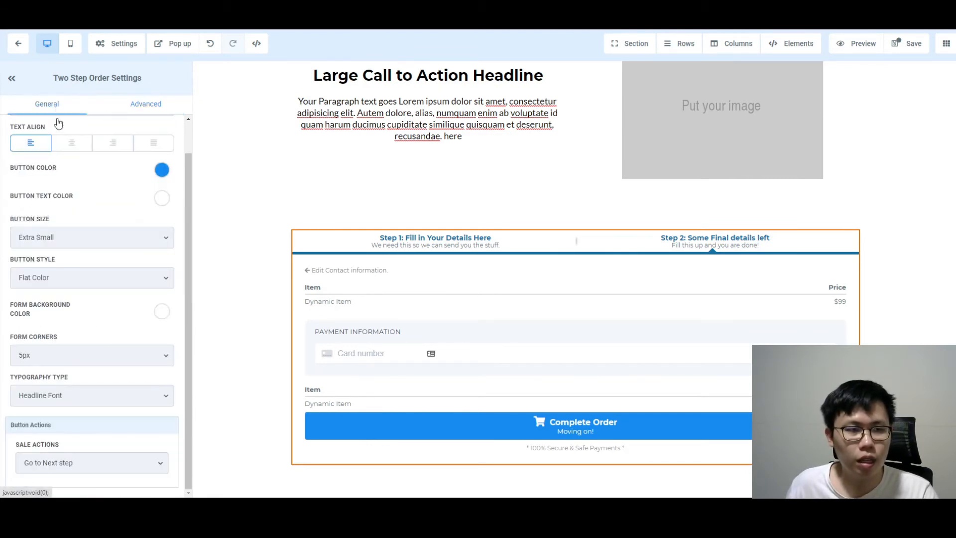
scroll(103, 428, up, 1)
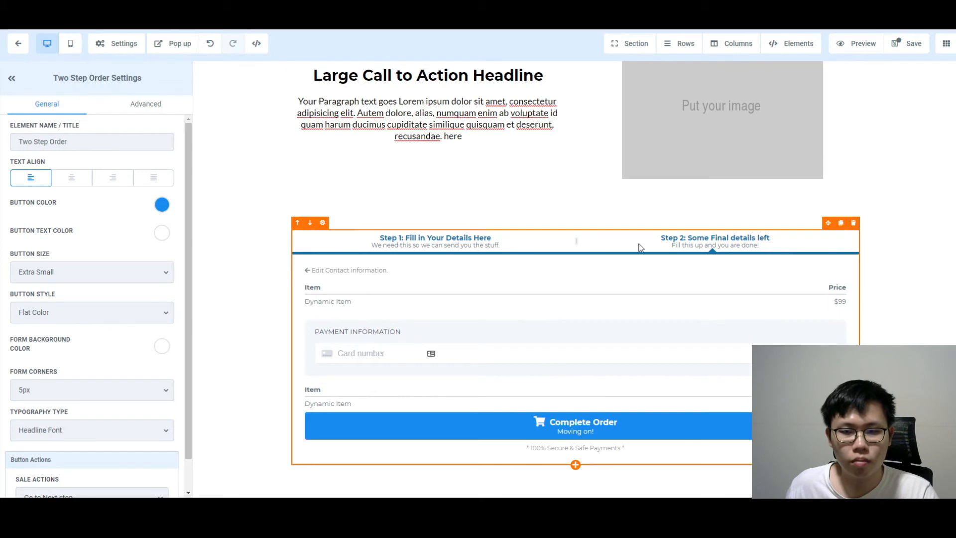
click(145, 103)
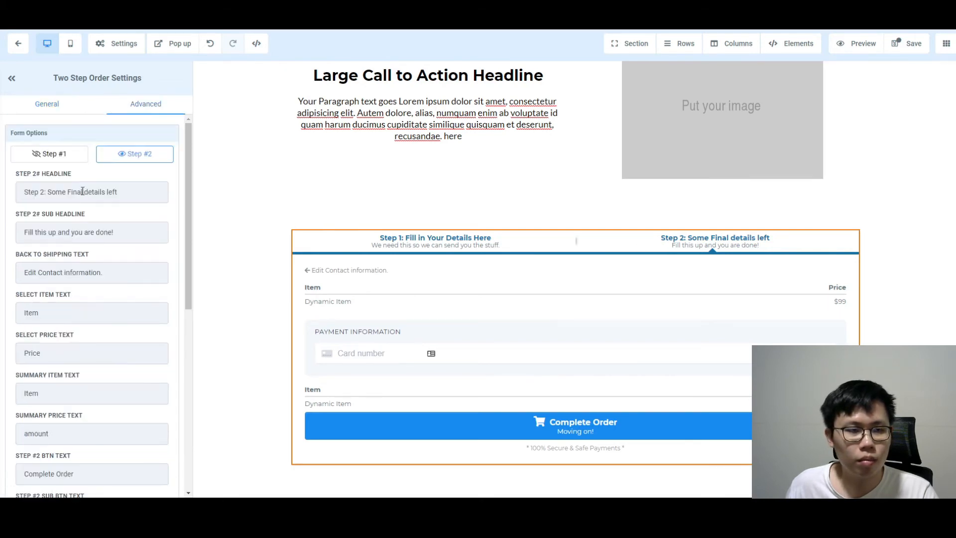
scroll(117, 235, down, 2)
scroll(116, 234, down, 4)
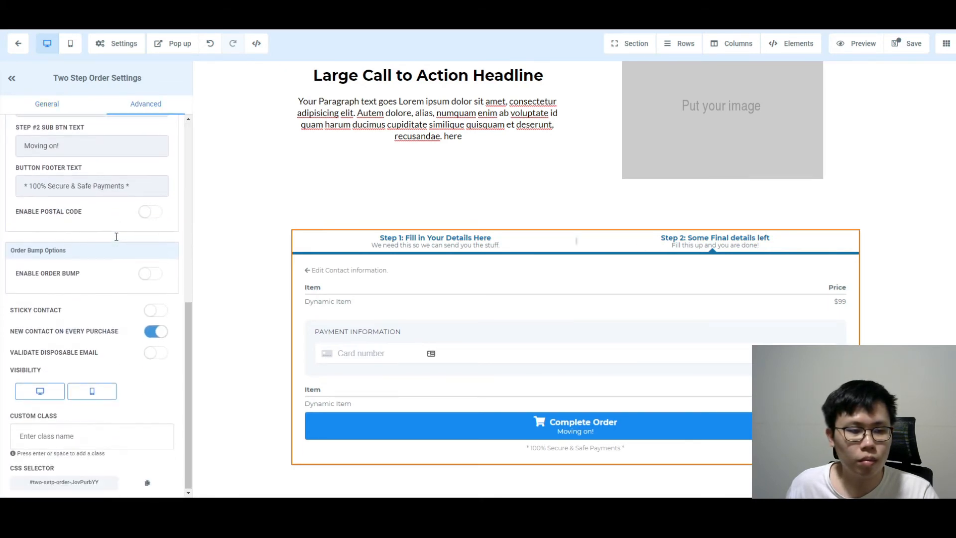
scroll(82, 354, up, 6)
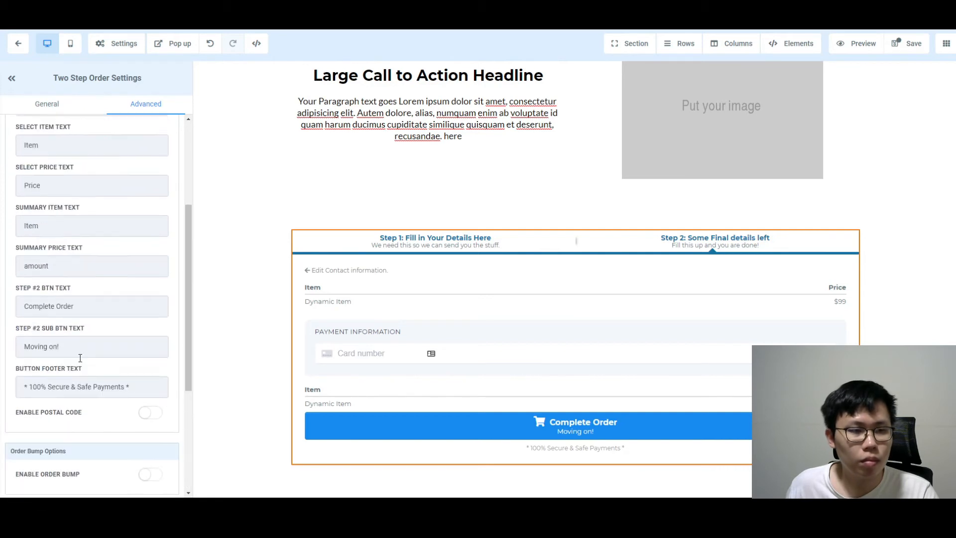
scroll(58, 199, up, 1)
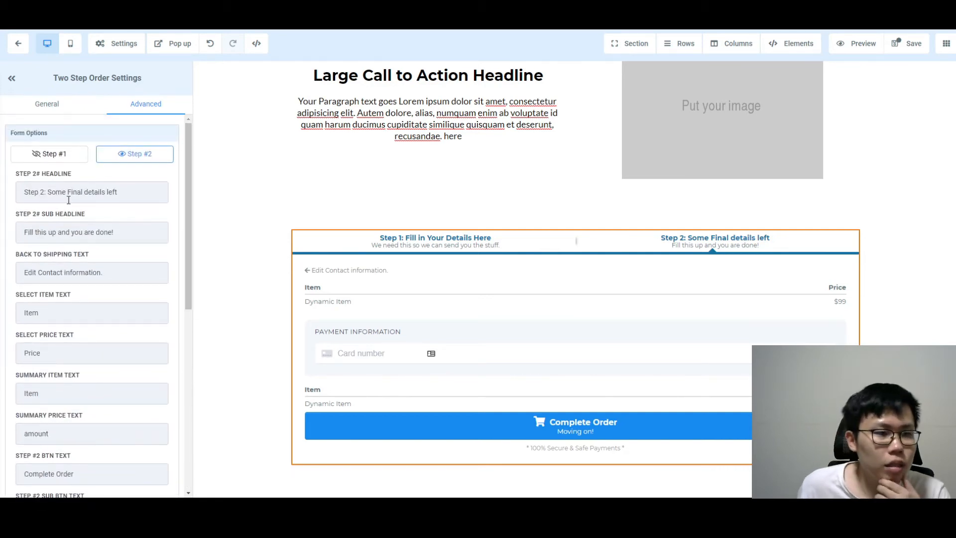
click(62, 308)
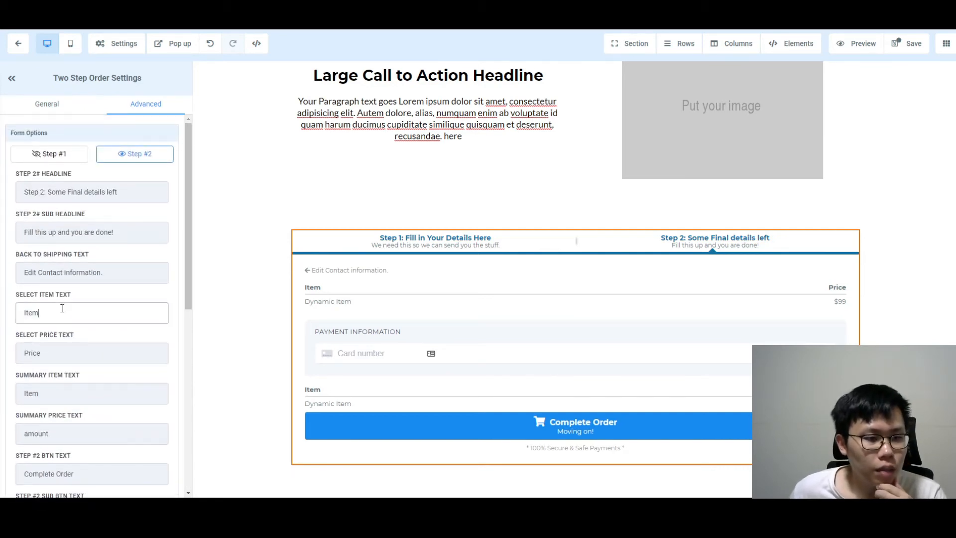
scroll(62, 311, down, 2)
click(82, 259)
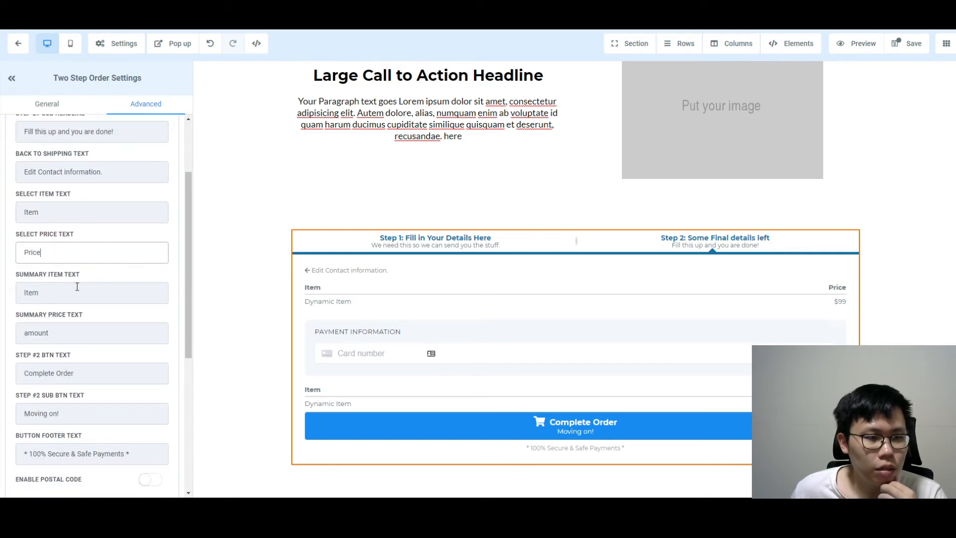
click(78, 293)
scroll(99, 319, down, 2)
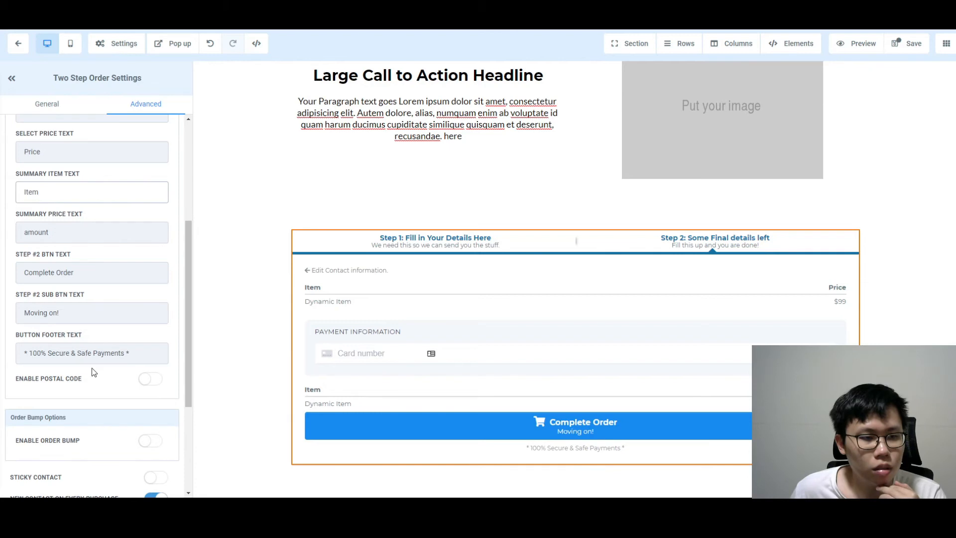
scroll(138, 386, down, 4)
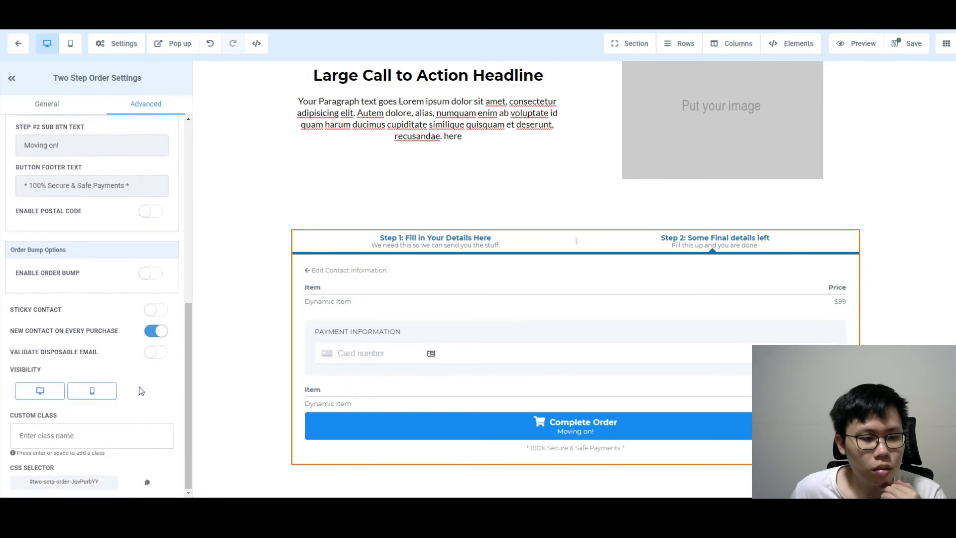
click(48, 104)
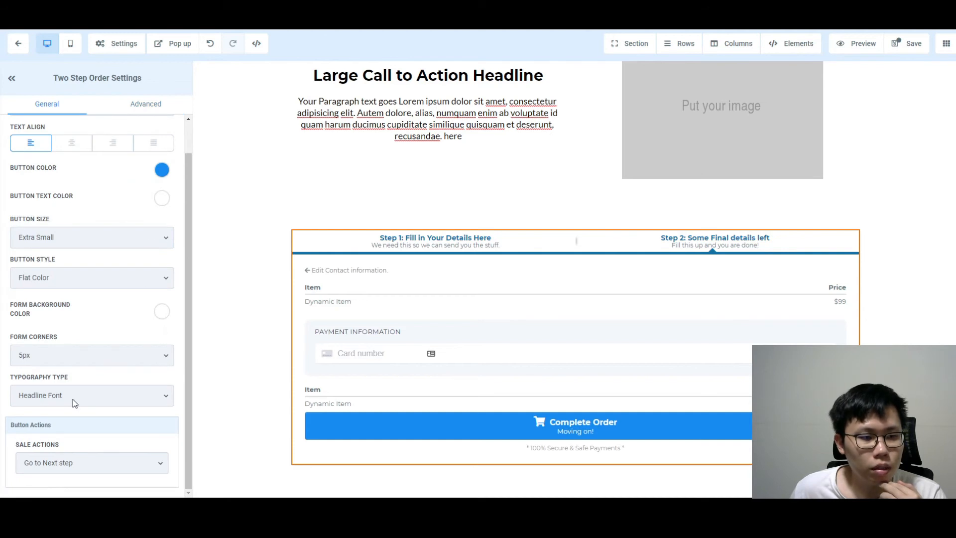
scroll(75, 405, up, 1)
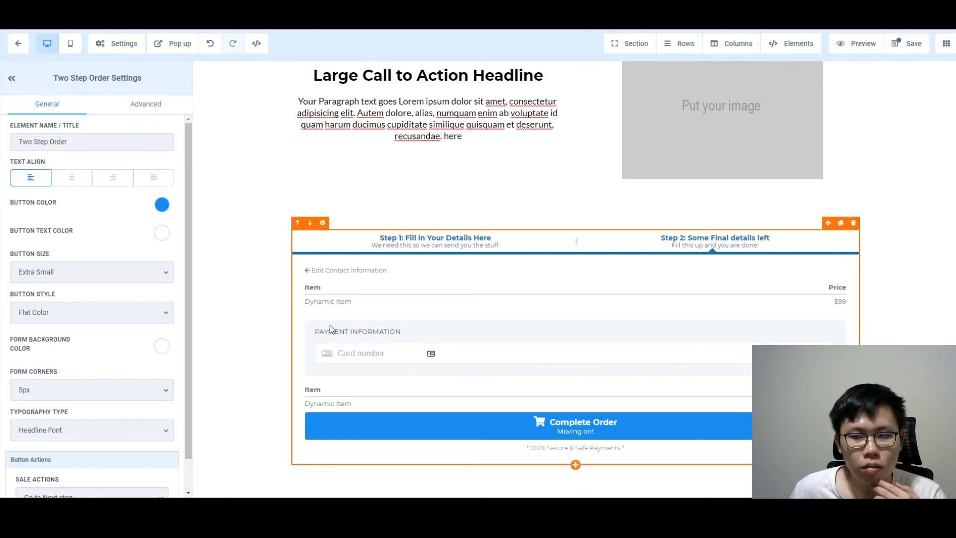
Save the SalesPage, dismiss the SEO Meta Data panel, and preview the page
click(906, 44)
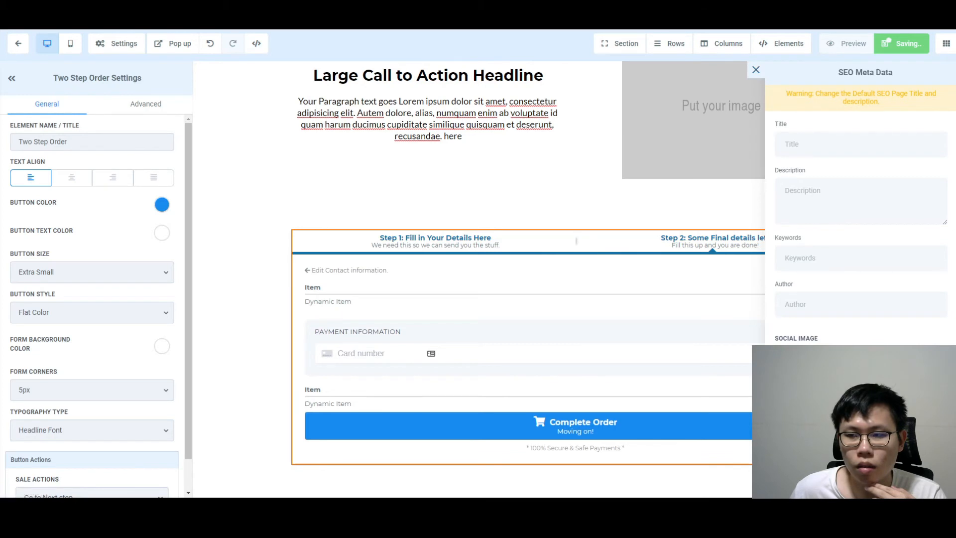
scroll(861, 224, down, 2)
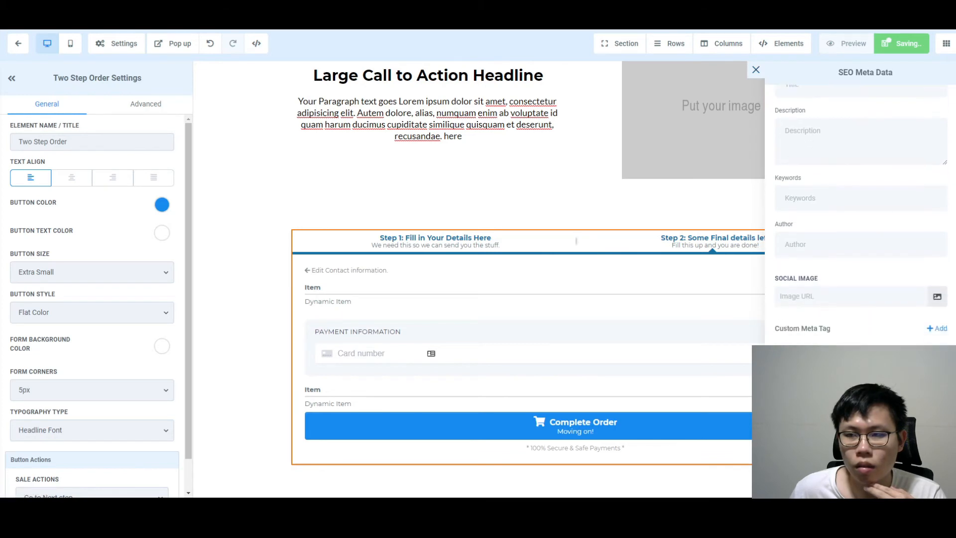
click(759, 74)
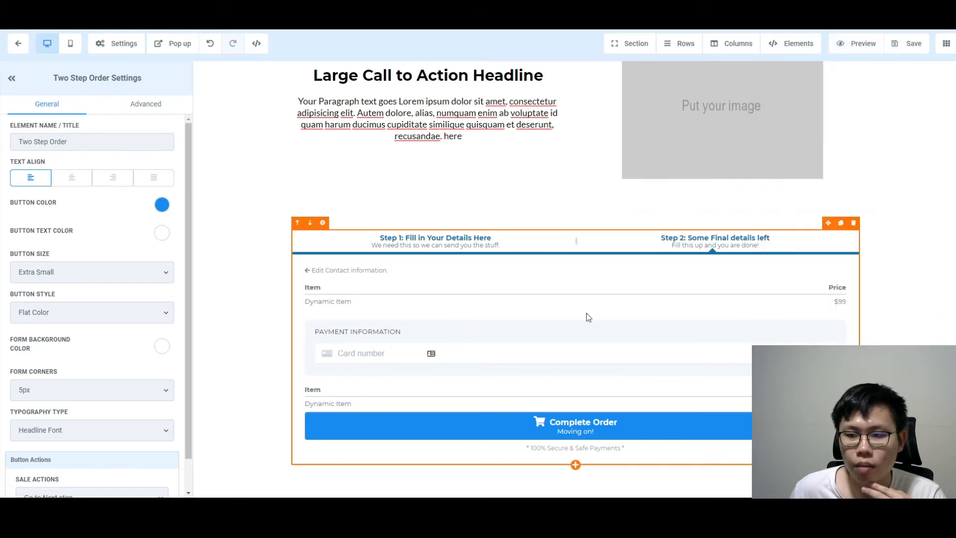
scroll(88, 277, down, 1)
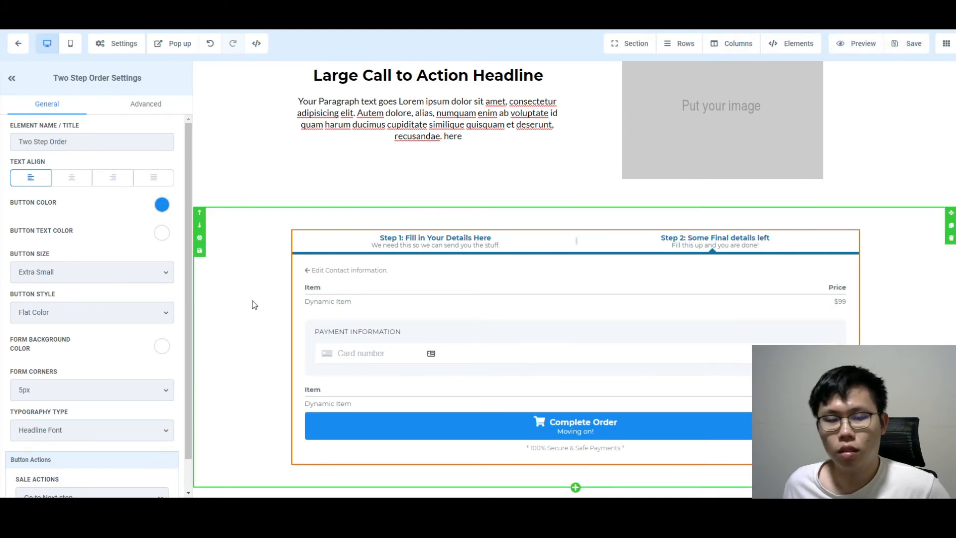
click(856, 45)
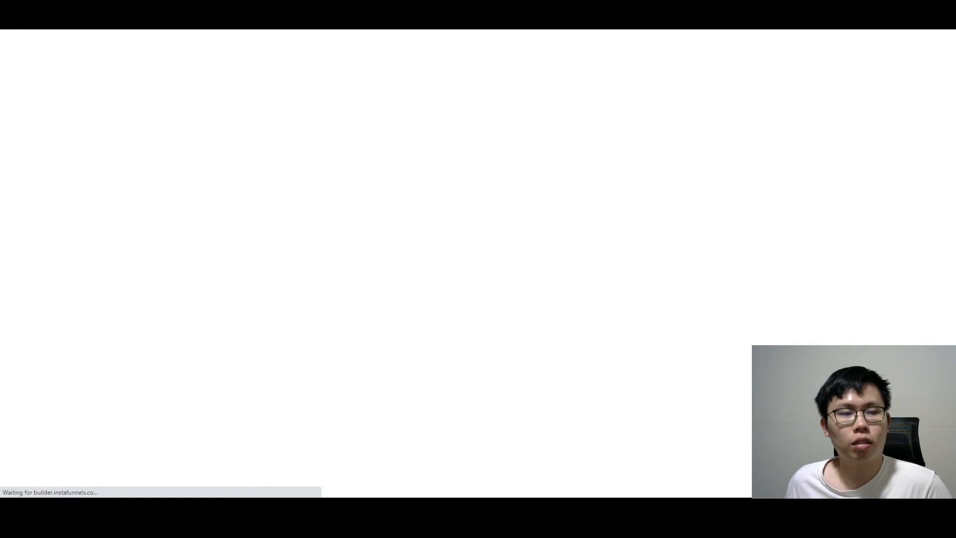
Submit a test name and e-mail in the preview to reach step 2
scroll(791, 233, down, 5)
scroll(791, 233, down, 15)
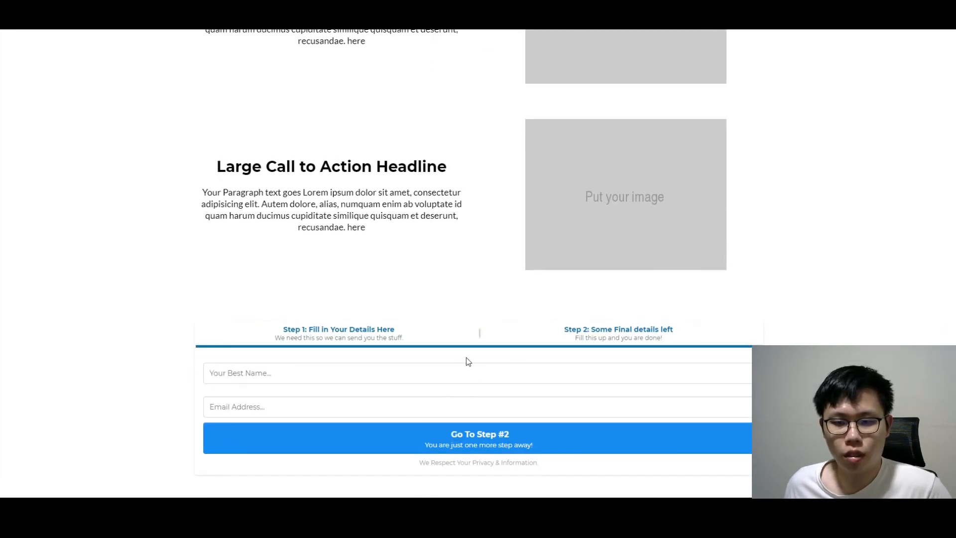
click(446, 371)
text(ascfdsd)
click(411, 406)
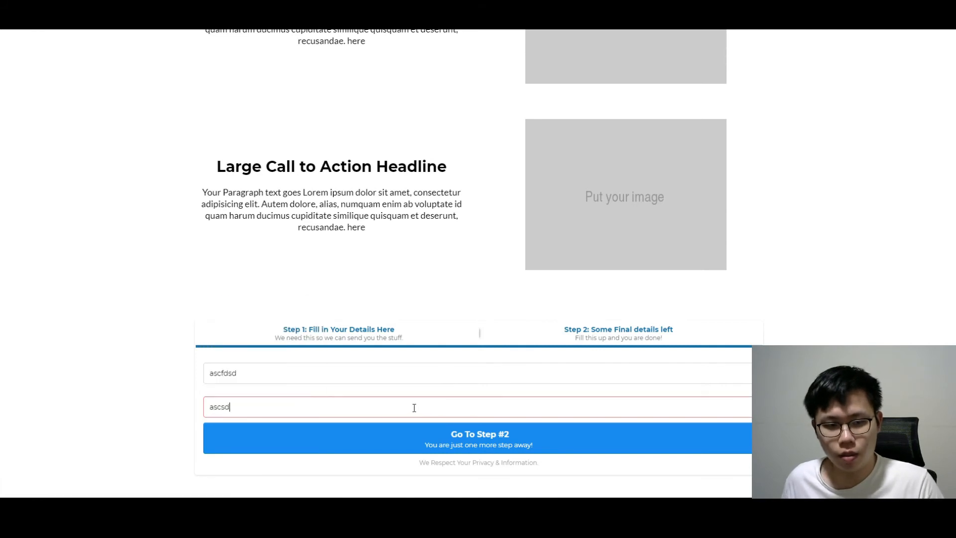
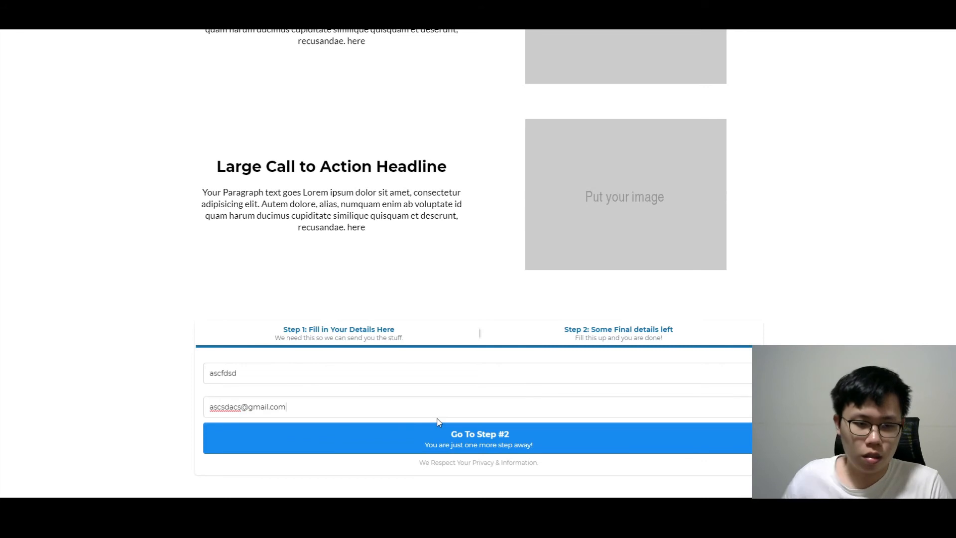
scroll(438, 422, up, 1)
click(469, 484)
Check the RM25 First Digital Product payment form, then return to contact information
scroll(555, 401, down, 1)
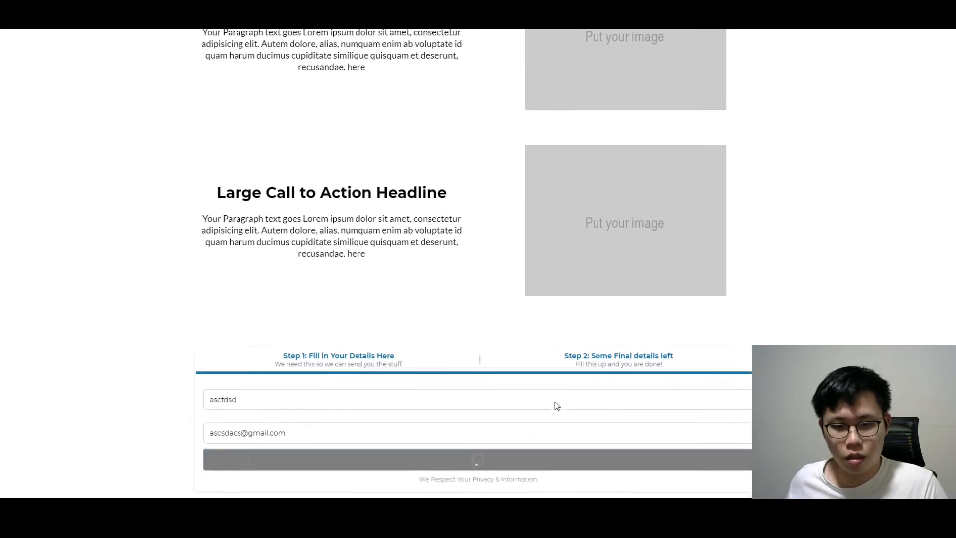
scroll(565, 380, down, 2)
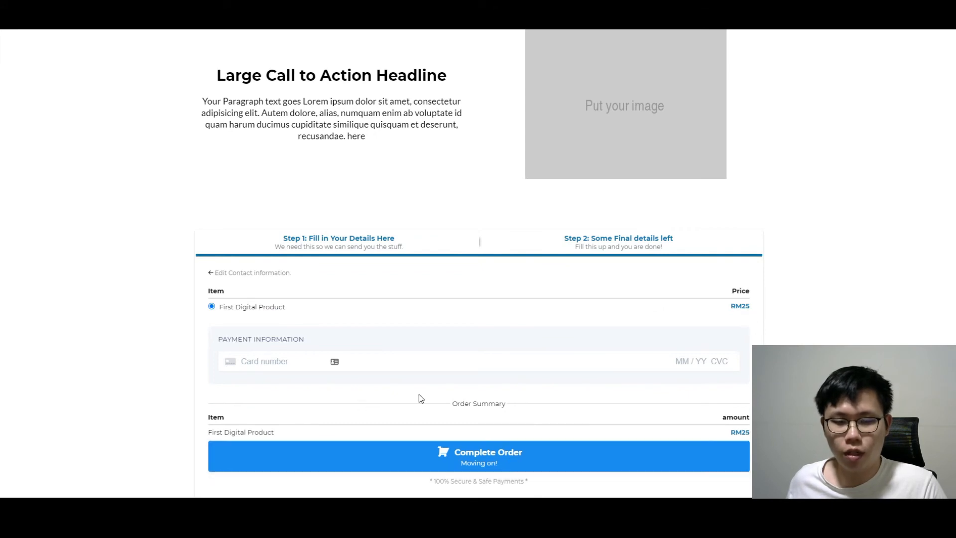
click(235, 274)
scroll(228, 271, up, 5)
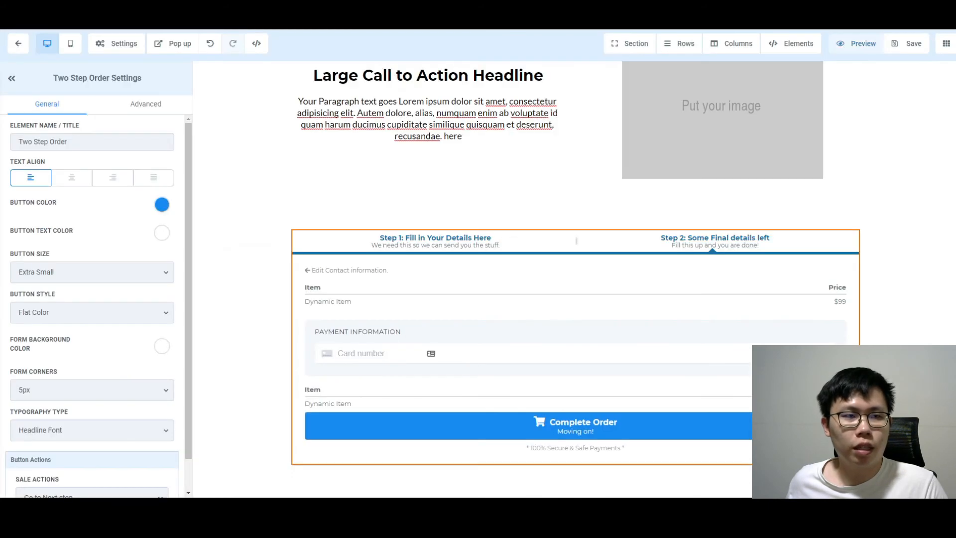
scroll(79, 375, down, 2)
Keep the sale action on Go to Next step and exit to the funnel overview
click(100, 464)
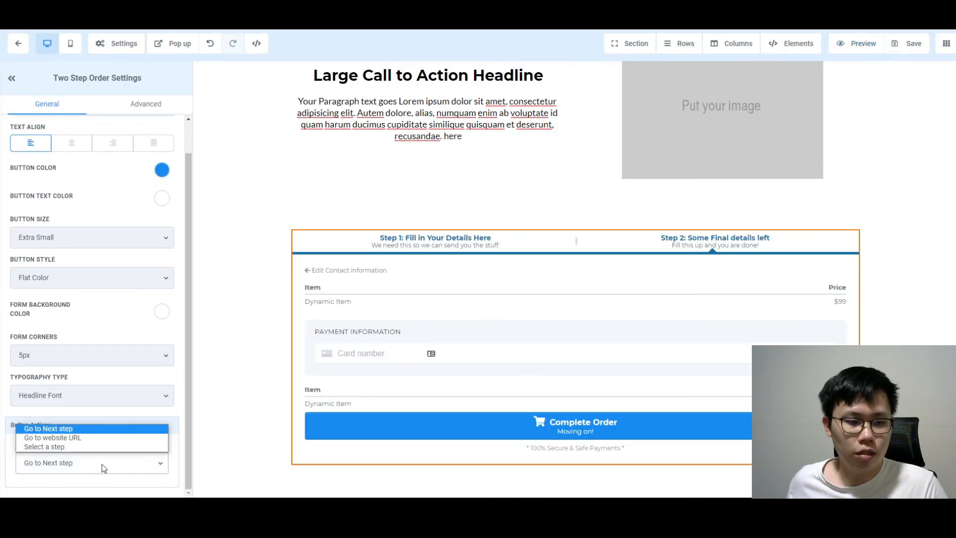
click(104, 467)
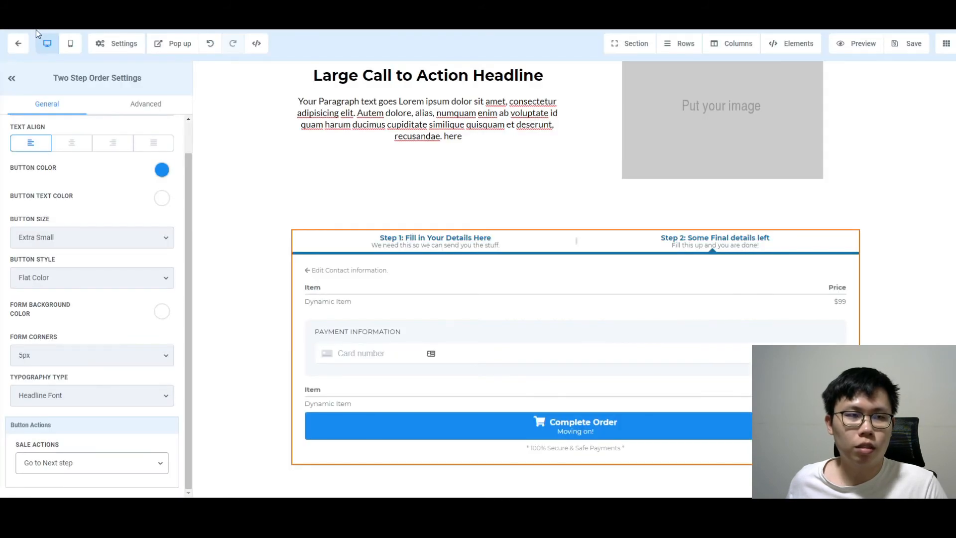
click(10, 50)
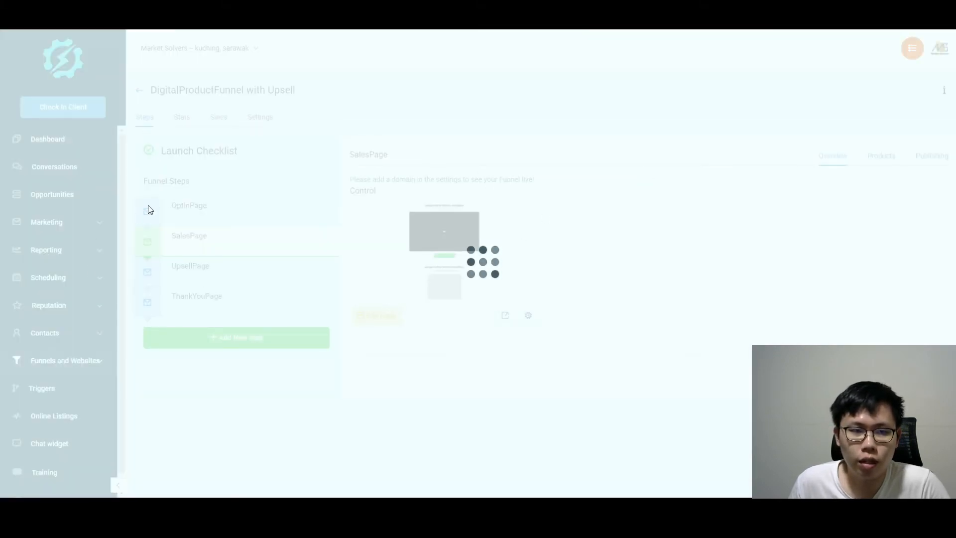
Open a live preview of the SalesPage funnel step in a new tab
click(202, 205)
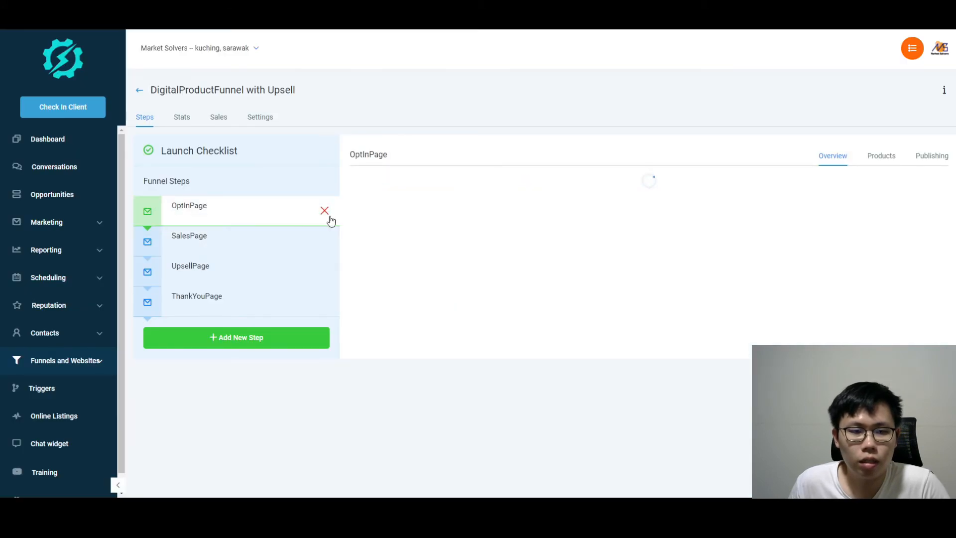
click(220, 247)
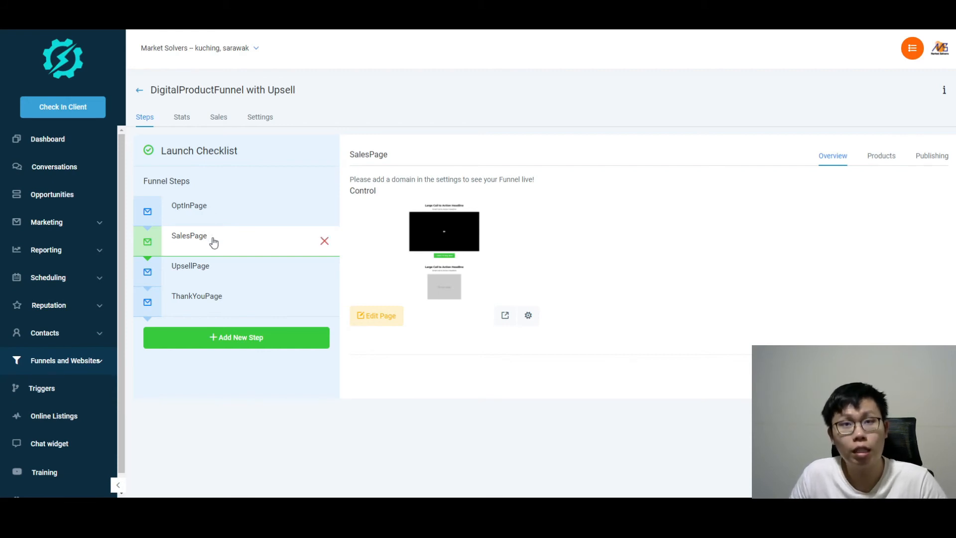
click(508, 318)
click(225, 20)
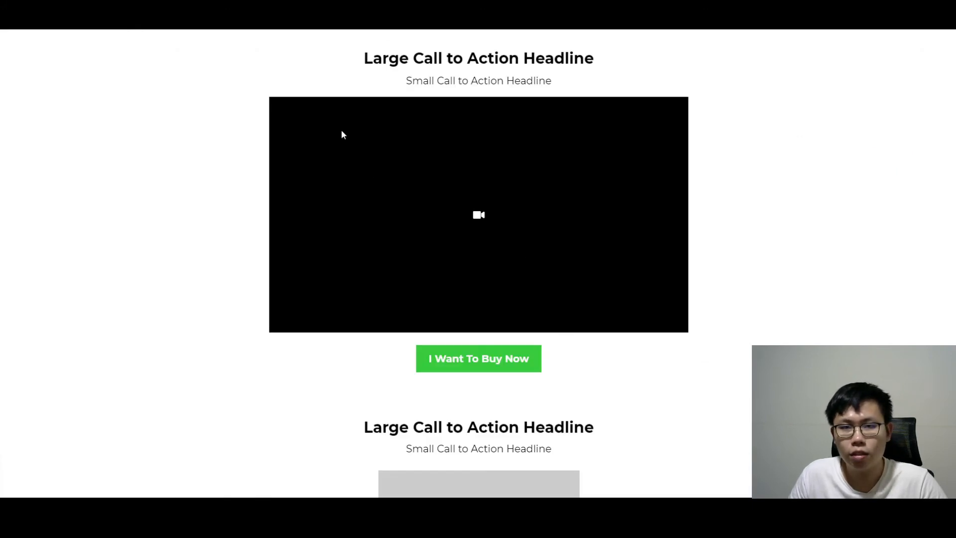
Submit step one with a test name and typed test e-mail address
scroll(644, 269, down, 15)
click(309, 377)
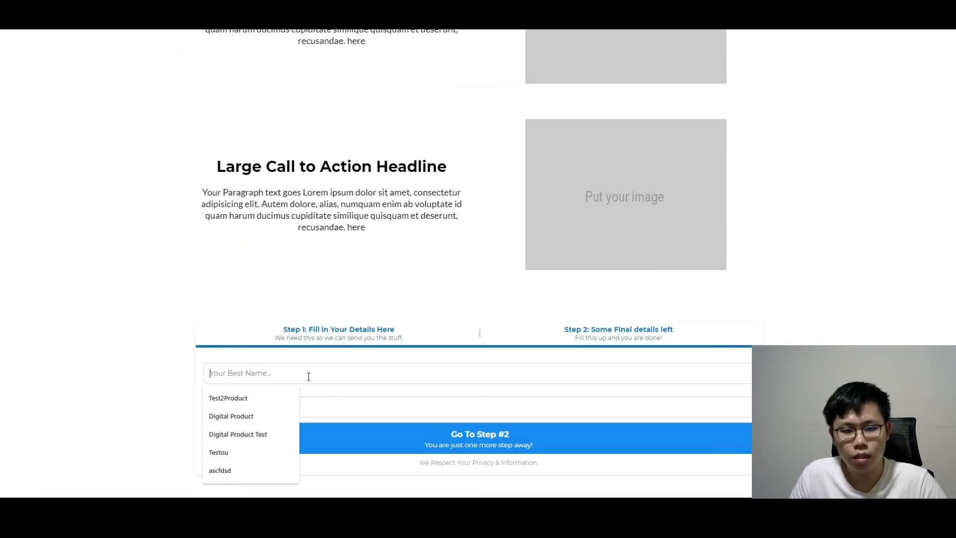
click(220, 469)
click(294, 400)
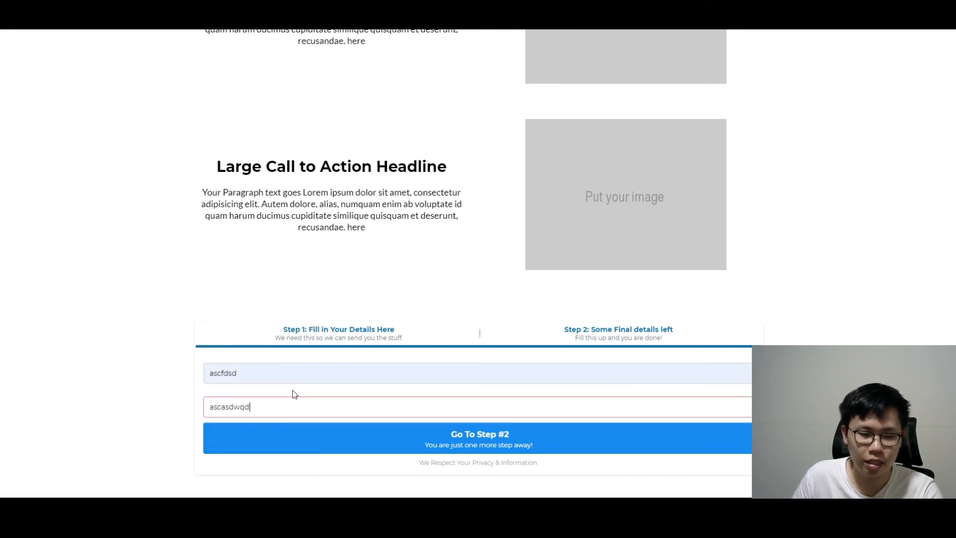
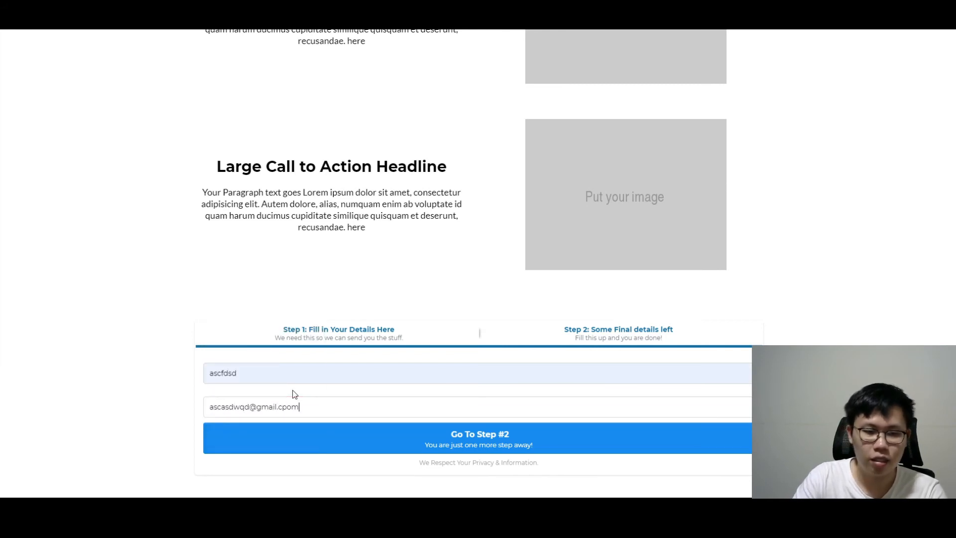
text(om)
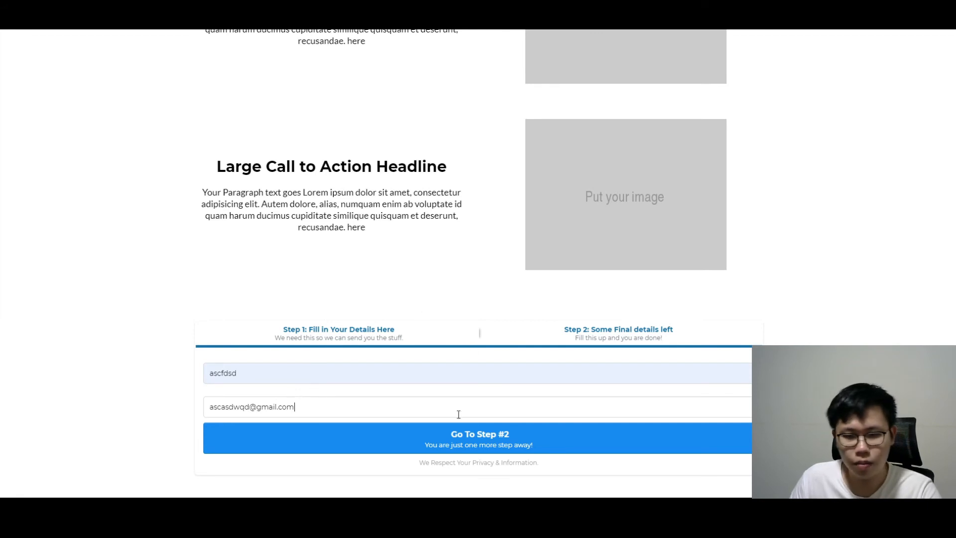
click(472, 443)
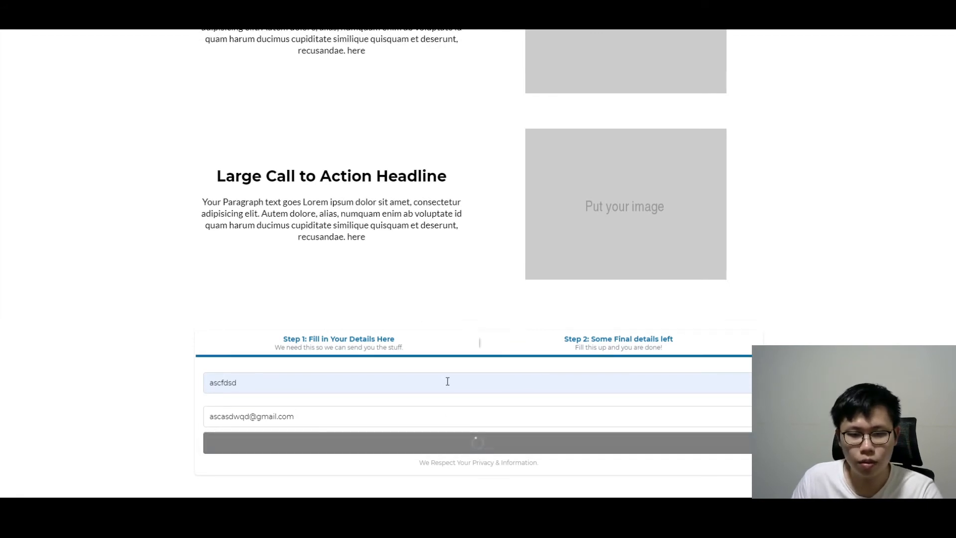
scroll(447, 381, down, 3)
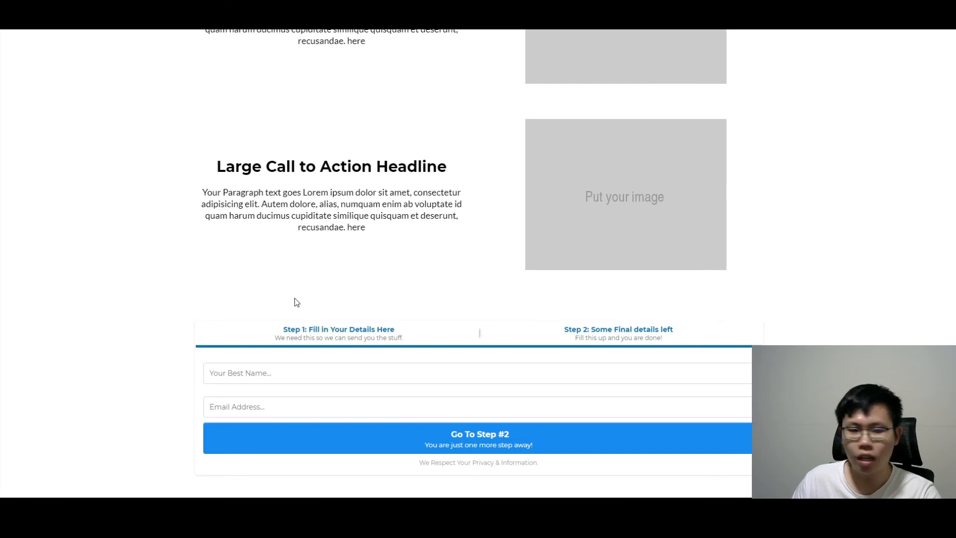
Resubmit step one using saved autofill name and e-mail to reach the payment form
click(266, 377)
click(261, 397)
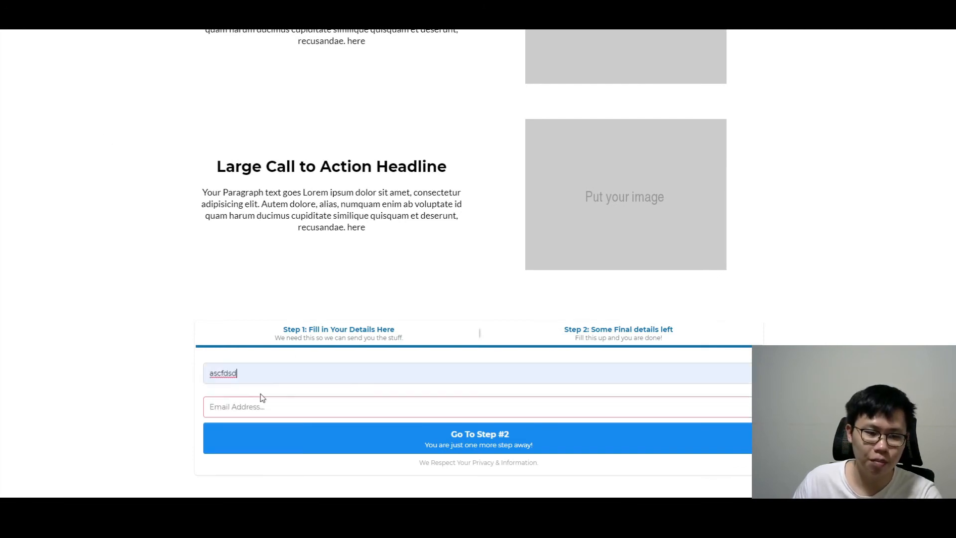
click(274, 408)
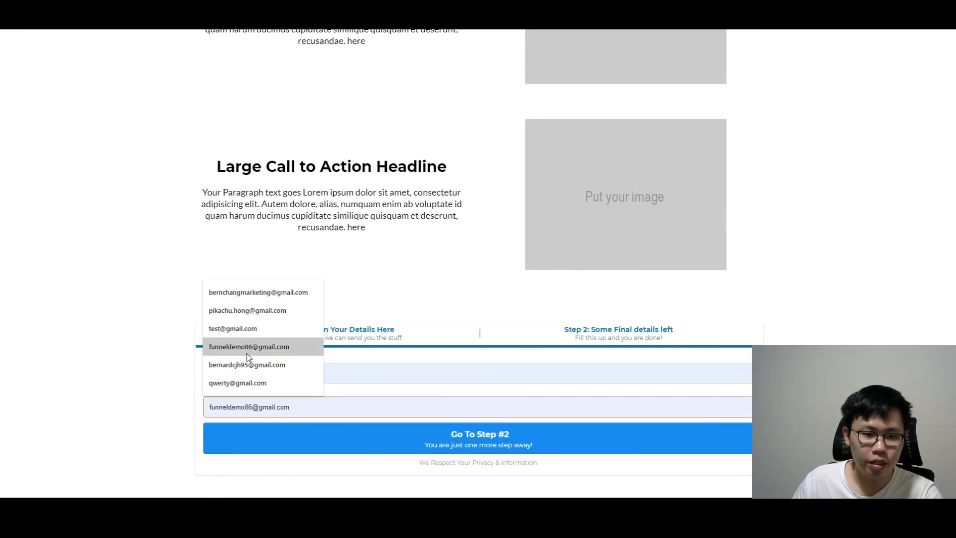
click(244, 381)
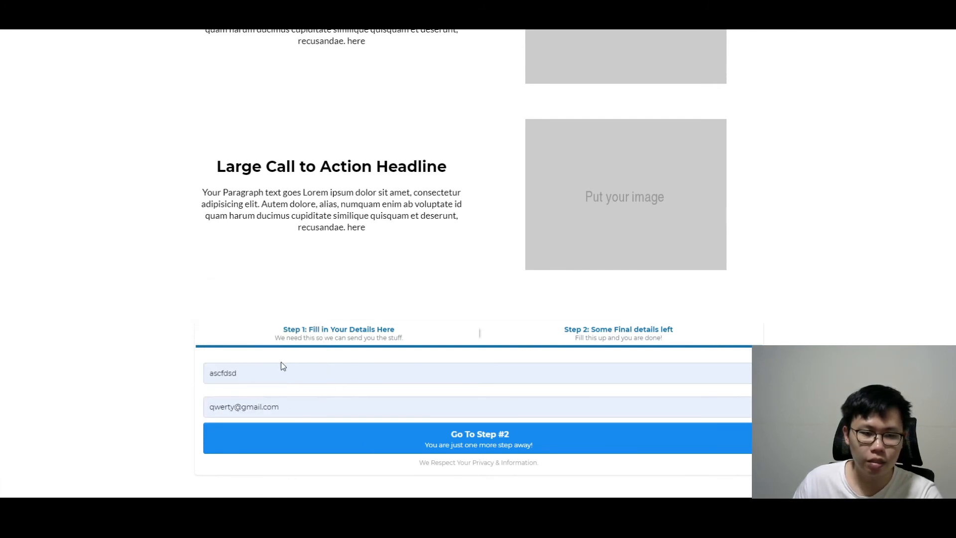
click(494, 438)
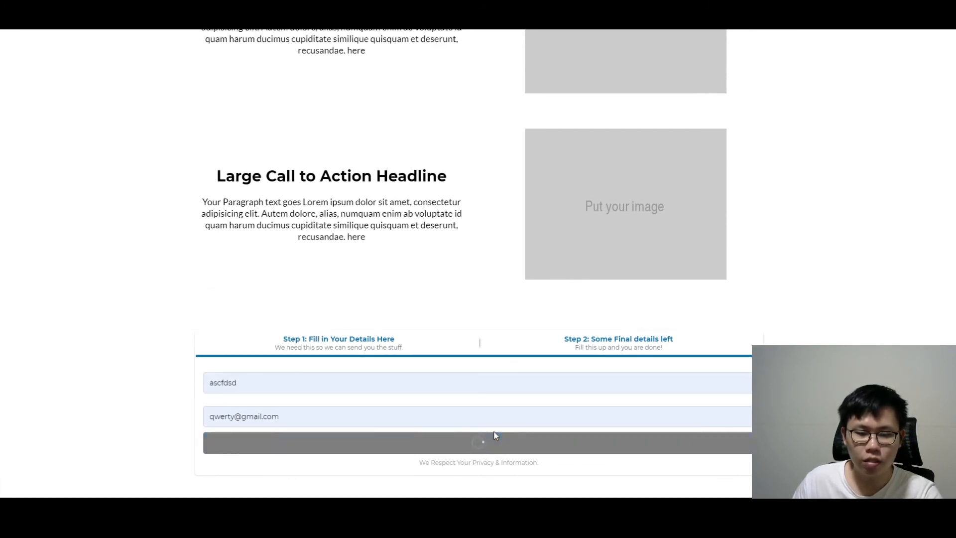
scroll(369, 404, down, 2)
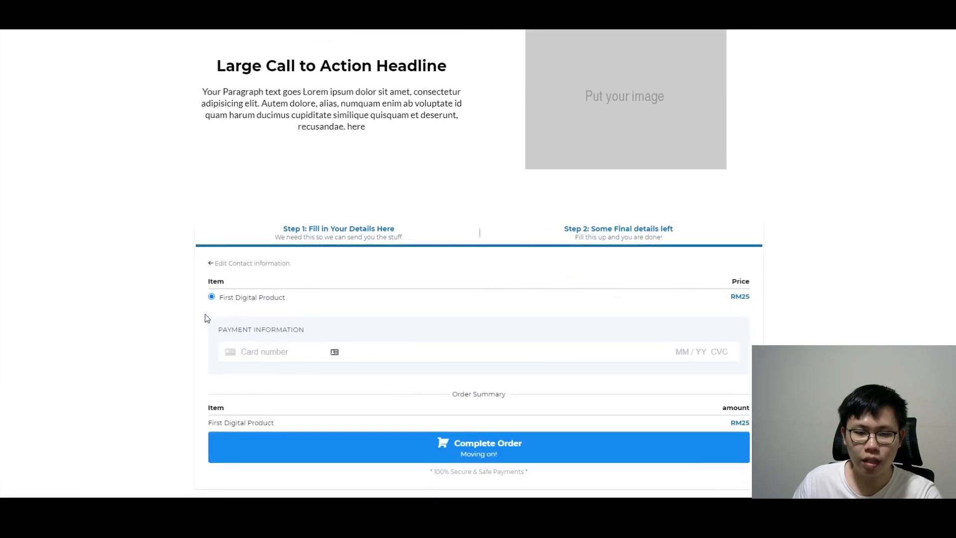
Pay with the test card (expiry 03 / 25), complete the order, and accept the upsell
click(257, 354)
key(ctrl+v)
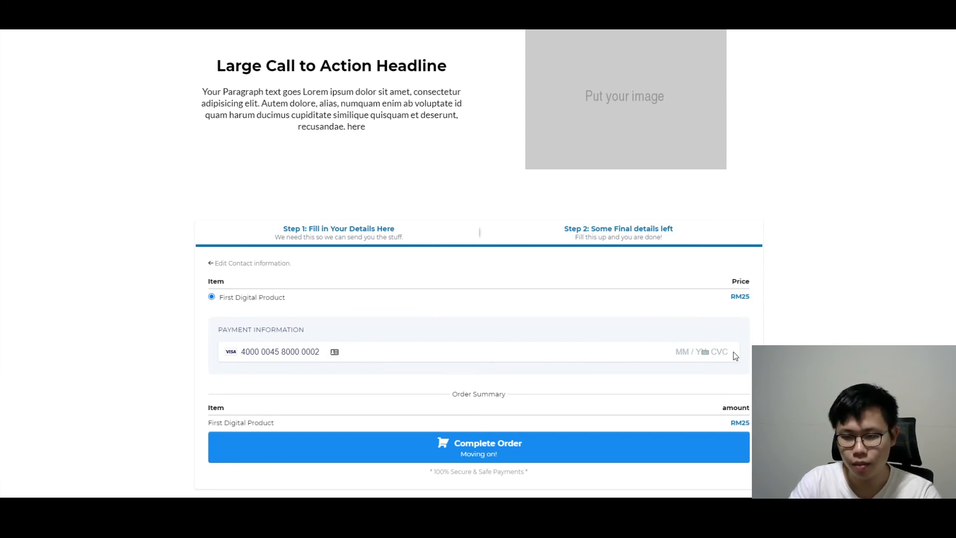
text(03 / 25)
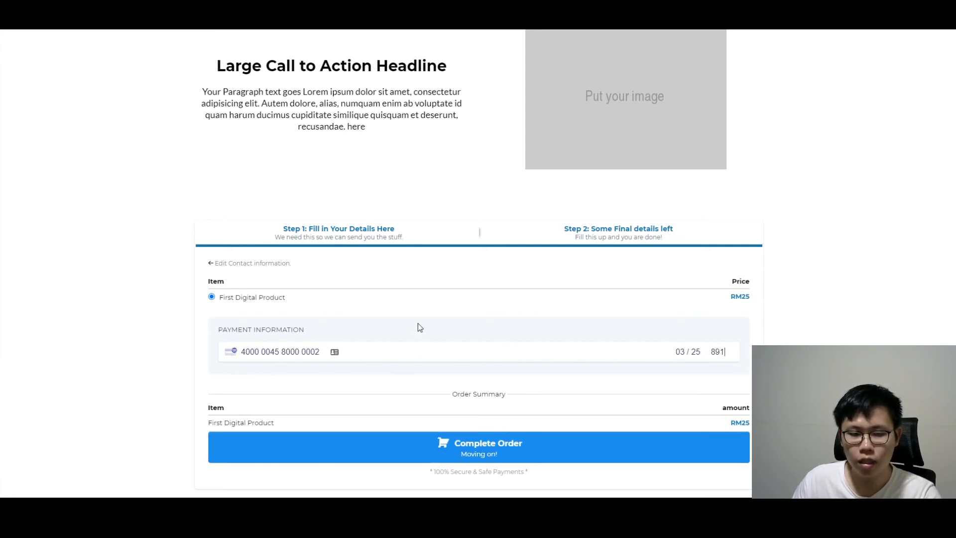
click(485, 442)
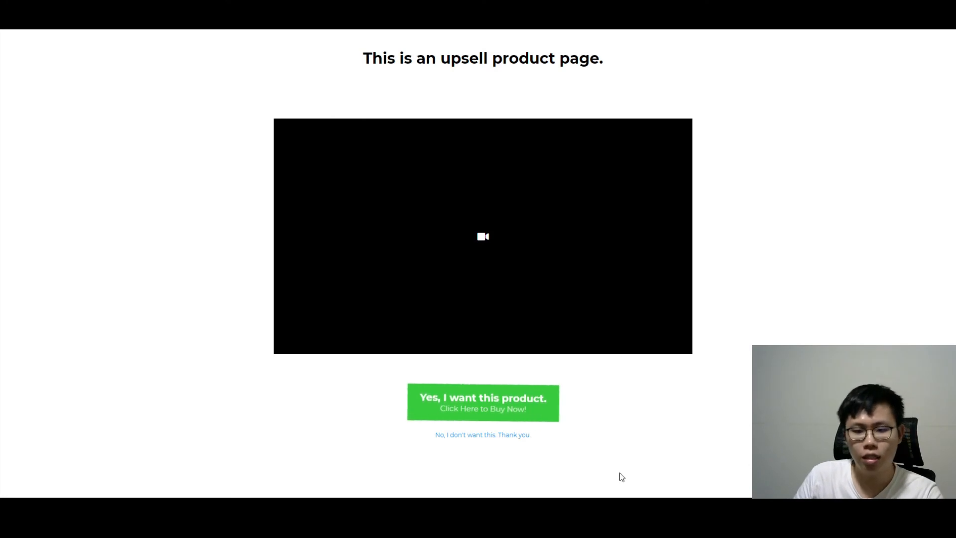
click(519, 406)
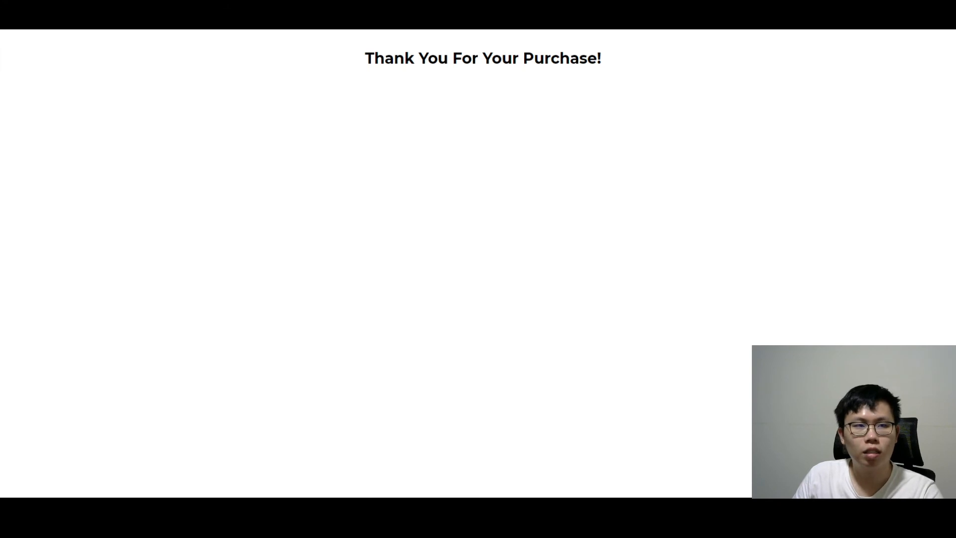
Return to the builder dashboard and open the DigitalProductFunnel with Upsell funnel
text(builde)
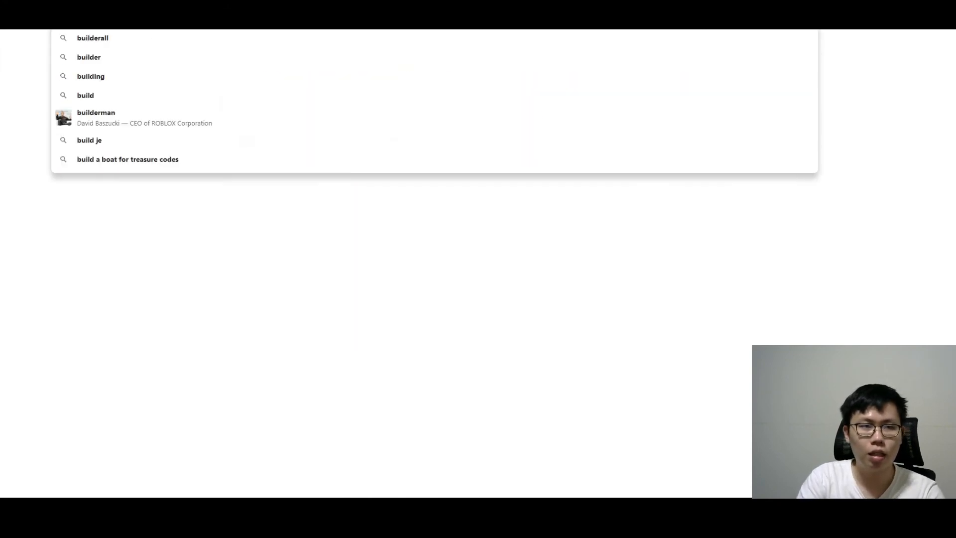
click(306, 76)
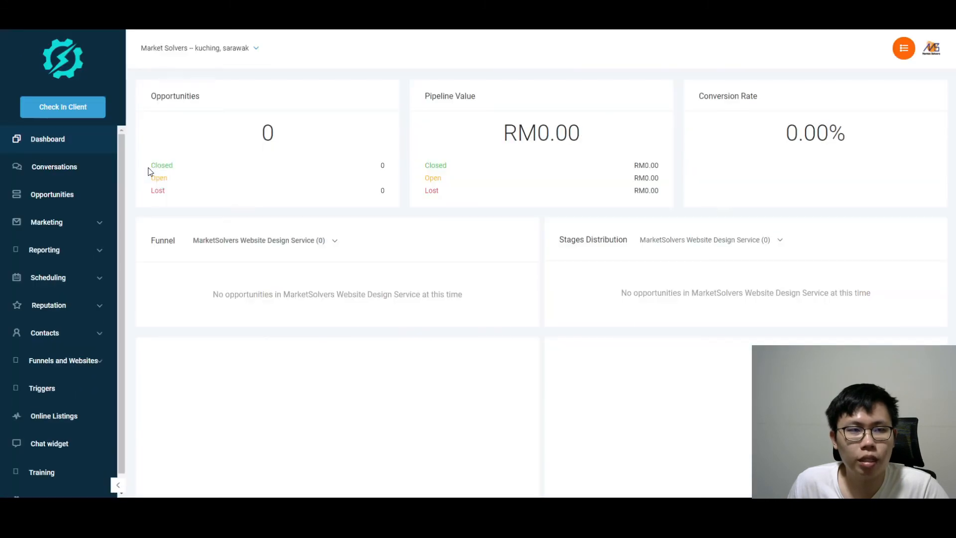
click(94, 365)
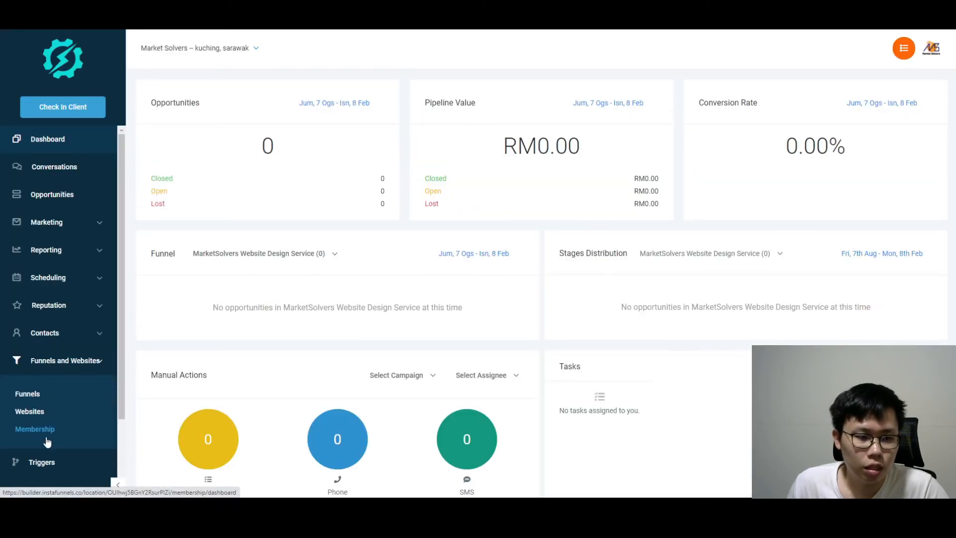
click(43, 396)
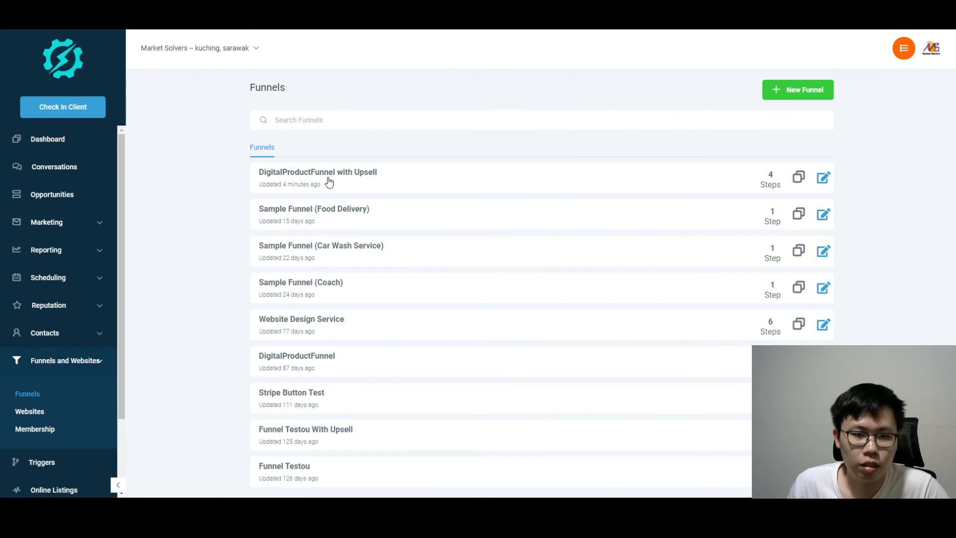
click(822, 178)
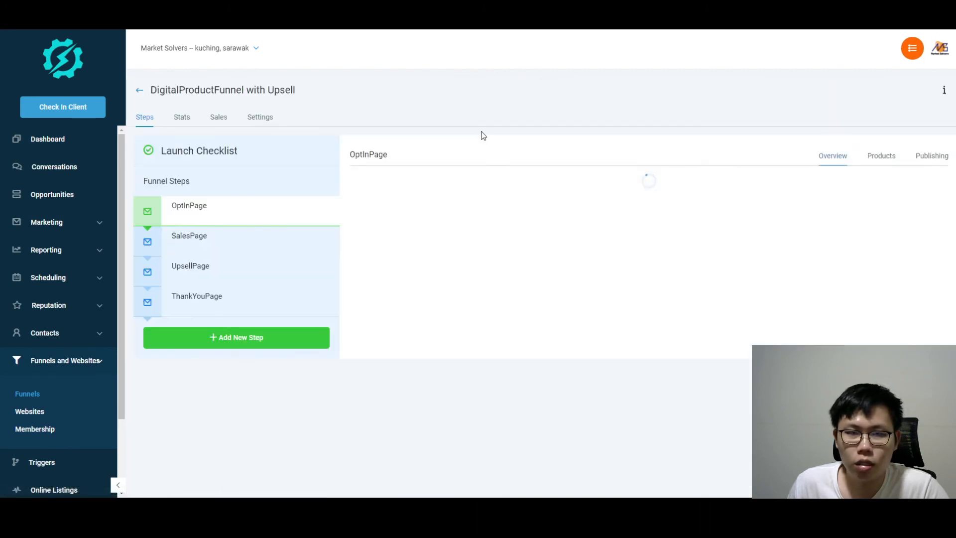
Review the four test purchase rows in the Sales list, then switch to the Stats view
click(218, 117)
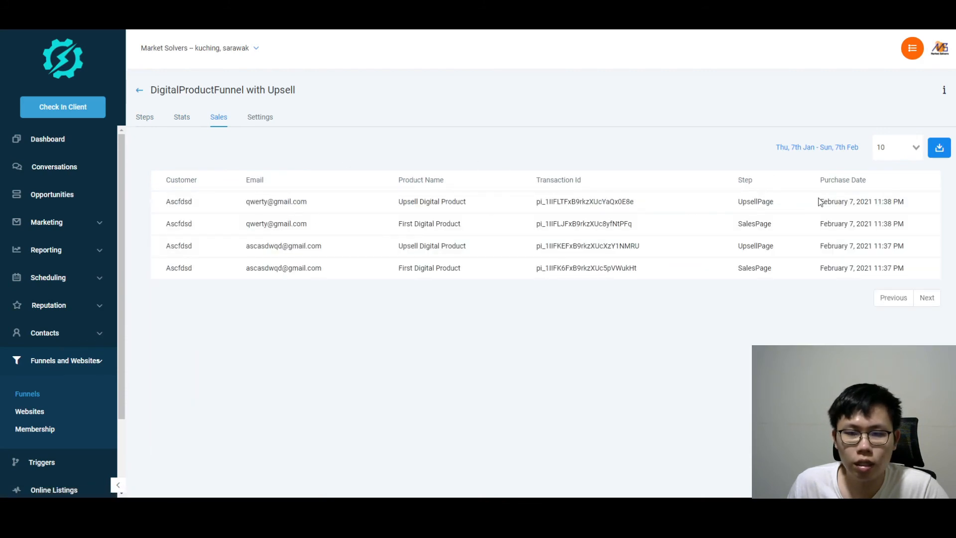
drag(913, 219, 165, 207)
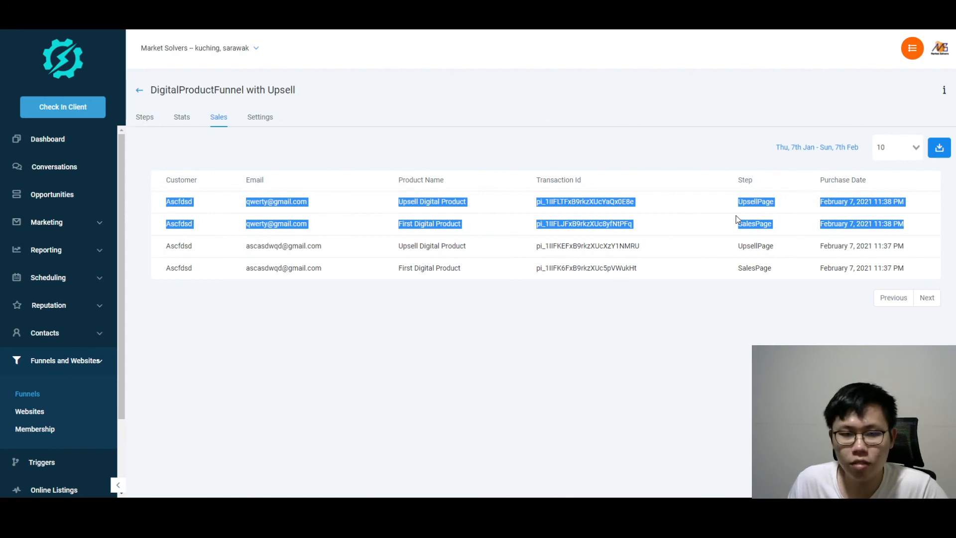
click(658, 226)
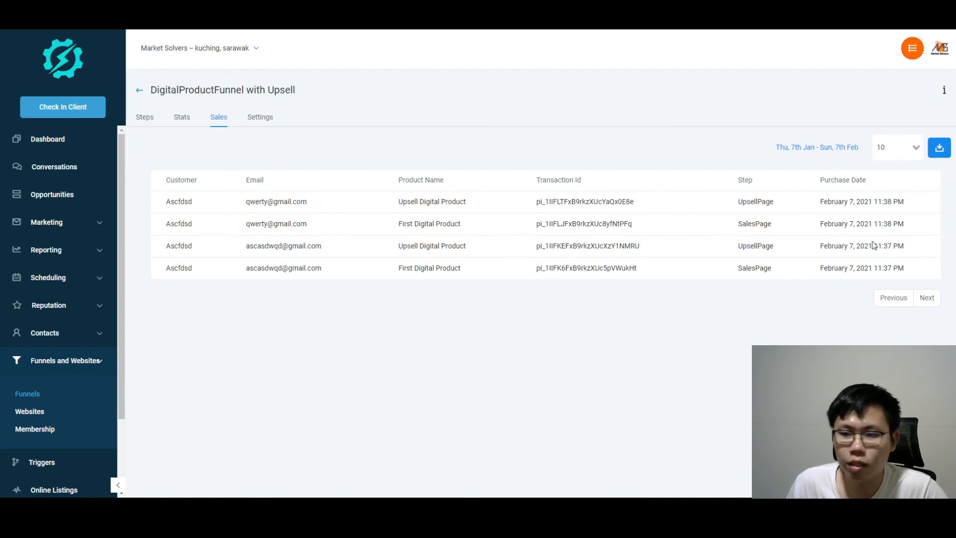
drag(907, 262, 203, 235)
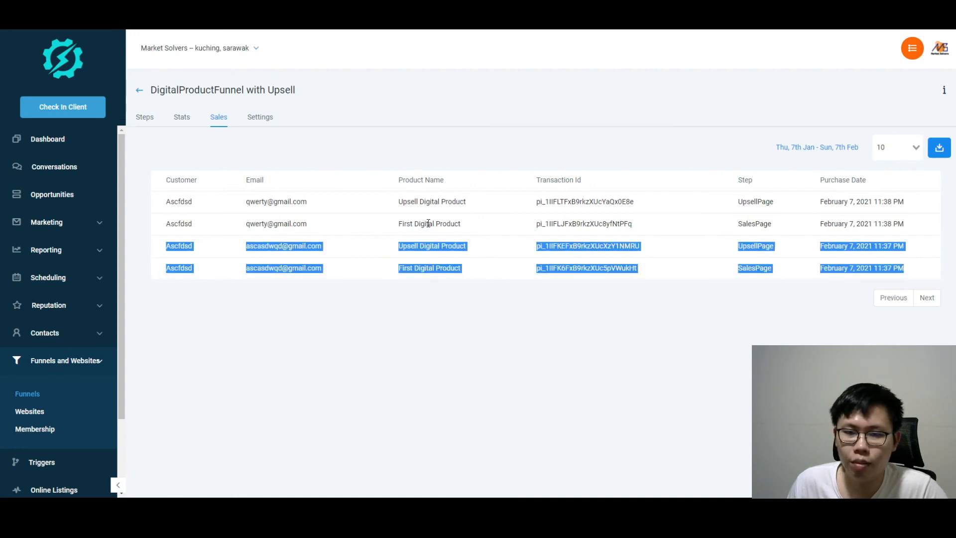
drag(907, 226, 169, 204)
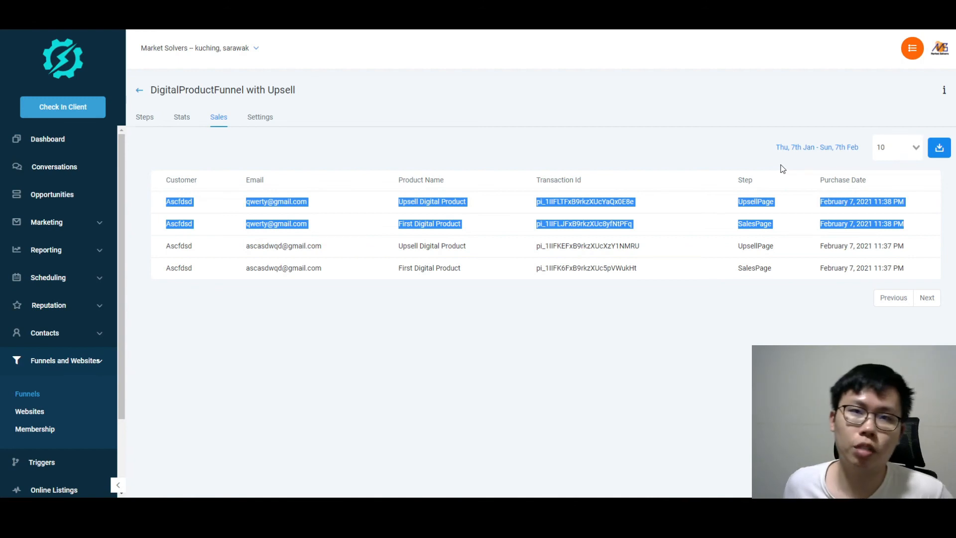
click(182, 118)
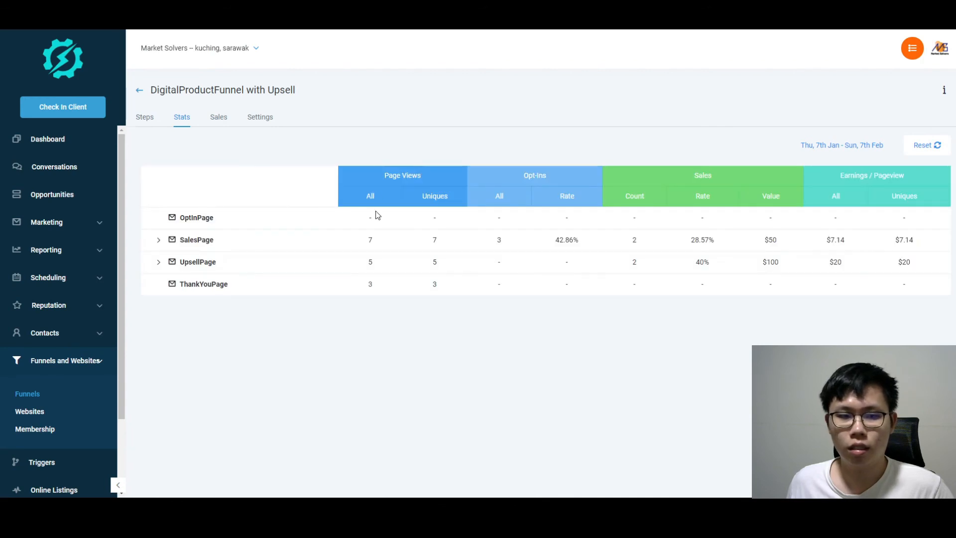
Break down SalesPage and UpsellPage stats by product, check the UpsellPage step, and reopen Sales
click(157, 241)
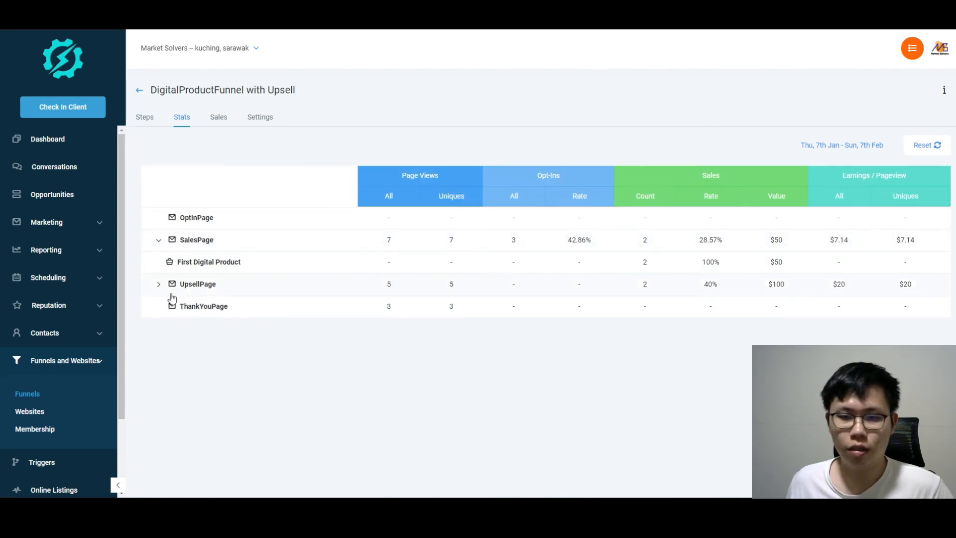
click(155, 291)
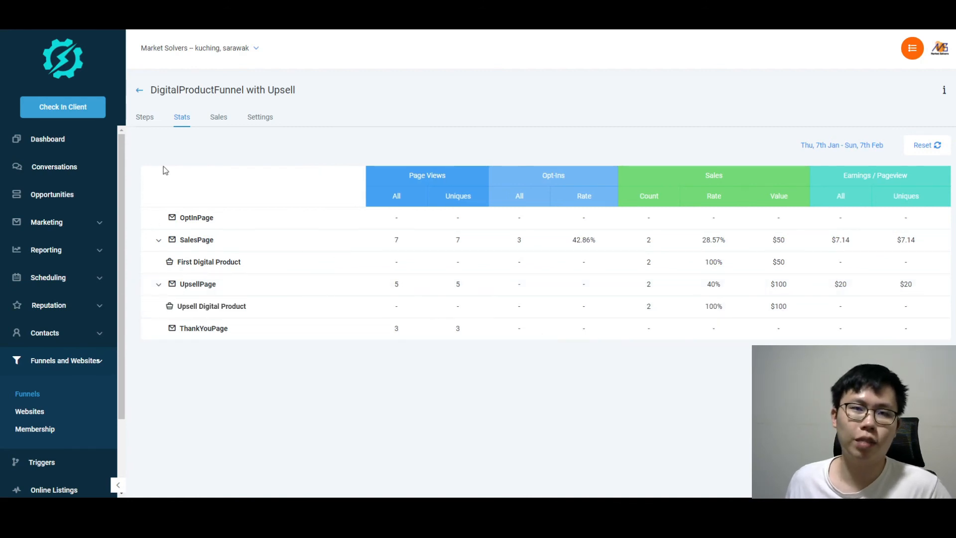
click(144, 118)
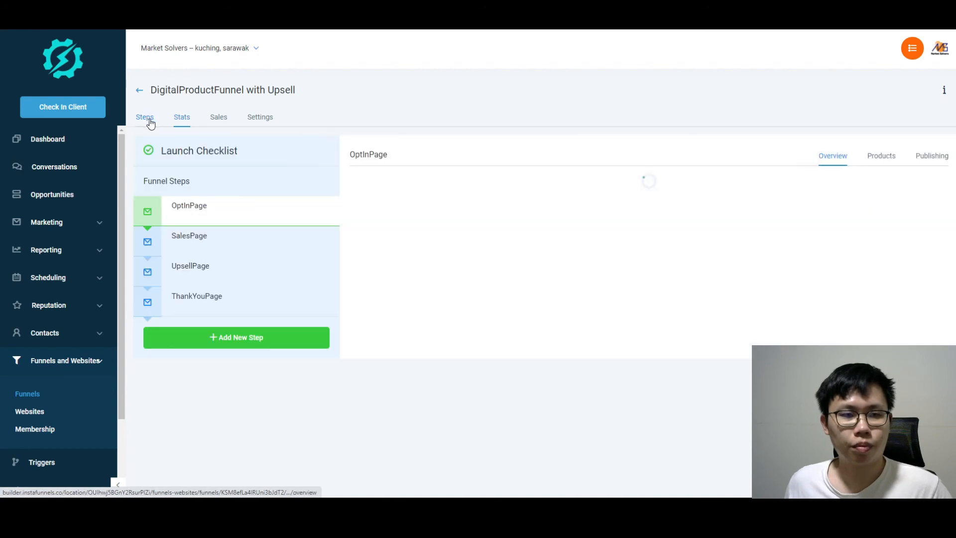
click(195, 272)
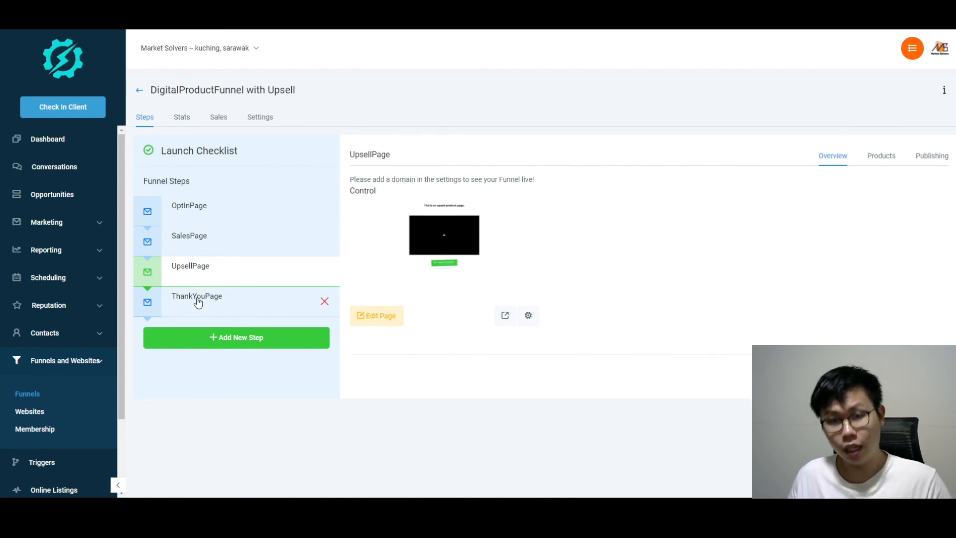
click(219, 120)
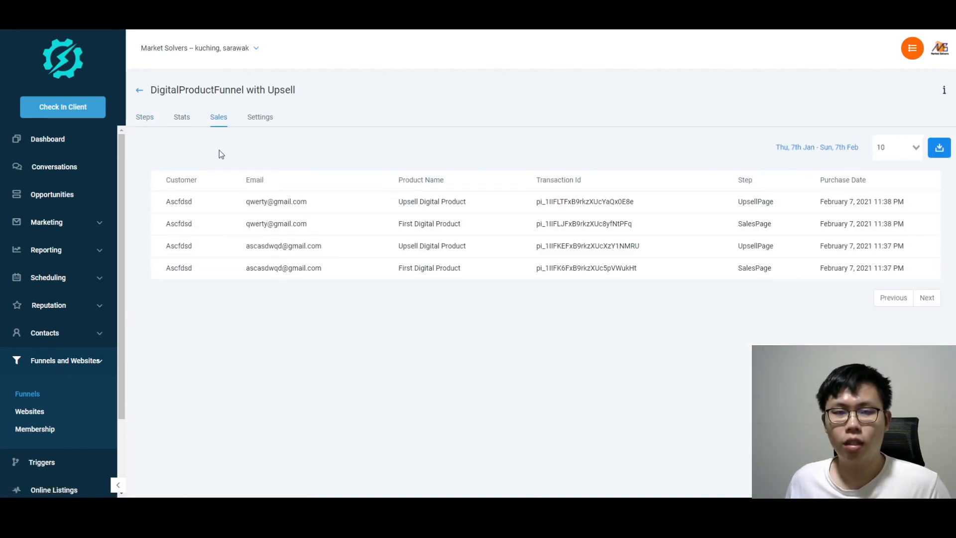
Highlight the second sale's First Digital Product row, then return to the funnel's Steps overview
double_click(209, 226)
drag(261, 226, 938, 225)
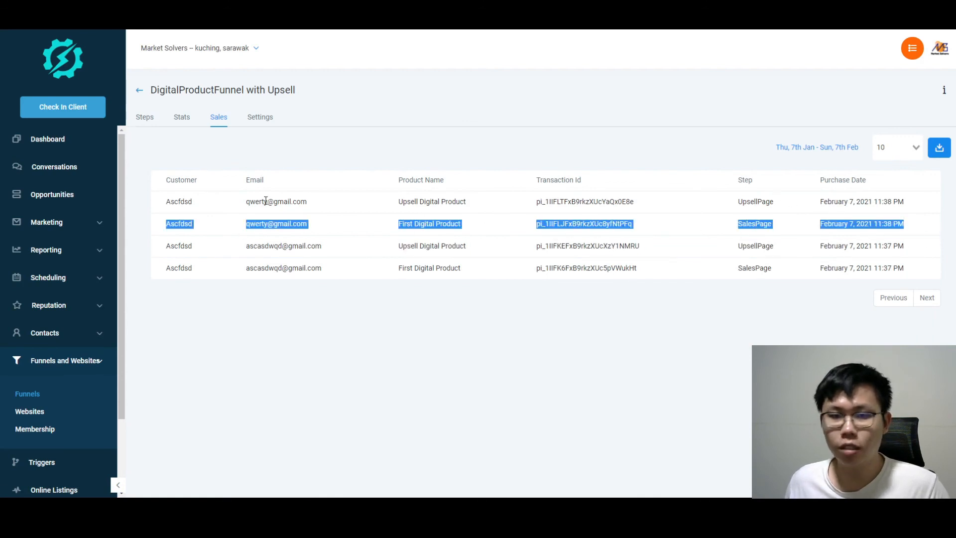
click(144, 116)
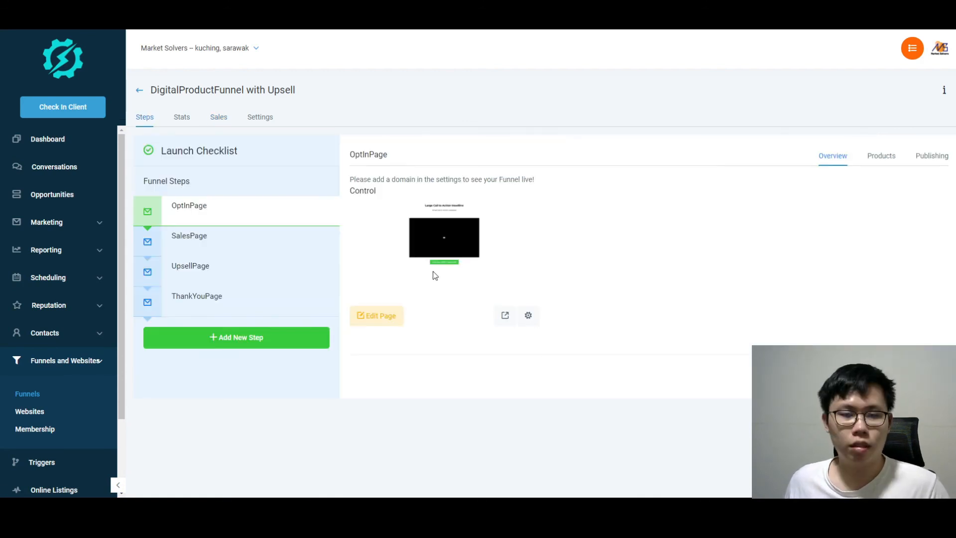